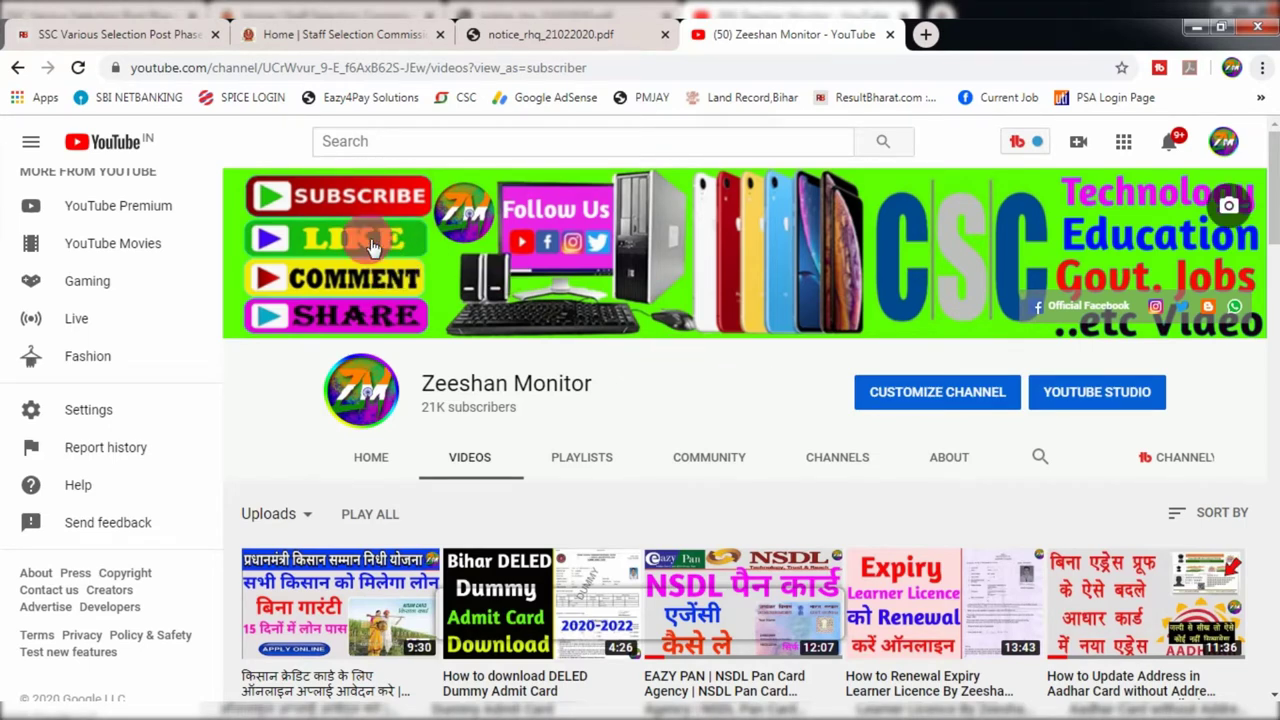
Open the Central Region vacancy PDF (150 vacancies) from ResultBharat's Vacancy Details section
{"action": "left_click", "coordinate": [147, 38]}
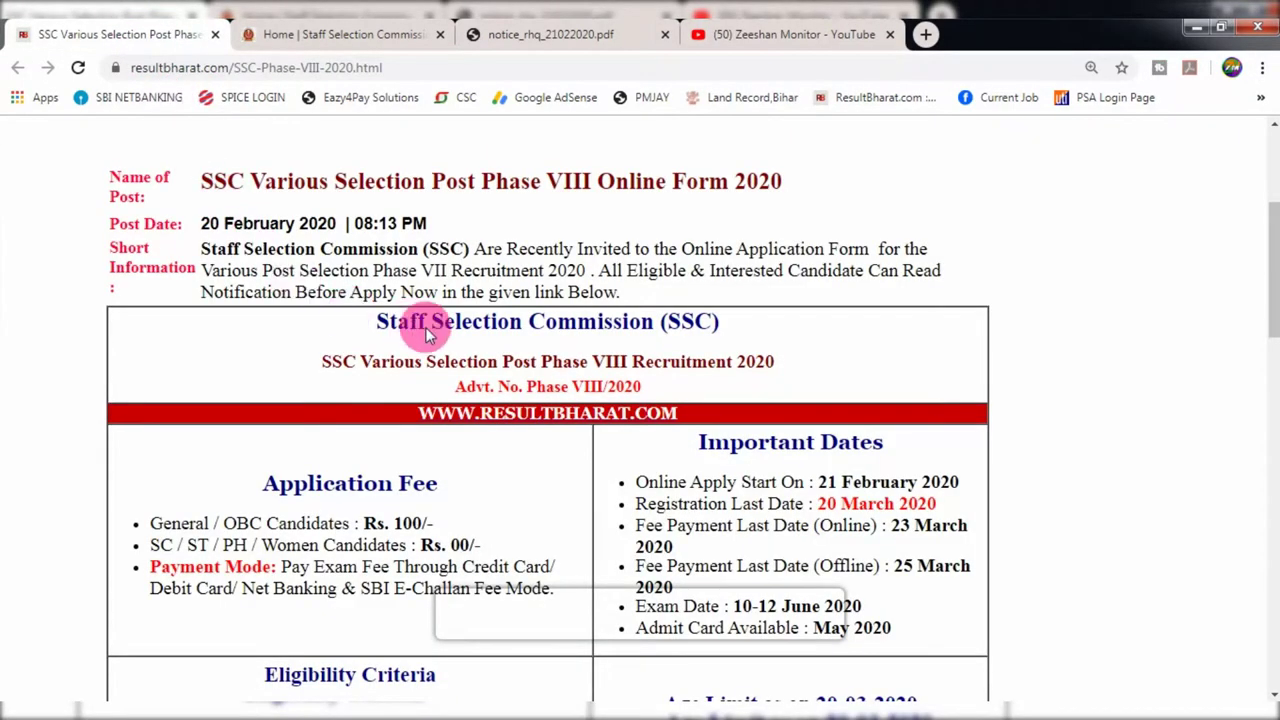
{"action": "scroll", "coordinate": [425, 327], "scroll_direction": "down", "scroll_amount": 3}
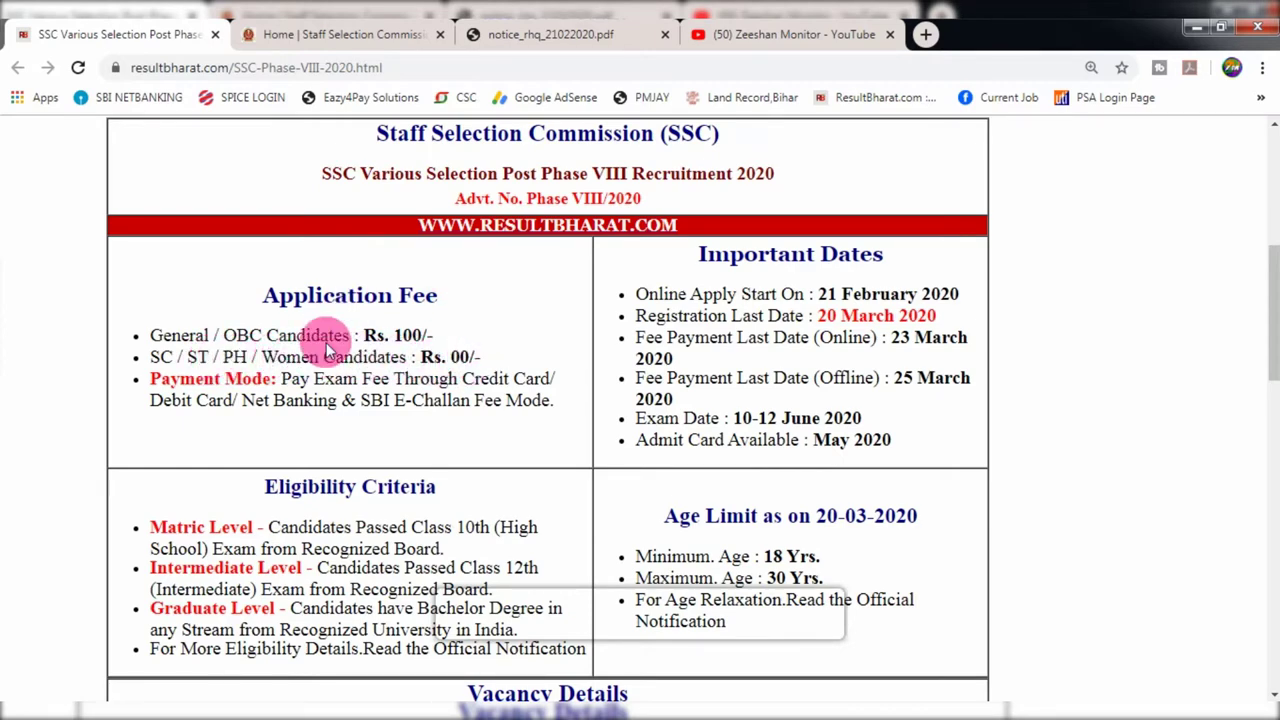
{"action": "scroll", "coordinate": [400, 330], "scroll_direction": "down", "scroll_amount": 1}
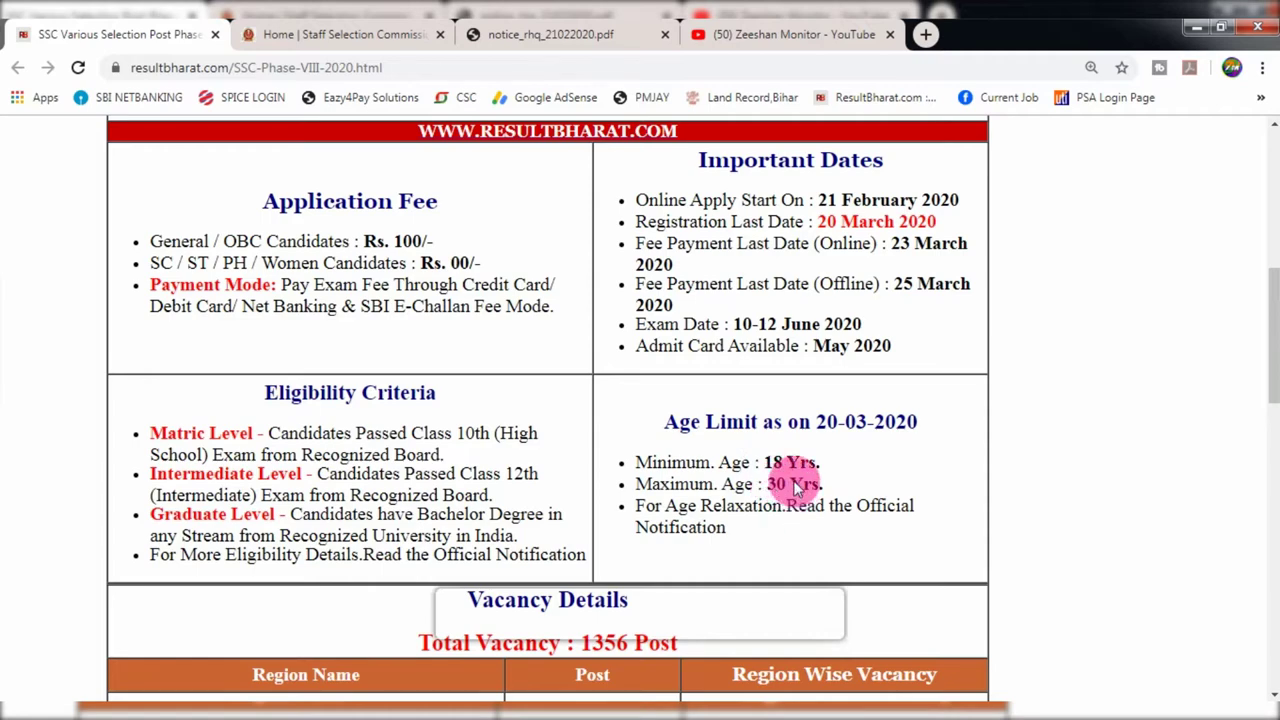
{"action": "scroll", "coordinate": [800, 428], "scroll_direction": "down", "scroll_amount": 2}
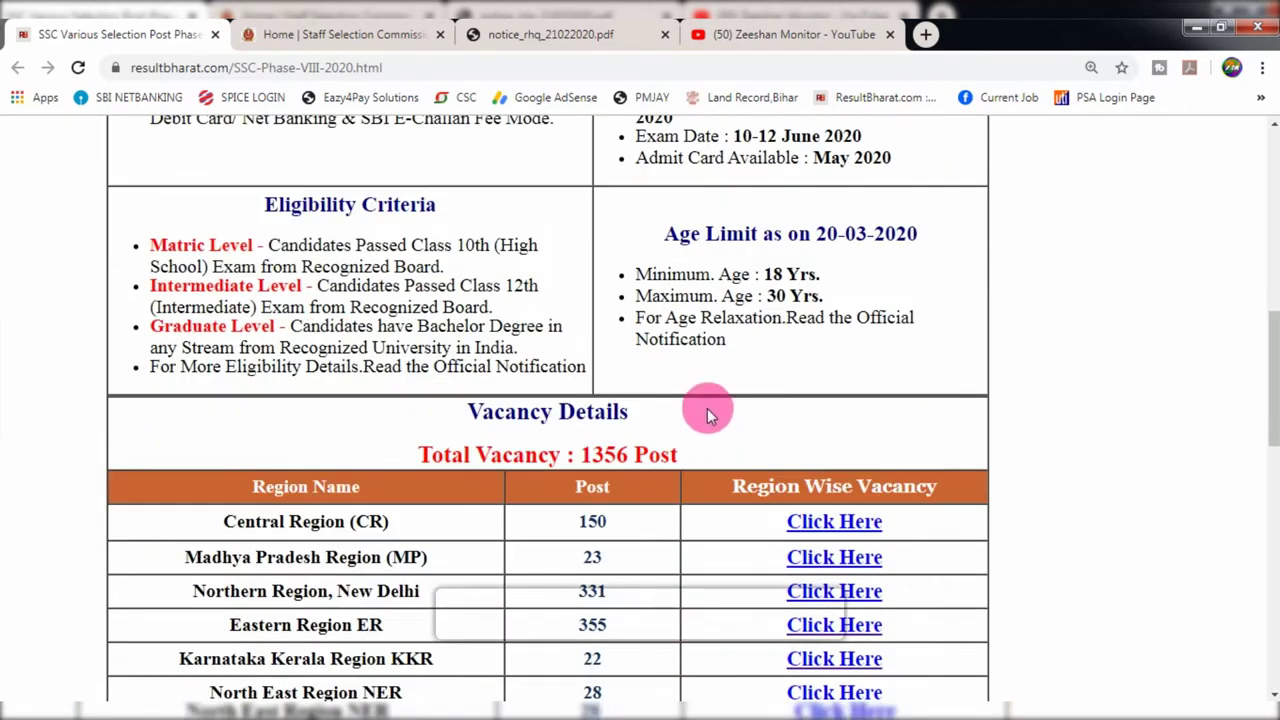
{"action": "scroll", "coordinate": [530, 380], "scroll_direction": "down", "scroll_amount": 1}
{"action": "scroll", "coordinate": [495, 363], "scroll_direction": "down", "scroll_amount": 1}
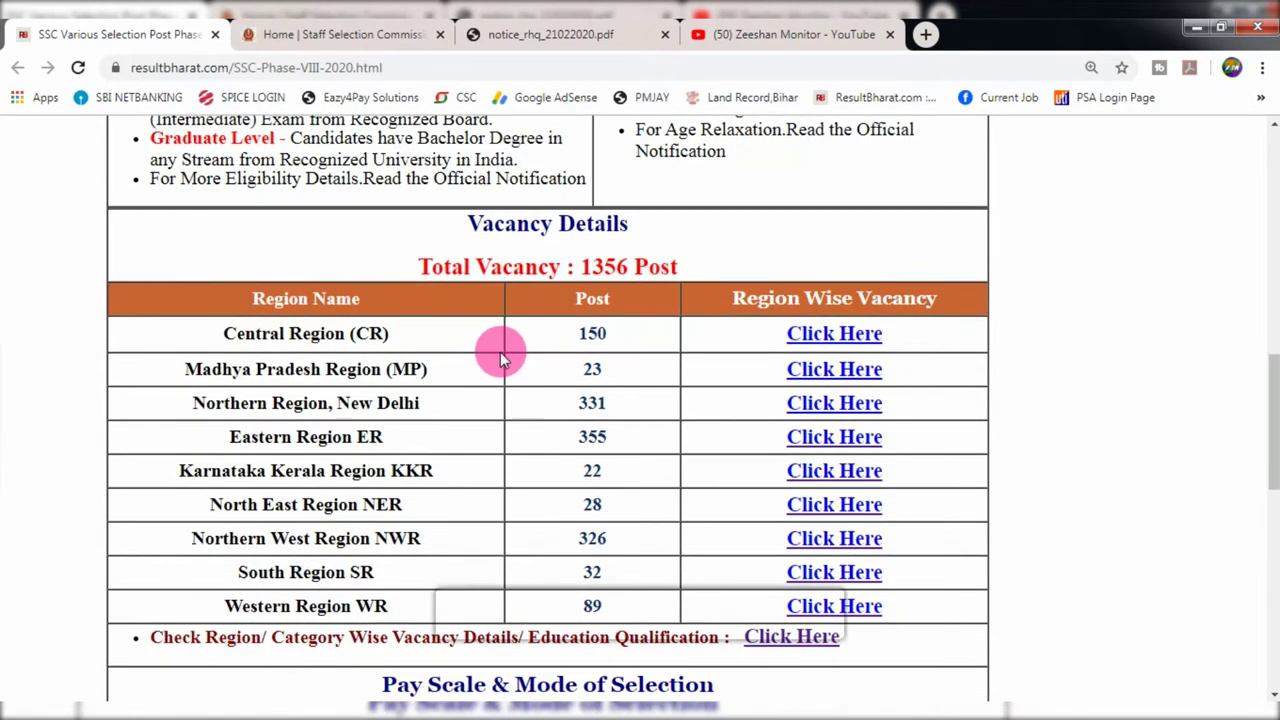
{"action": "scroll", "coordinate": [503, 263], "scroll_direction": "down", "scroll_amount": 1}
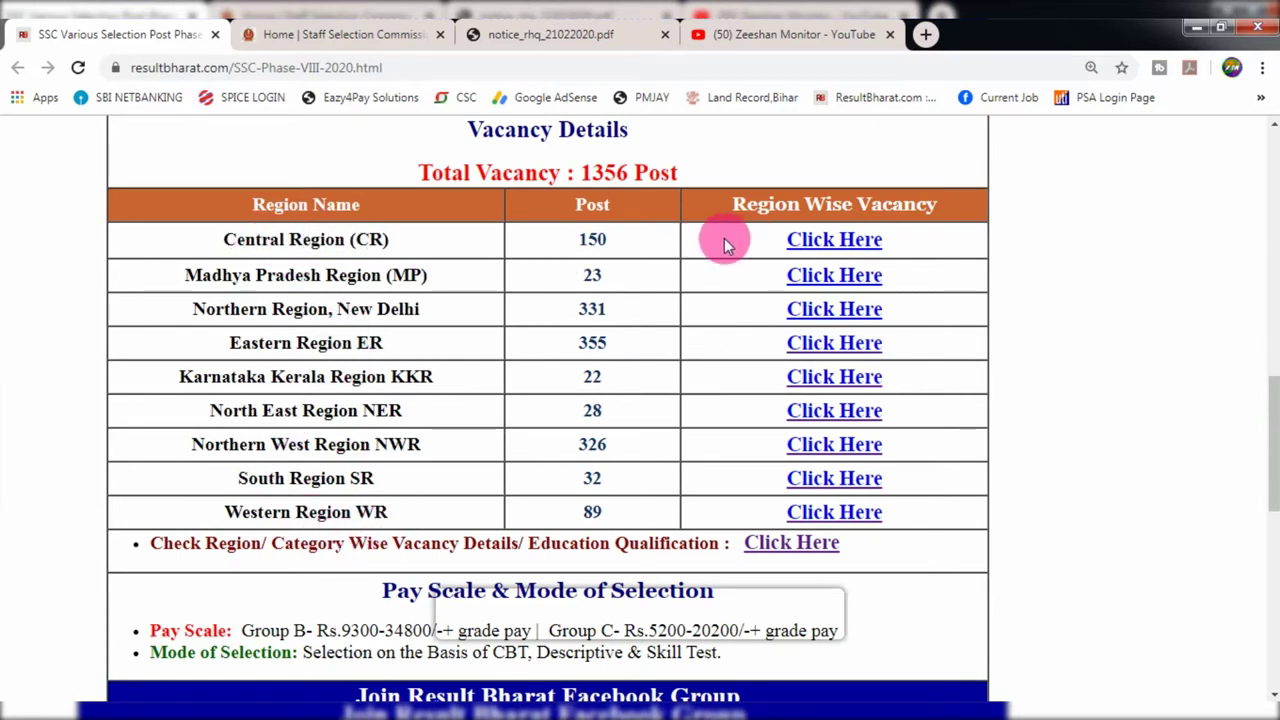
{"action": "left_click", "coordinate": [806, 240]}
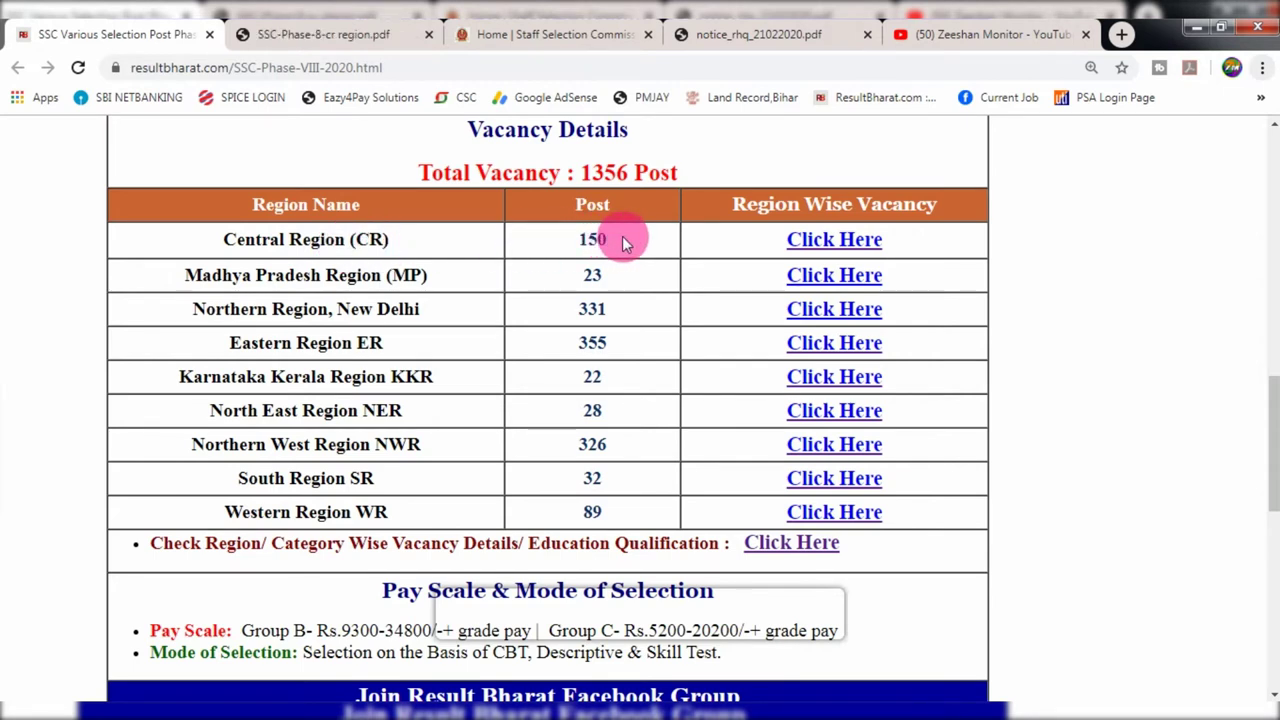
Scroll through the SSC-Phase-8-cr region.pdf post-wise table, then go to the ssc.nic.in home tab
{"action": "left_click", "coordinate": [323, 33]}
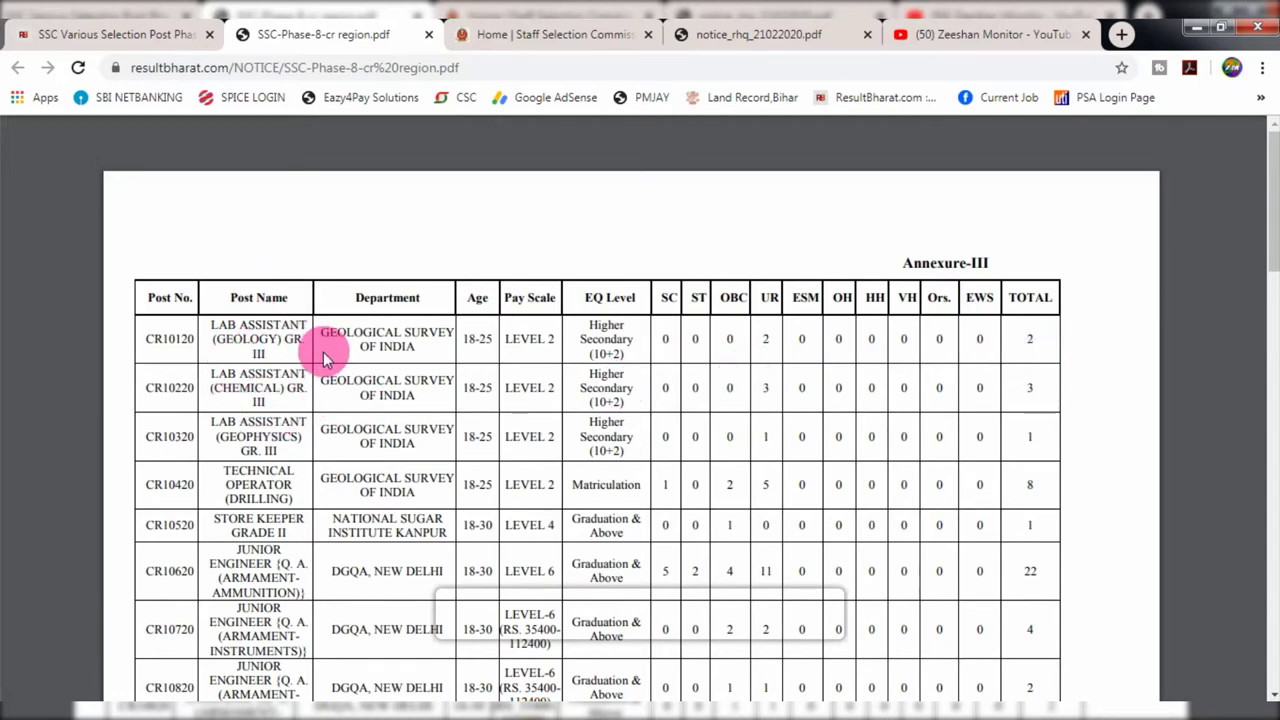
{"action": "scroll", "coordinate": [323, 352], "scroll_direction": "down", "scroll_amount": 1}
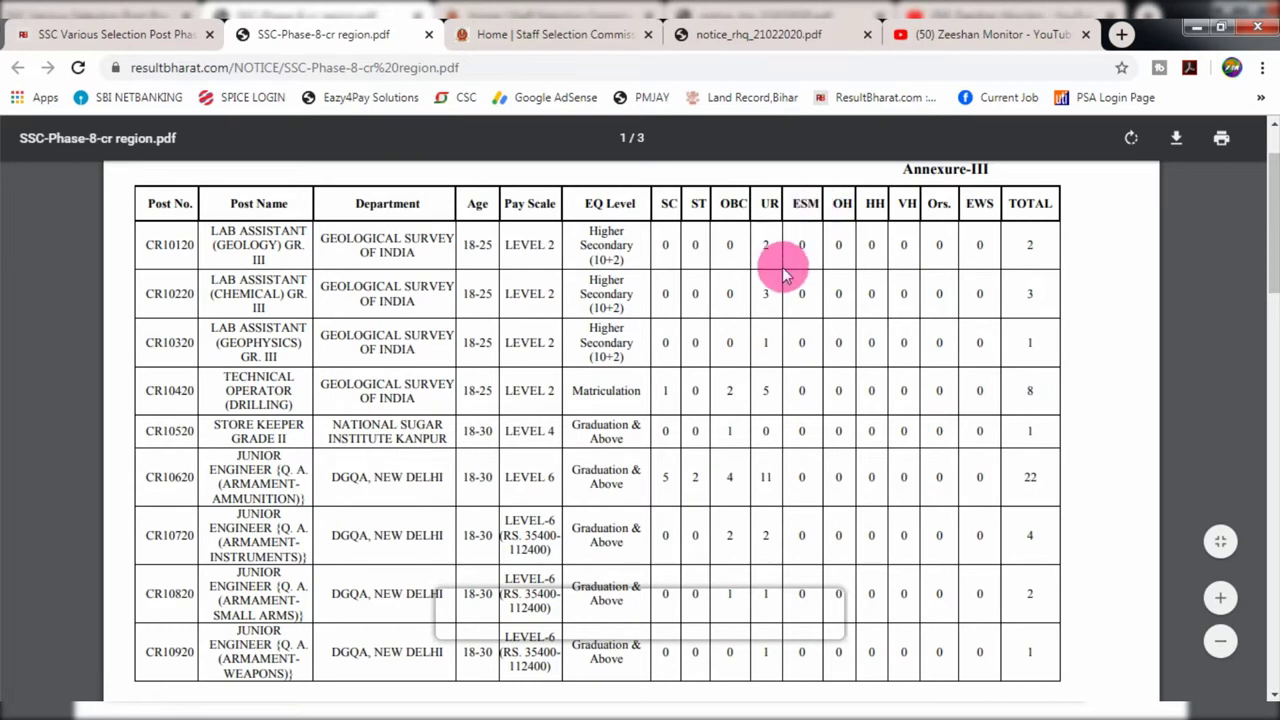
{"action": "left_click", "coordinate": [128, 25]}
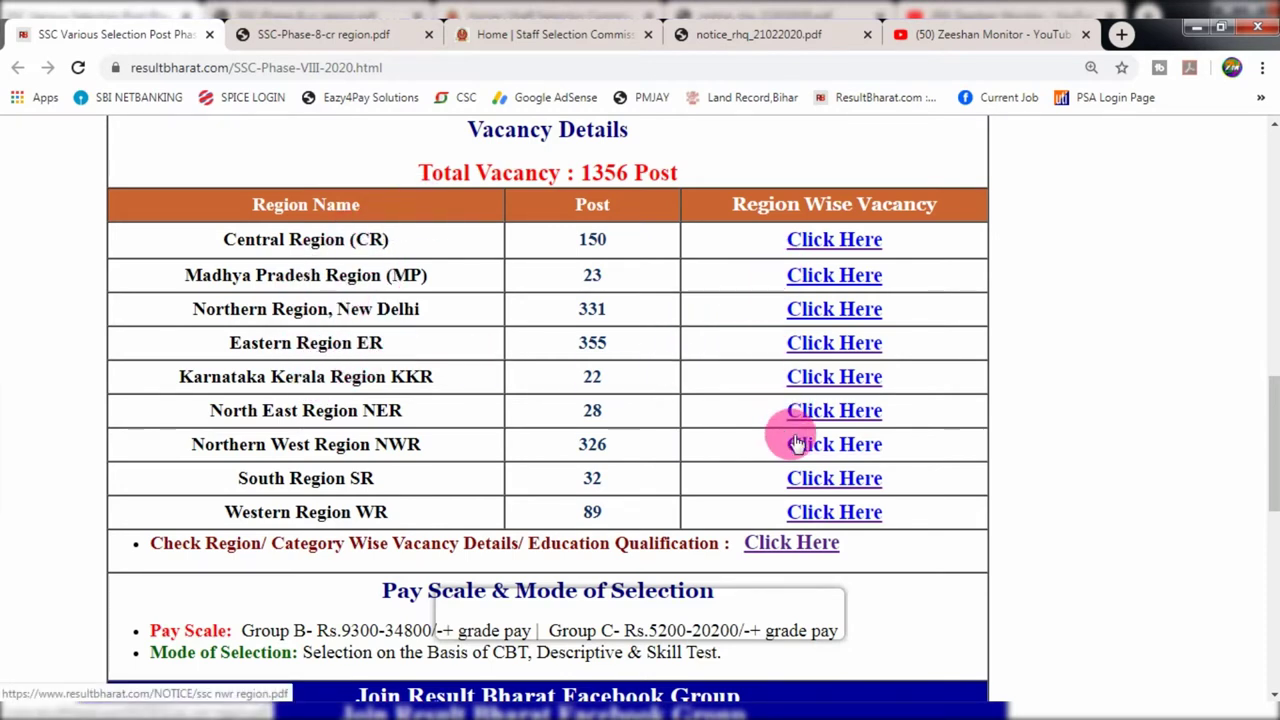
{"action": "left_click", "coordinate": [400, 30]}
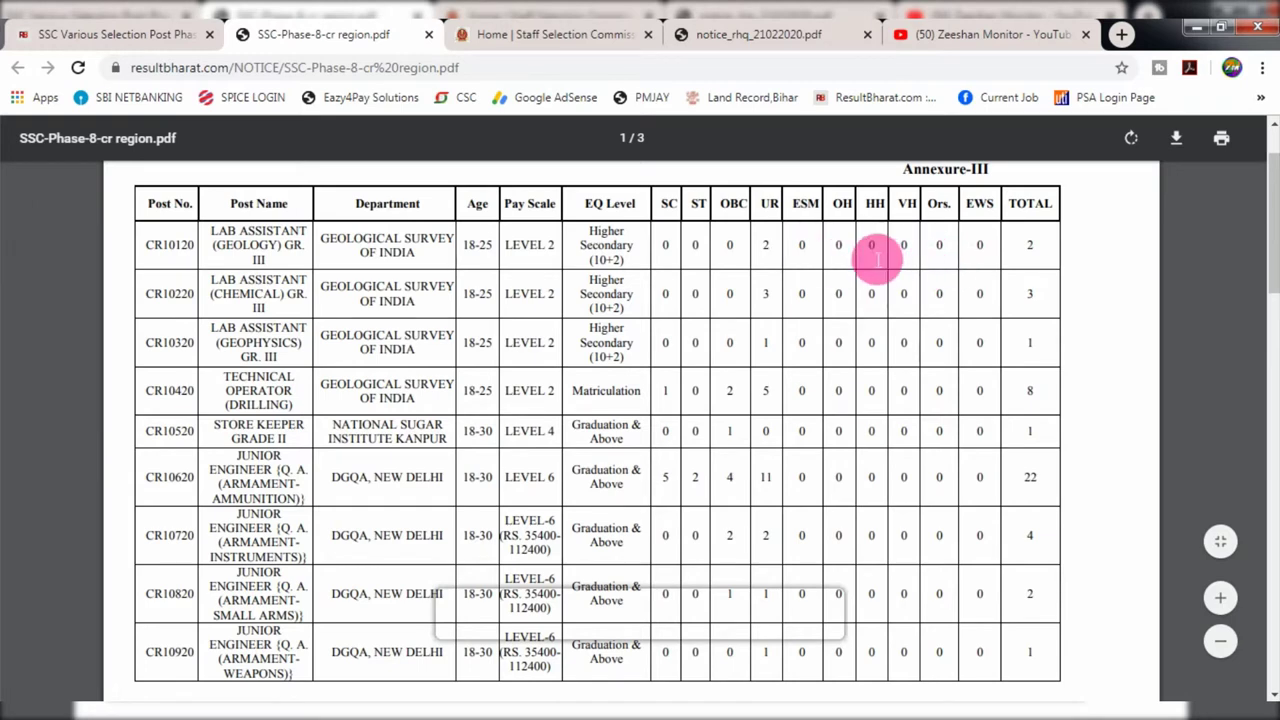
{"action": "key", "text": "ctrl+Tab"}
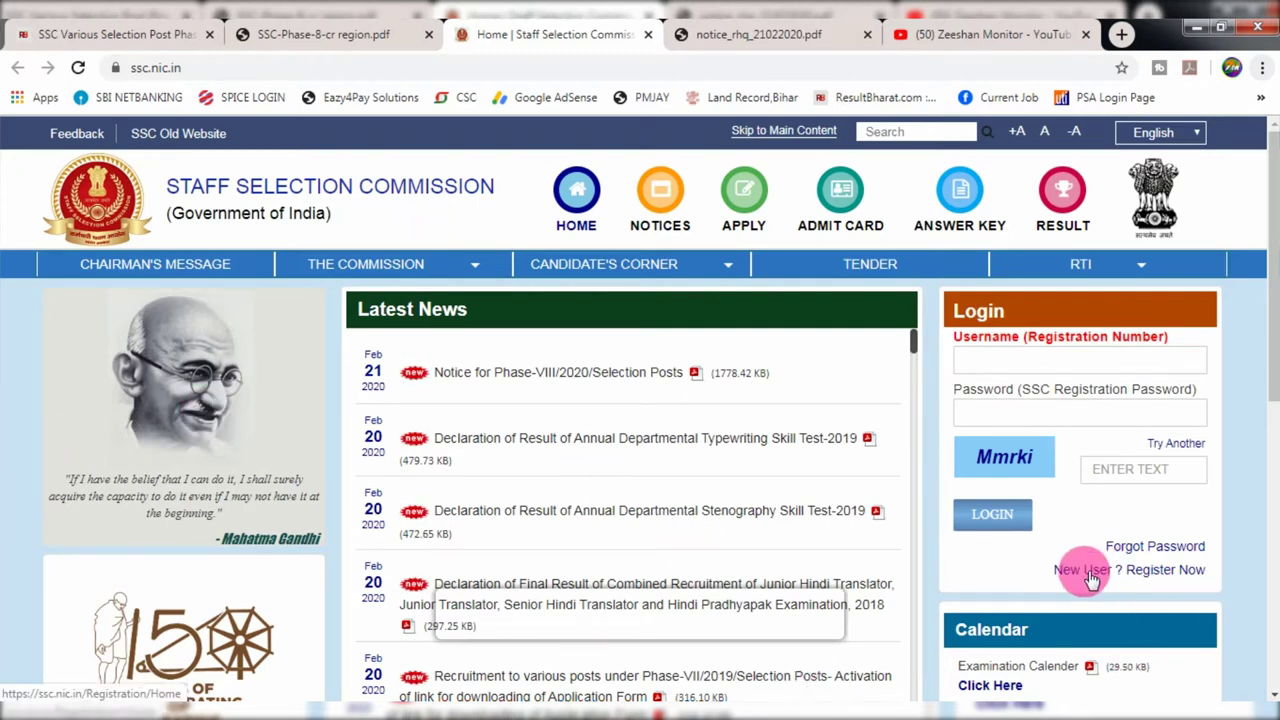
{"action": "left_click", "coordinate": [1143, 572]}
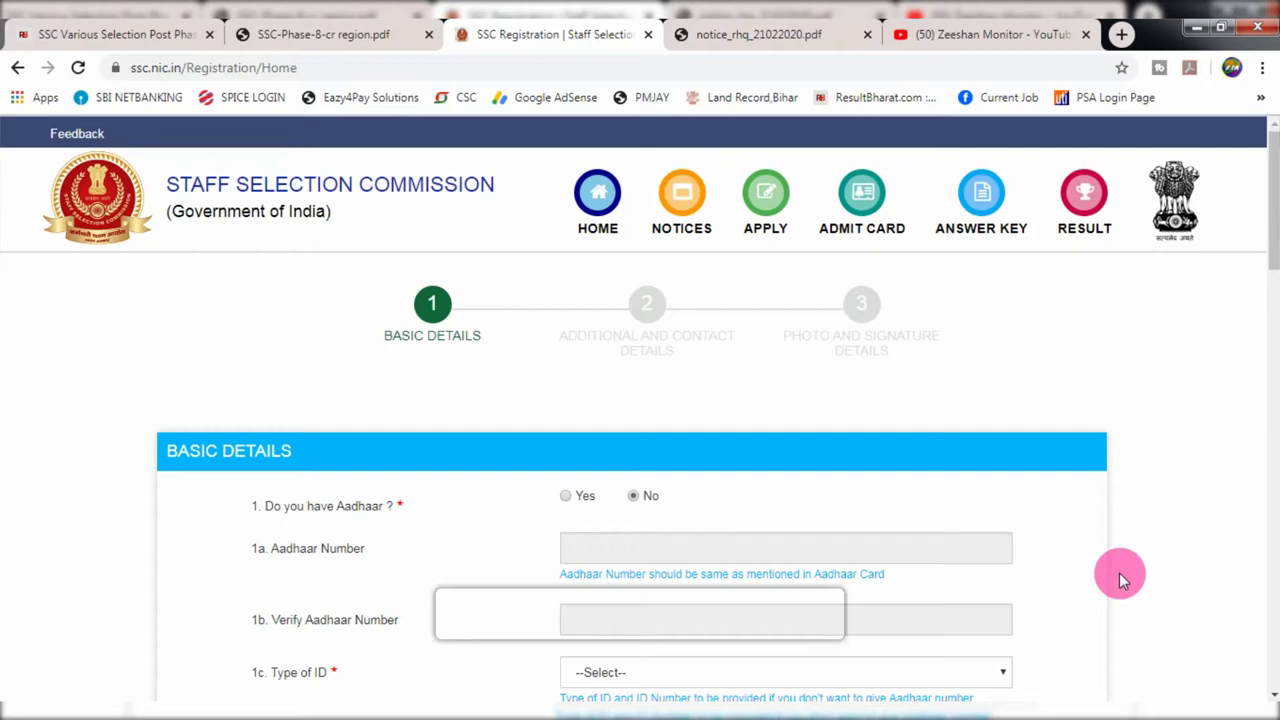
{"action": "scroll", "coordinate": [860, 476], "scroll_direction": "down", "scroll_amount": 5}
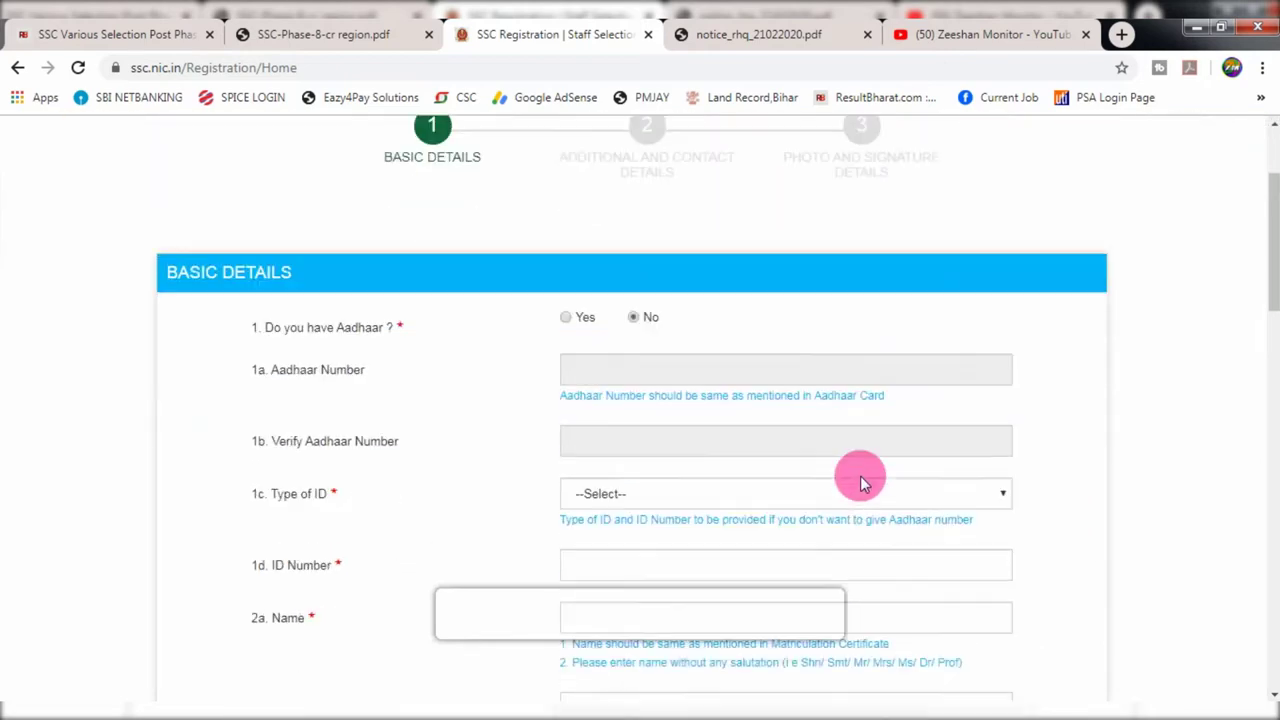
{"action": "scroll", "coordinate": [862, 478], "scroll_direction": "down", "scroll_amount": 2}
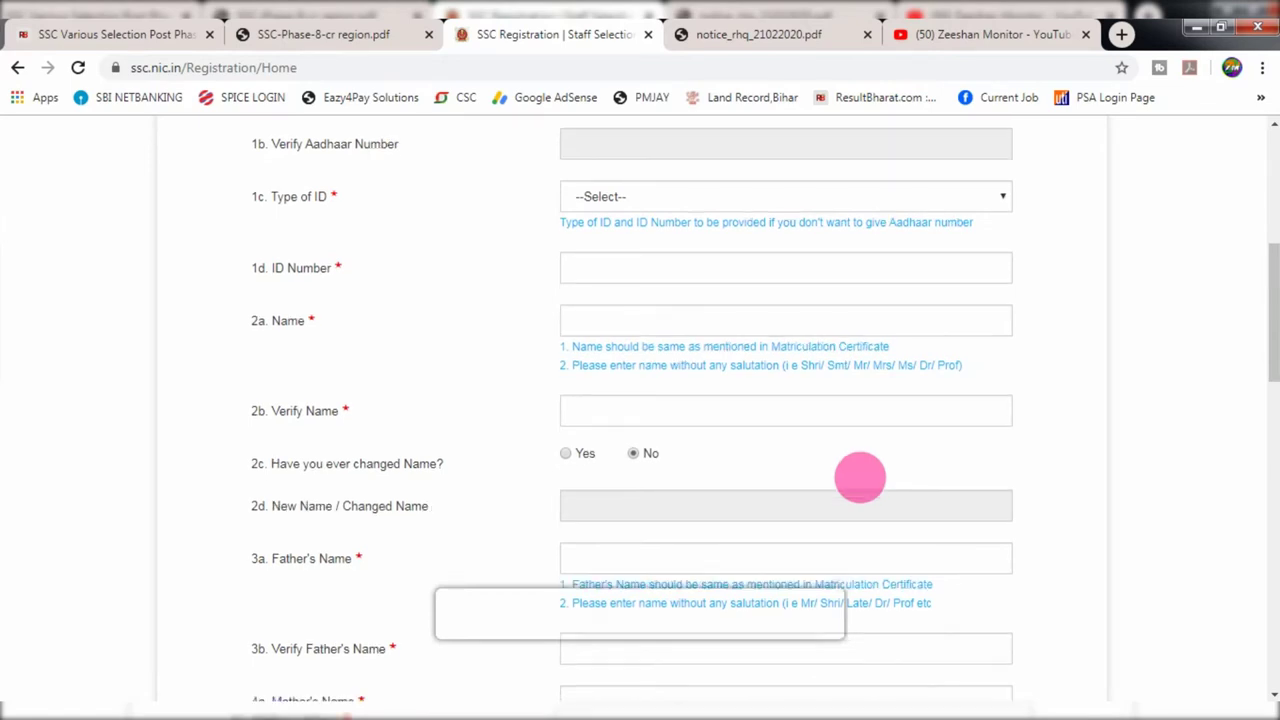
{"action": "scroll", "coordinate": [858, 484], "scroll_direction": "down", "scroll_amount": 2}
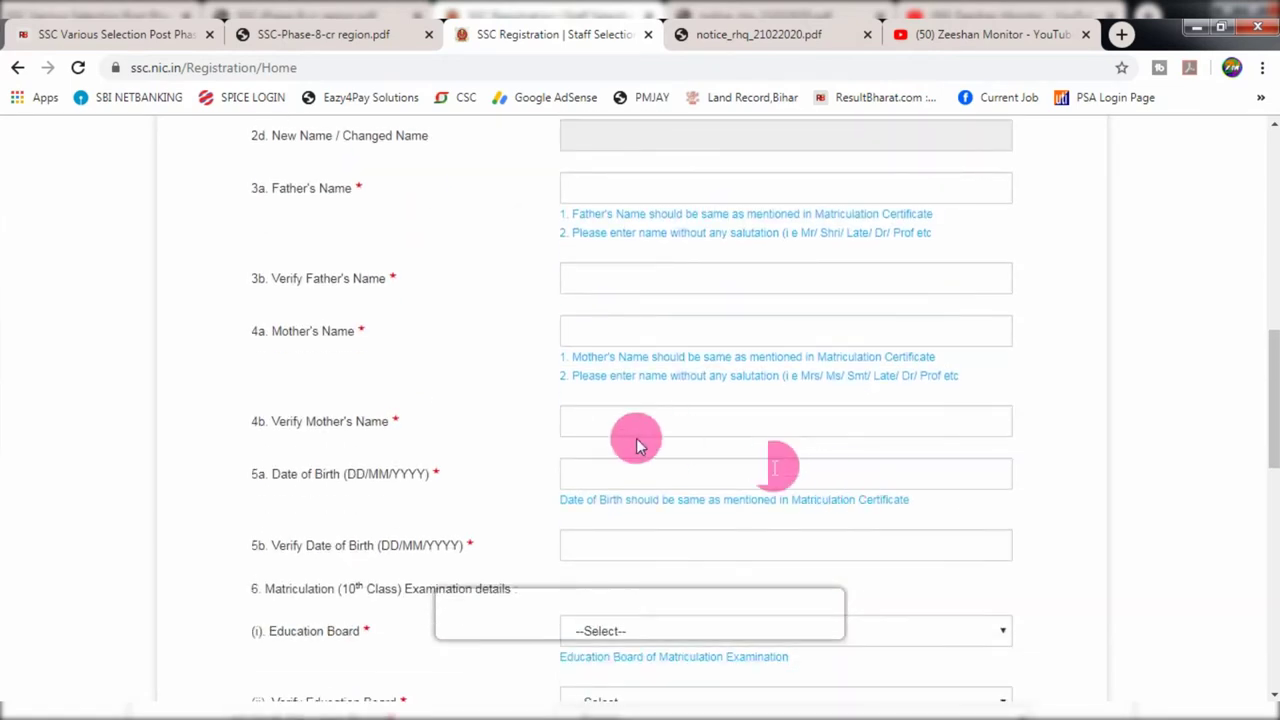
{"action": "scroll", "coordinate": [560, 452], "scroll_direction": "down", "scroll_amount": 2}
{"action": "scroll", "coordinate": [543, 500], "scroll_direction": "up", "scroll_amount": 10}
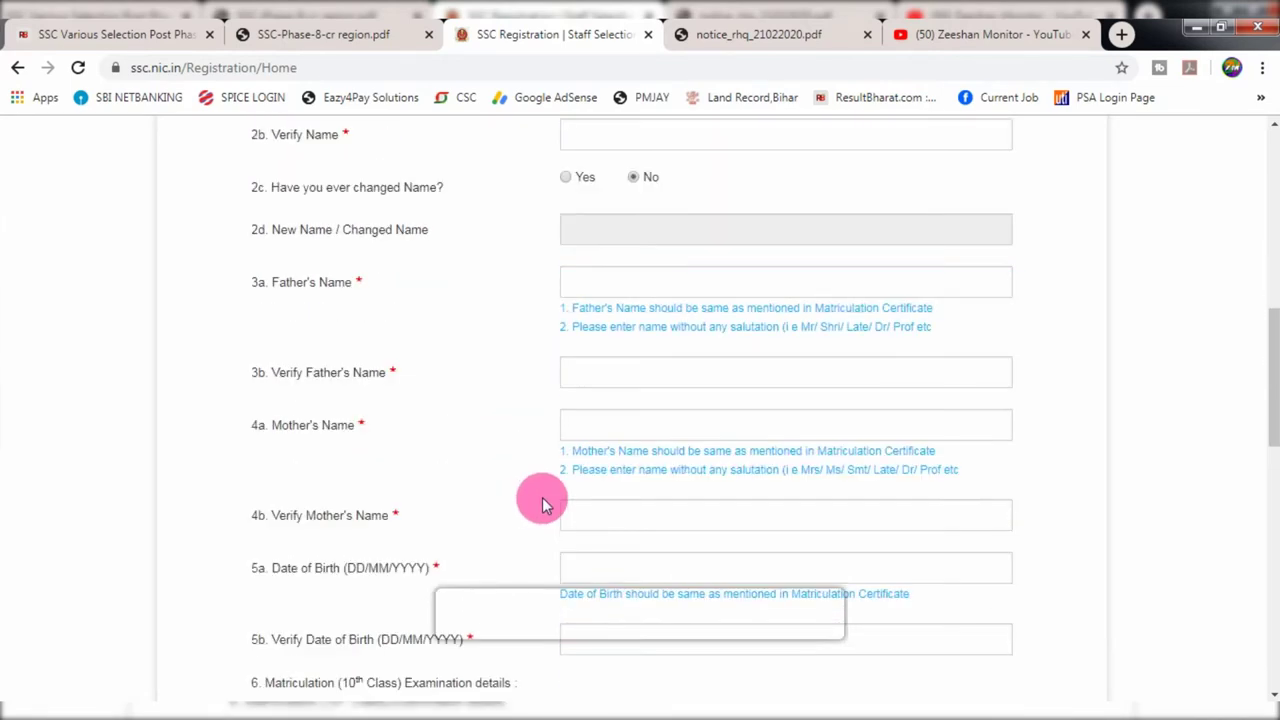
{"action": "scroll", "coordinate": [541, 497], "scroll_direction": "up", "scroll_amount": 1}
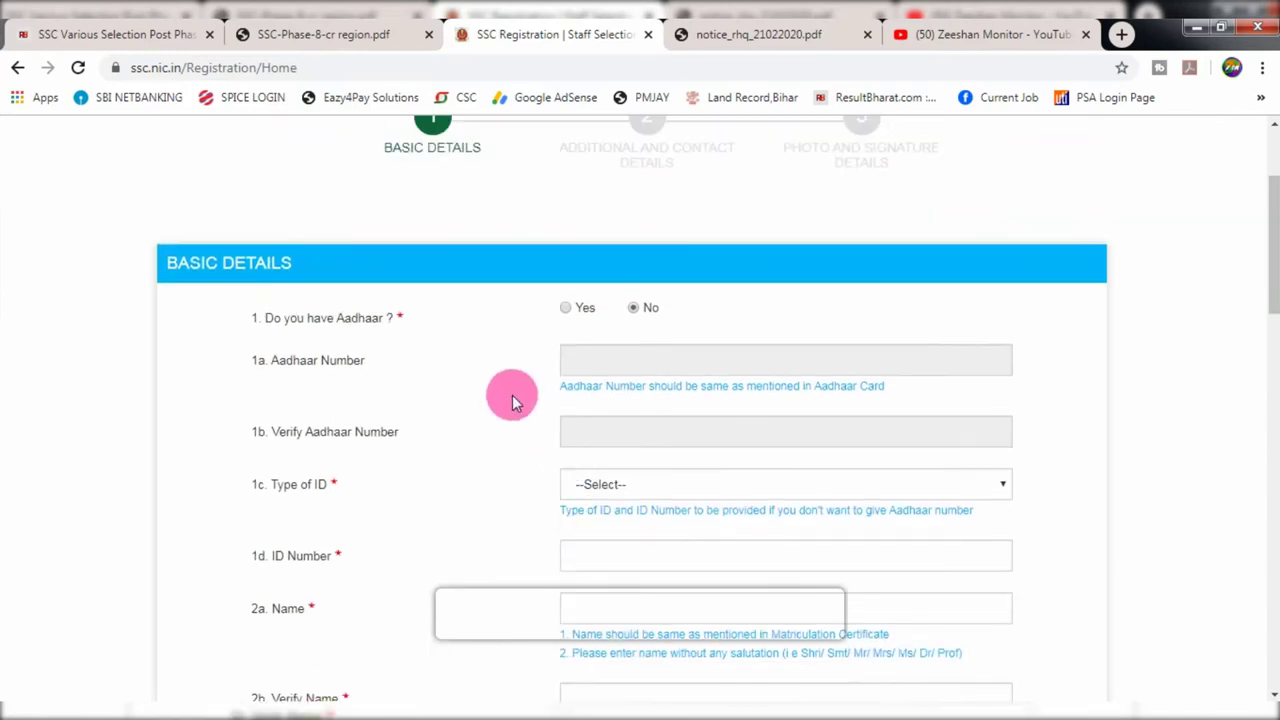
{"action": "scroll", "coordinate": [514, 434], "scroll_direction": "up", "scroll_amount": 2}
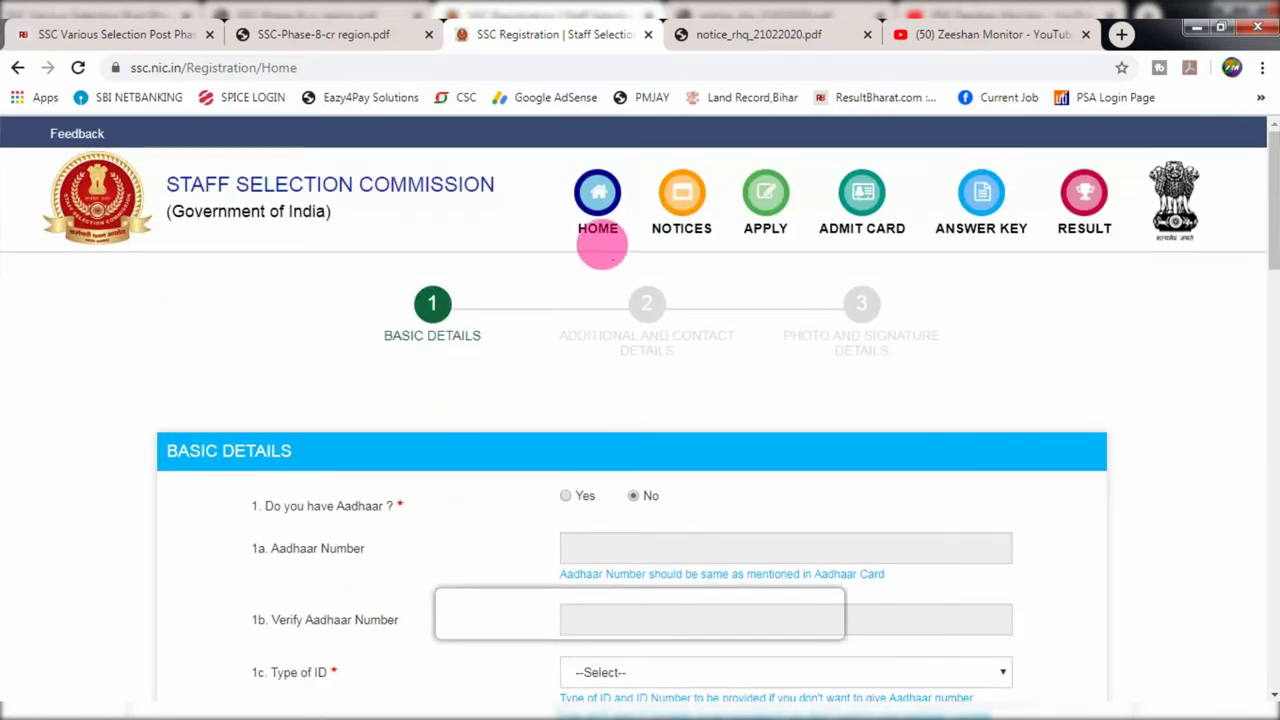
{"action": "left_click", "coordinate": [600, 206]}
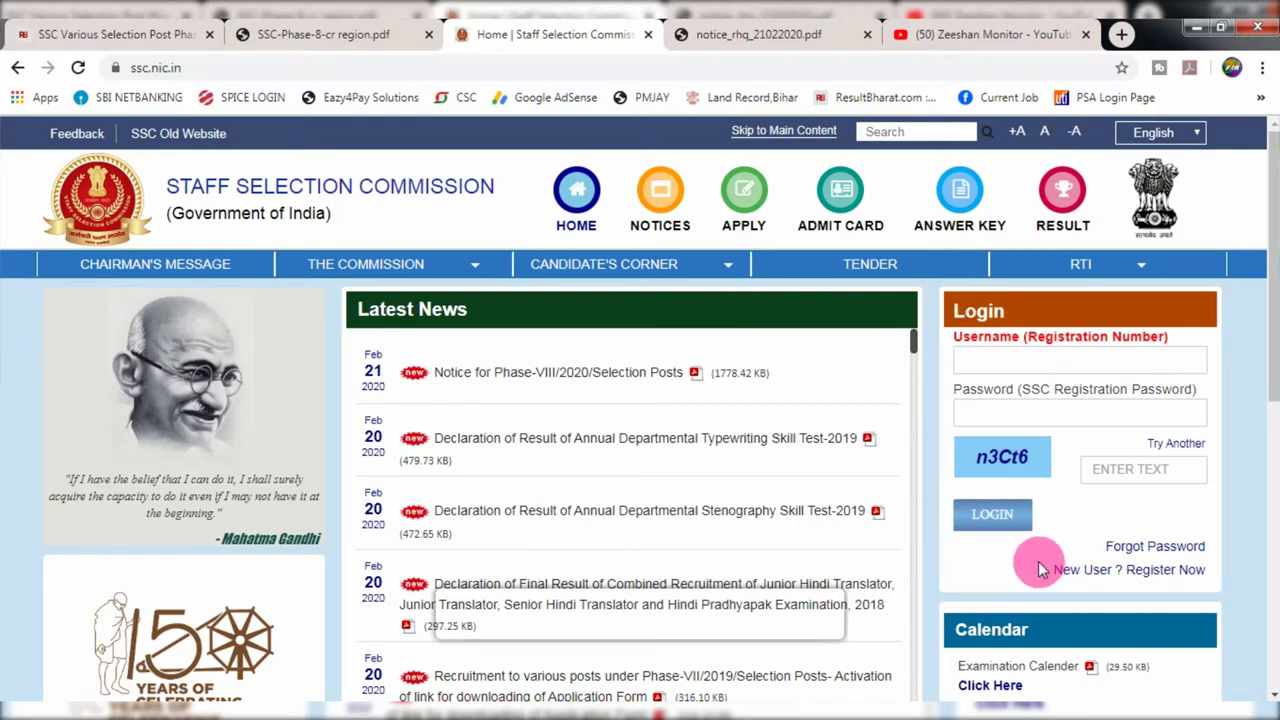
Submit the Forgot Password form with permanent state Bihar to get an OTP
{"action": "left_click", "coordinate": [1155, 547]}
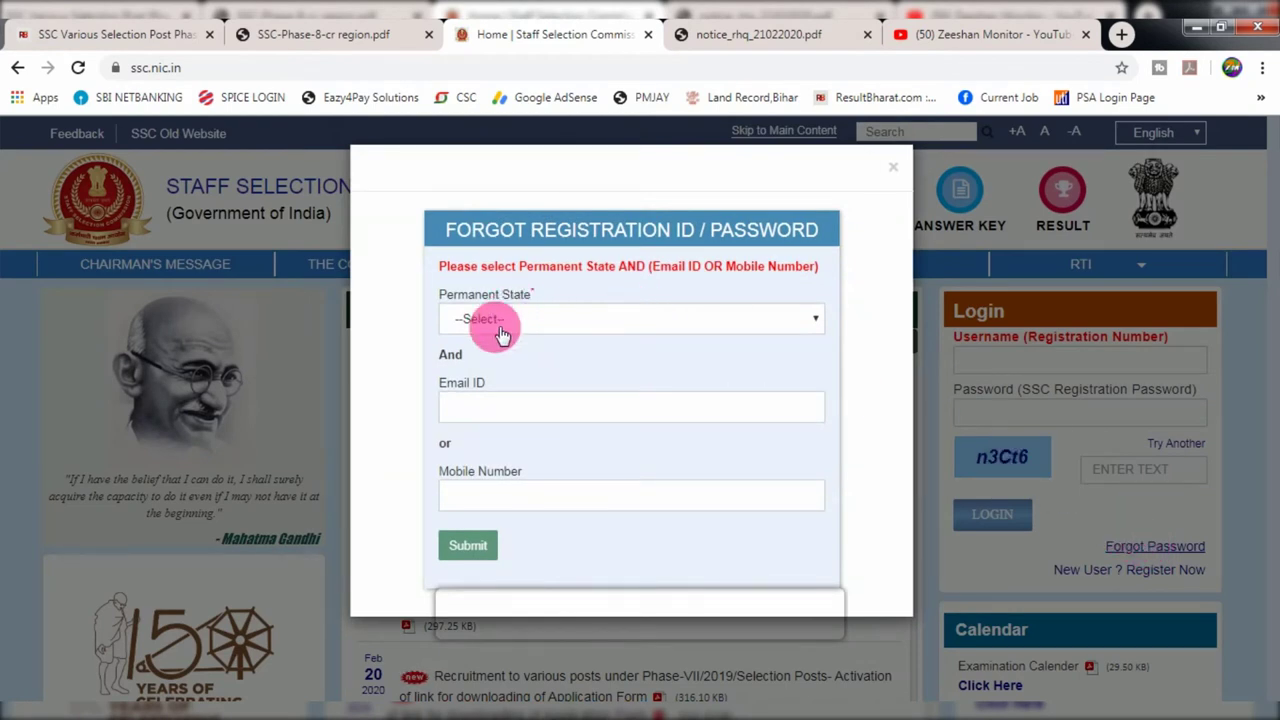
{"action": "left_click", "coordinate": [501, 330]}
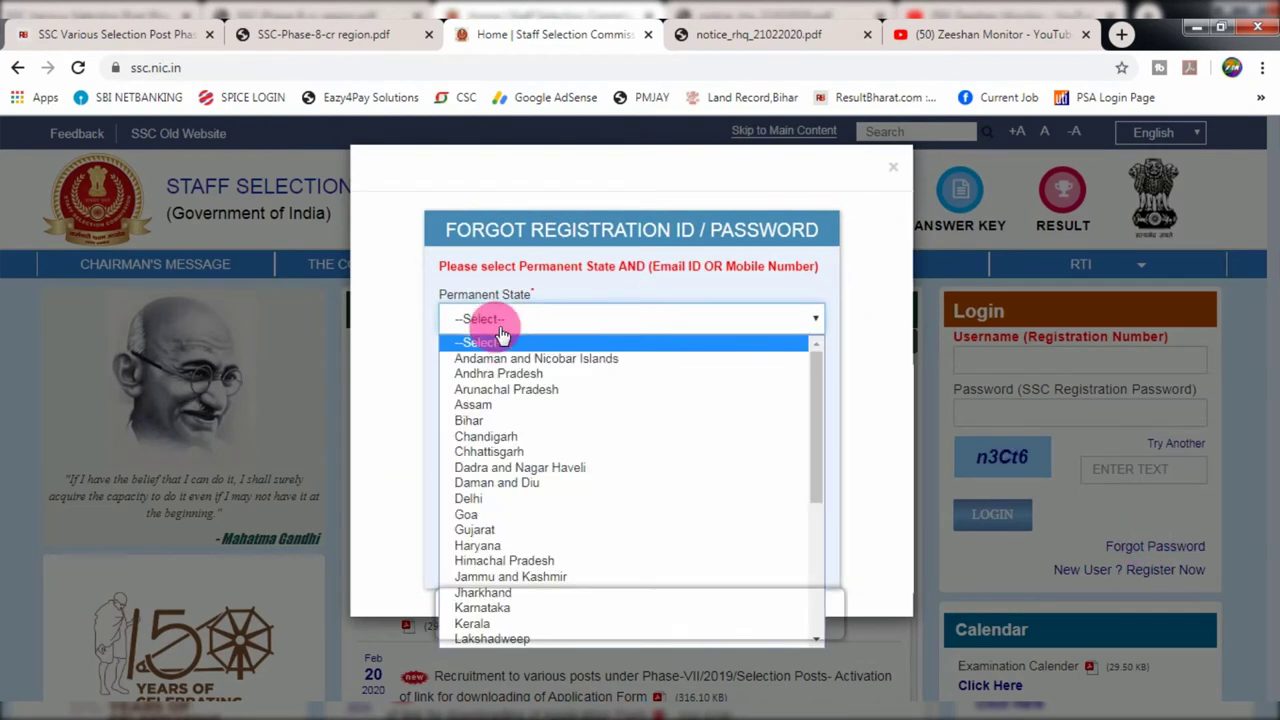
{"action": "left_click", "coordinate": [468, 421]}
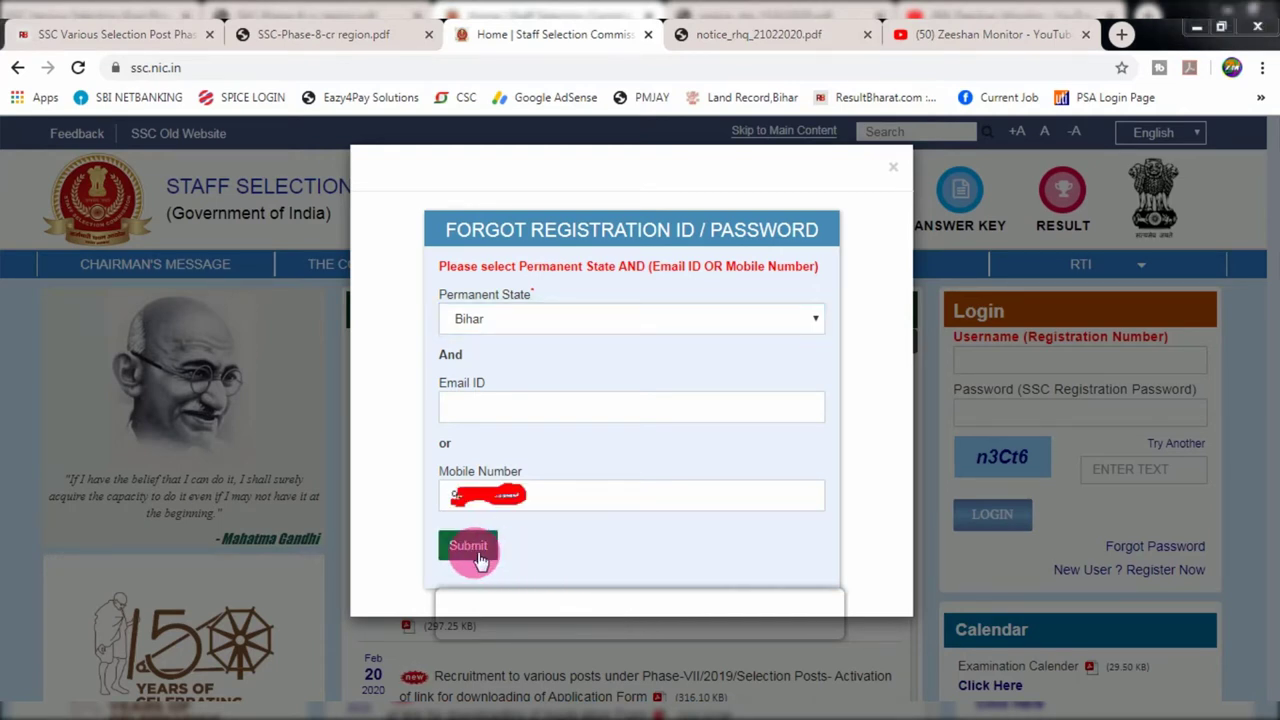
{"action": "left_click", "coordinate": [476, 553]}
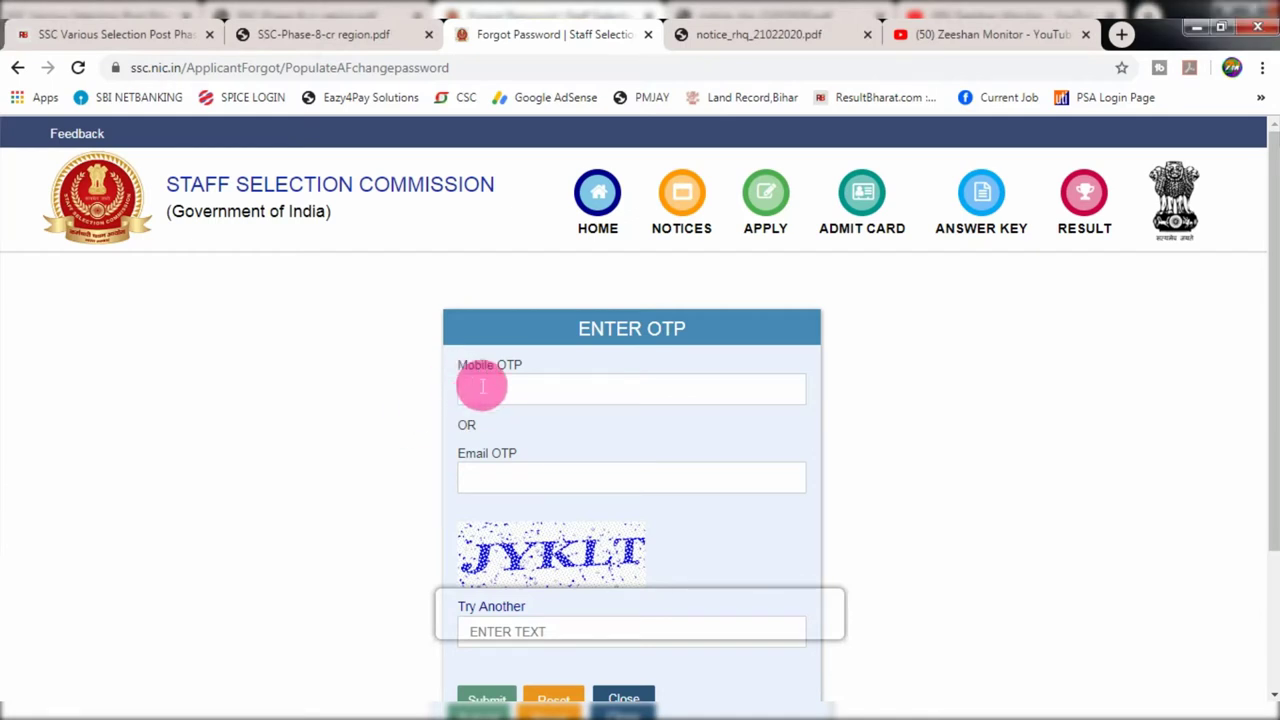
Verify the e-mail OTP and captcha, then save a new account password
{"action": "left_click", "coordinate": [521, 493]}
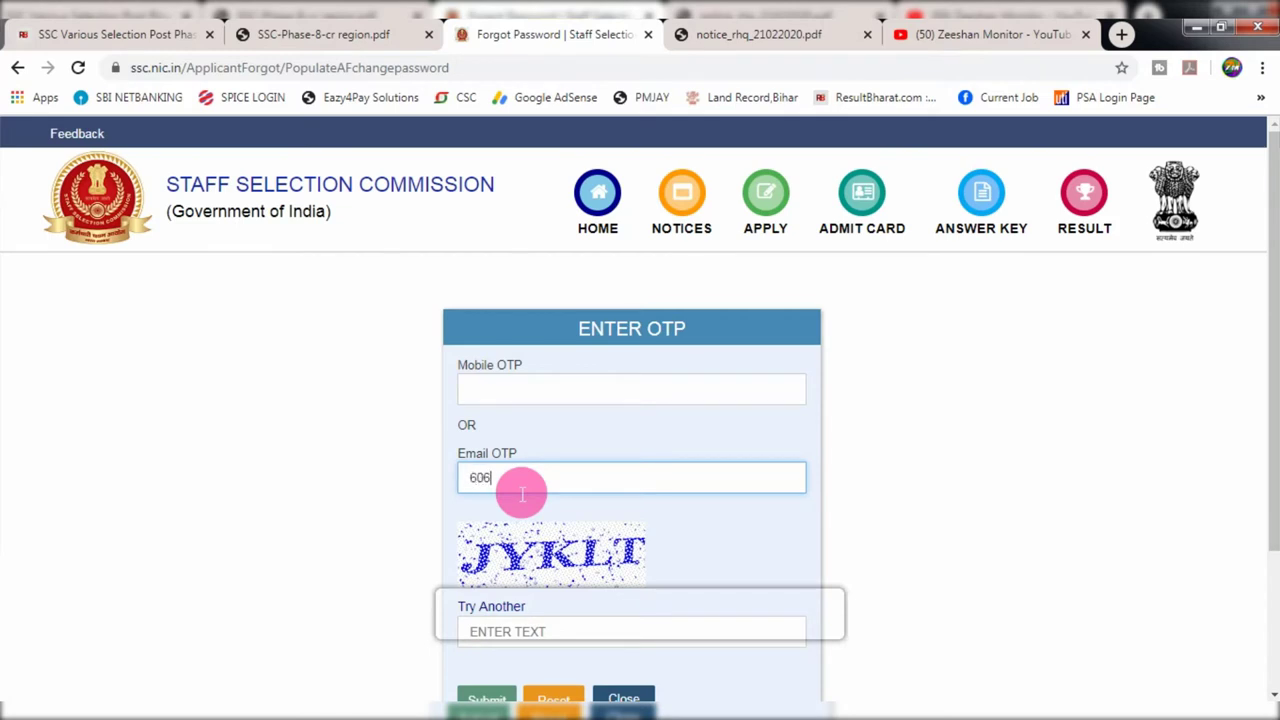
{"action": "left_click", "coordinate": [562, 645]}
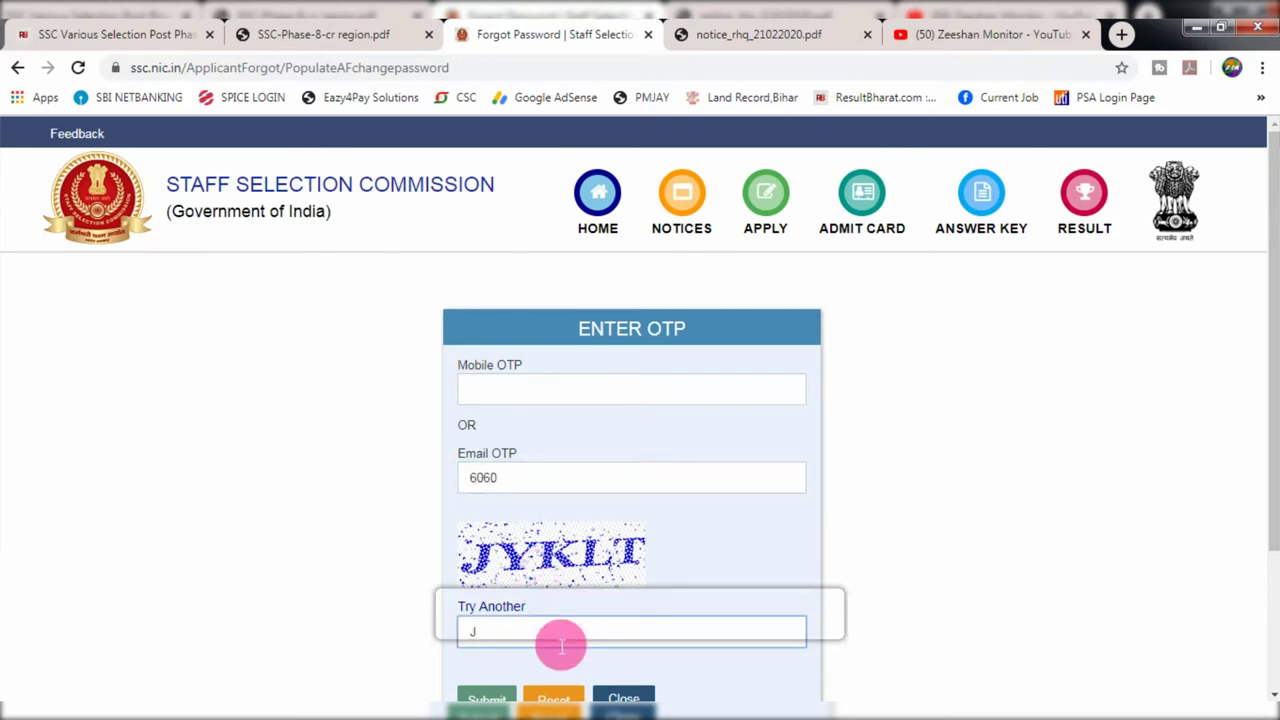
{"action": "type", "text": "JYKLT"}
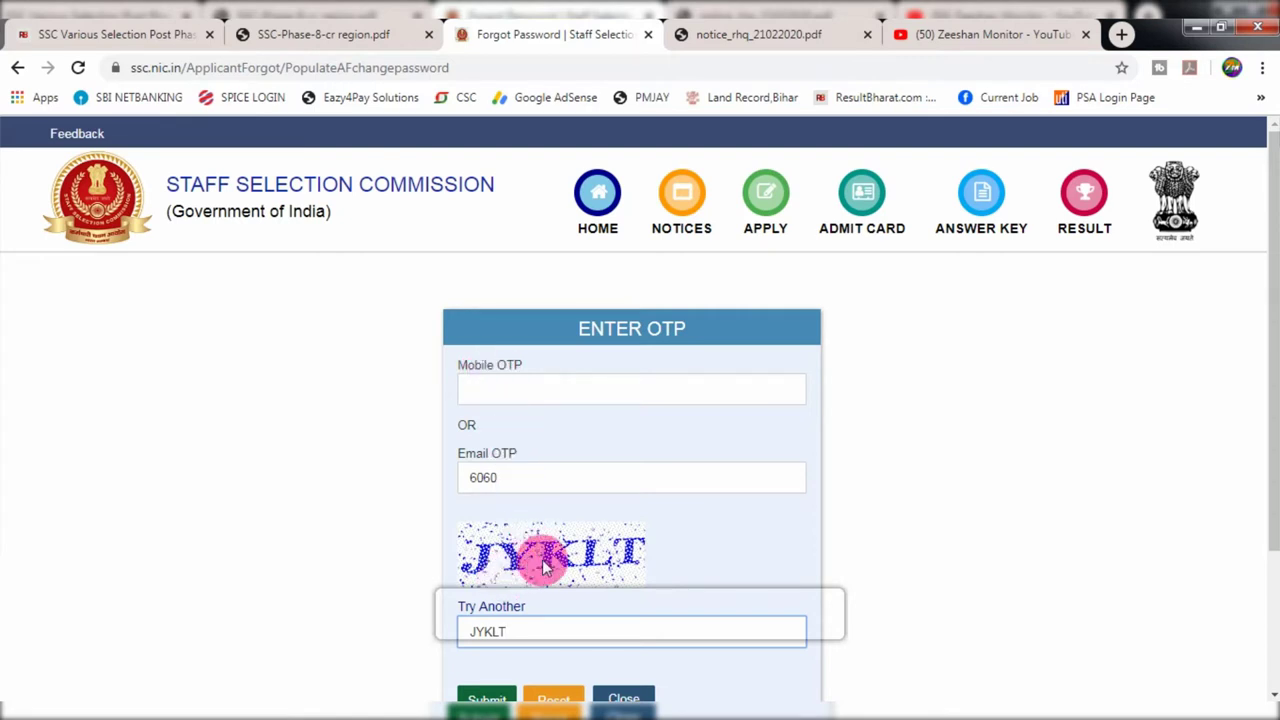
{"action": "scroll", "coordinate": [540, 620], "scroll_direction": "down", "scroll_amount": 1}
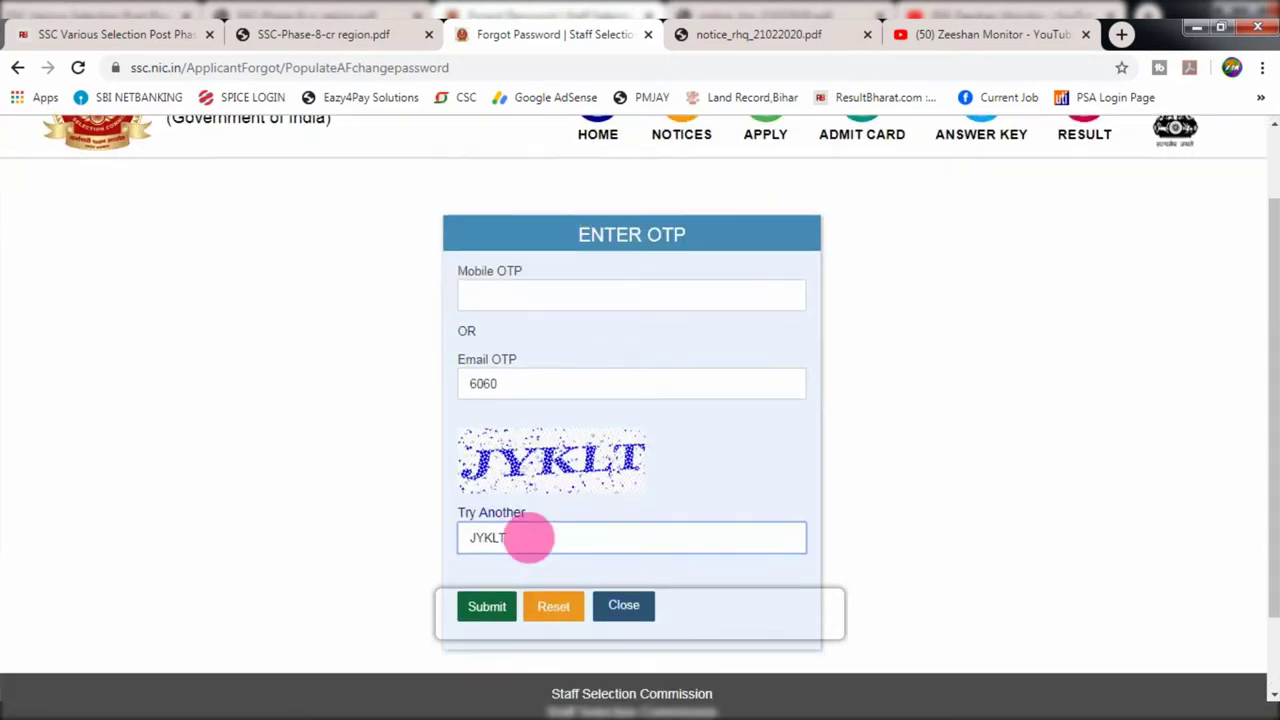
{"action": "left_click", "coordinate": [487, 610]}
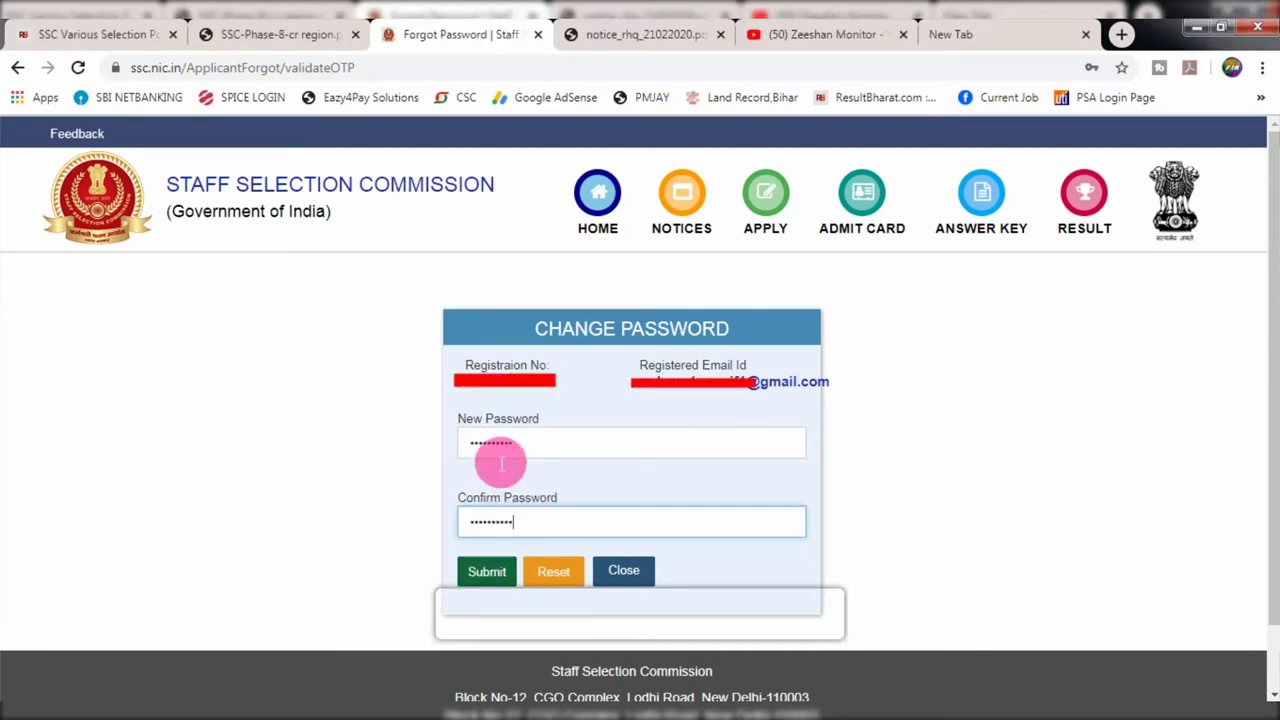
{"action": "left_click", "coordinate": [488, 572]}
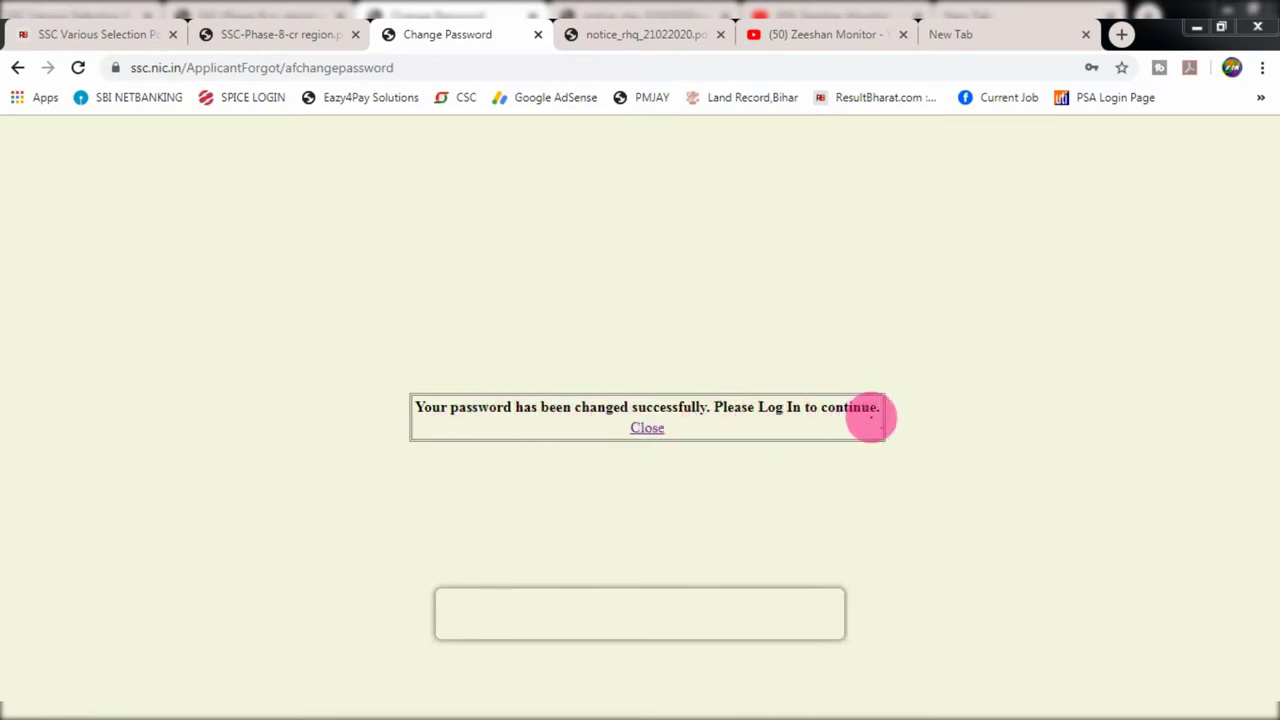
Log in with the new password and highlight the Phase VIII / 2020 Selection Post listing
{"action": "left_click", "coordinate": [652, 430]}
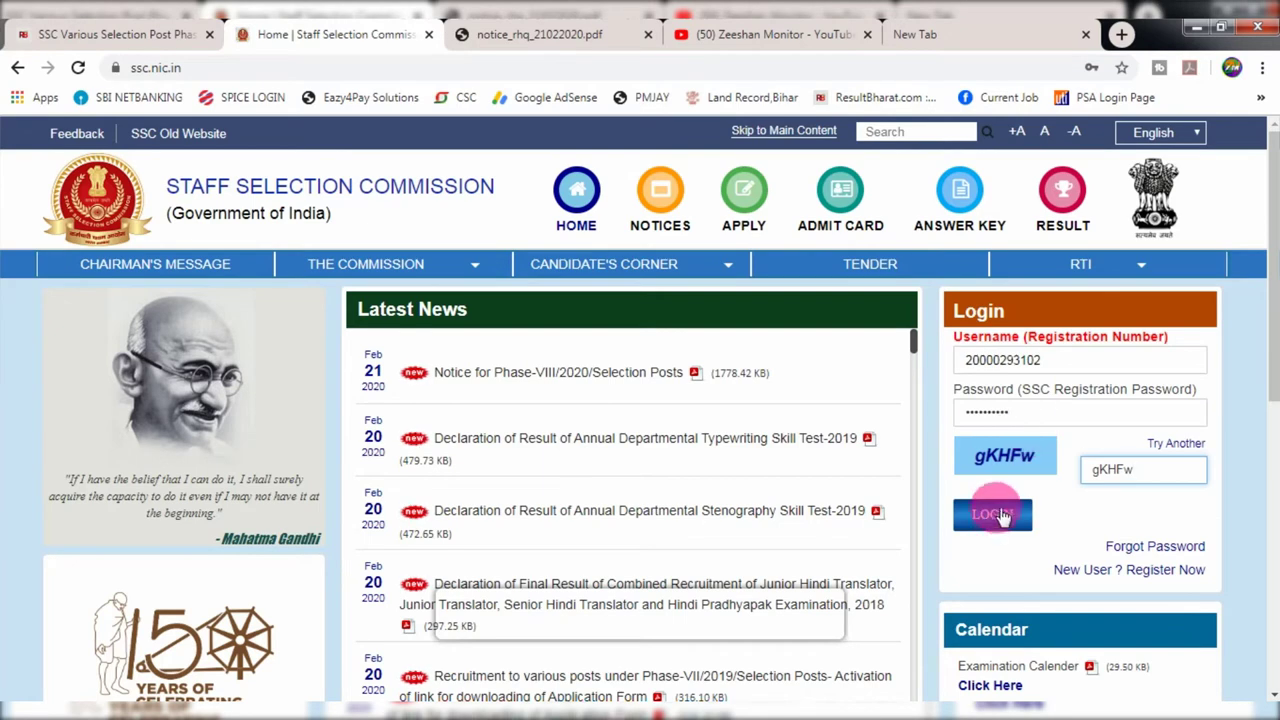
{"action": "left_click", "coordinate": [994, 518]}
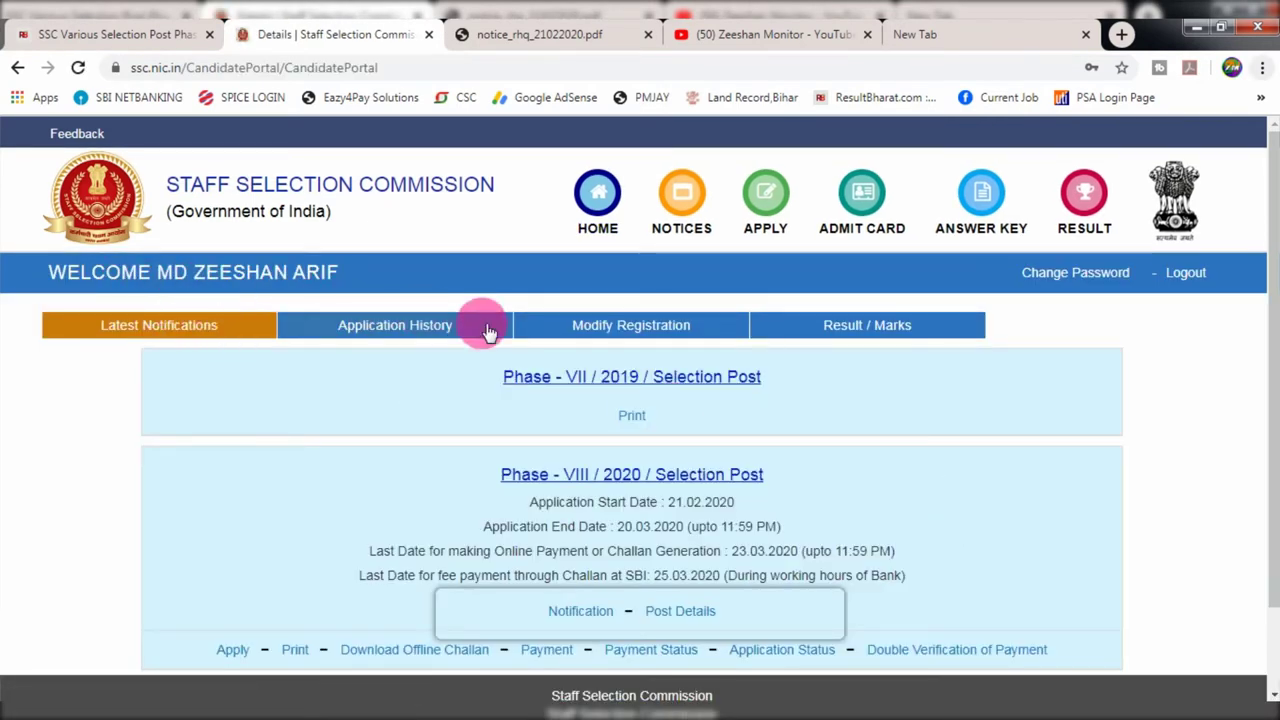
{"action": "scroll", "coordinate": [500, 414], "scroll_direction": "down", "scroll_amount": 2}
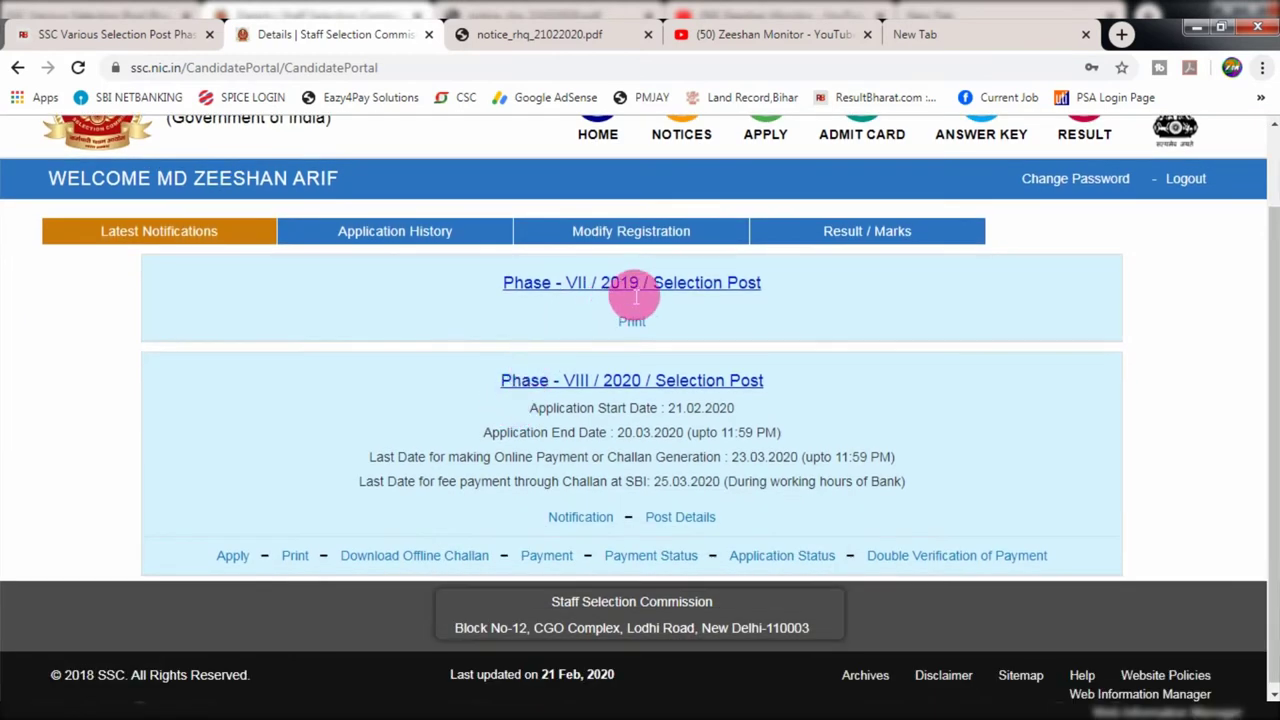
{"action": "left_click_drag", "start_coordinate": [624, 289], "coordinate": [537, 309]}
{"action": "left_click_drag", "start_coordinate": [487, 386], "coordinate": [760, 400]}
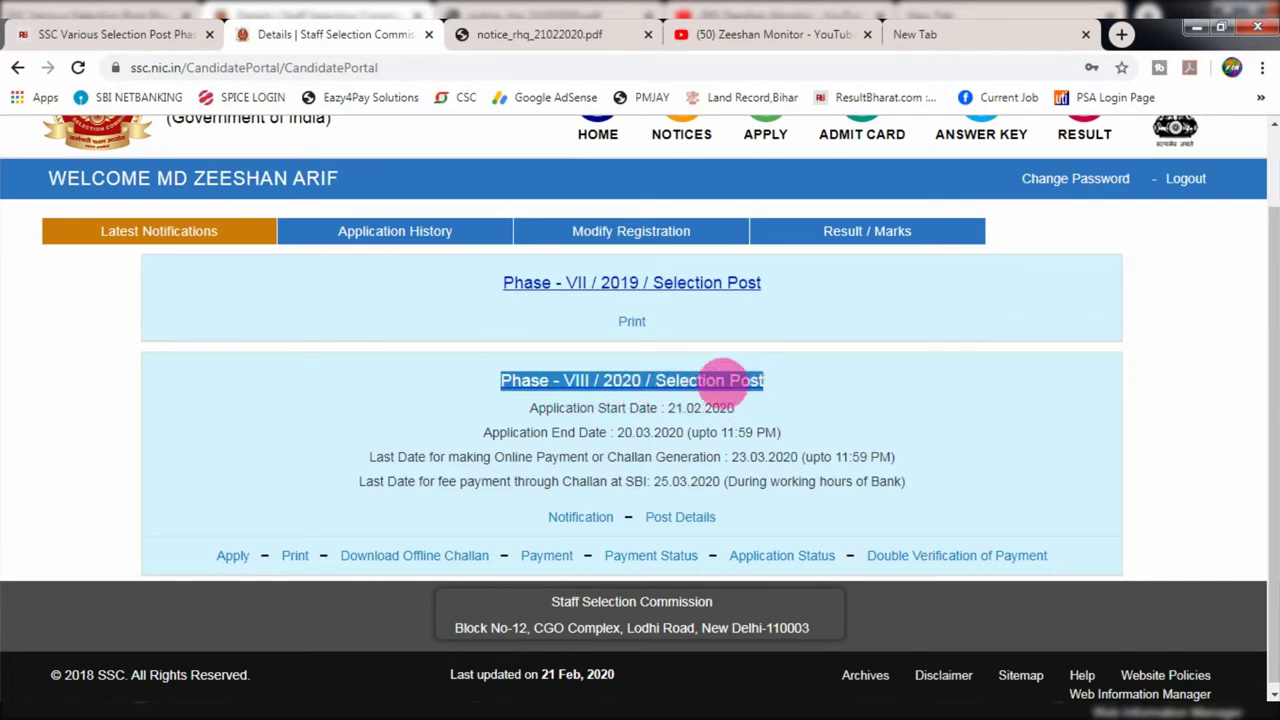
{"action": "left_click", "coordinate": [775, 436]}
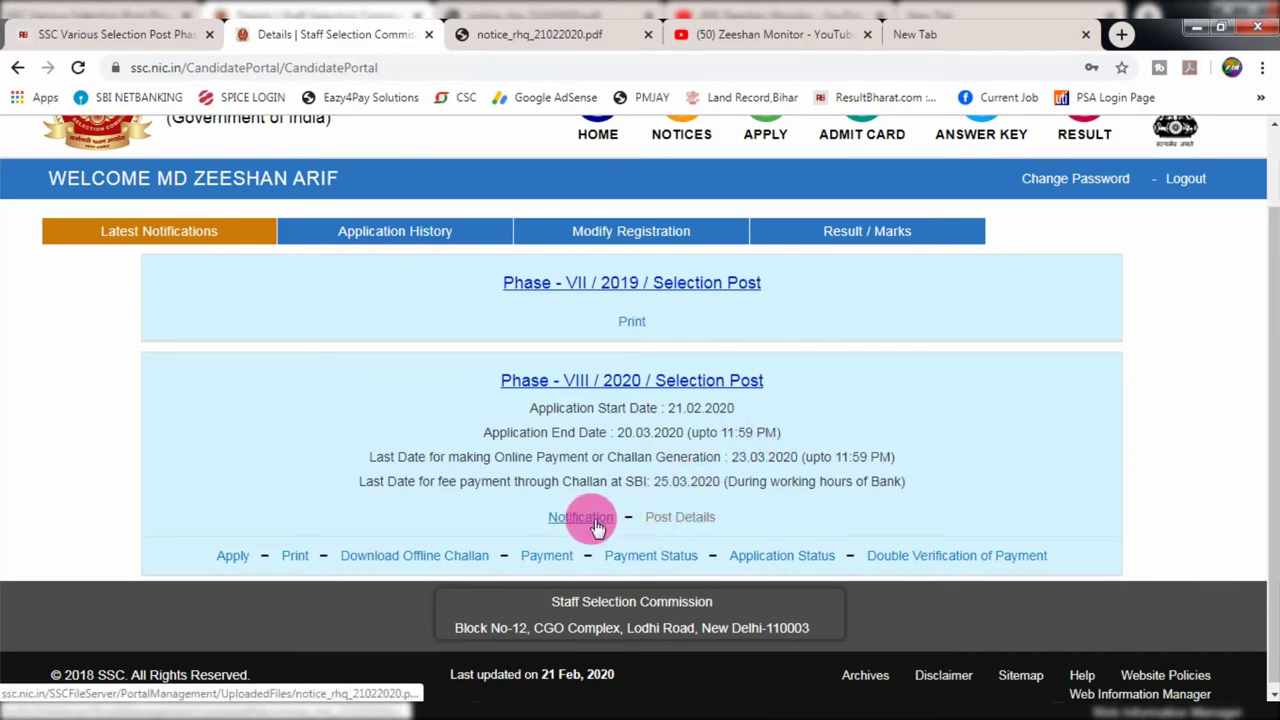
Start the Phase VIII application and review its prefilled personal and matriculation details
{"action": "left_click", "coordinate": [241, 563]}
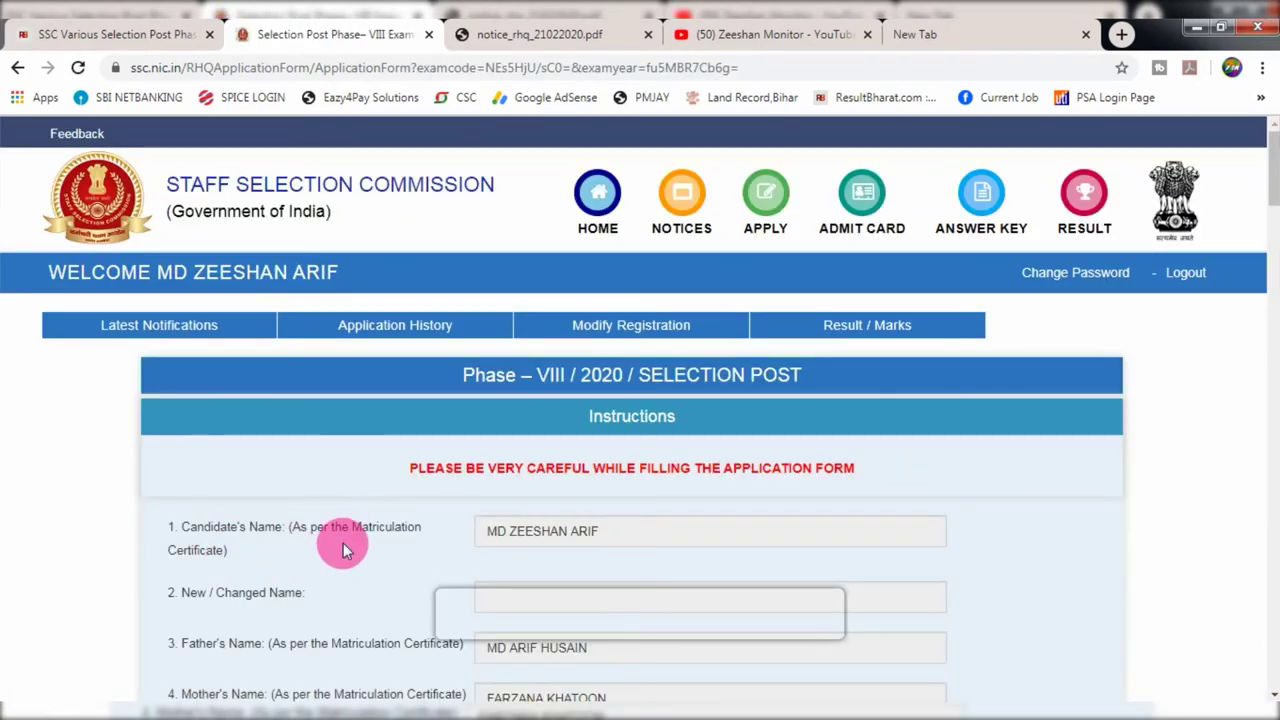
{"action": "scroll", "coordinate": [529, 514], "scroll_direction": "down", "scroll_amount": 1}
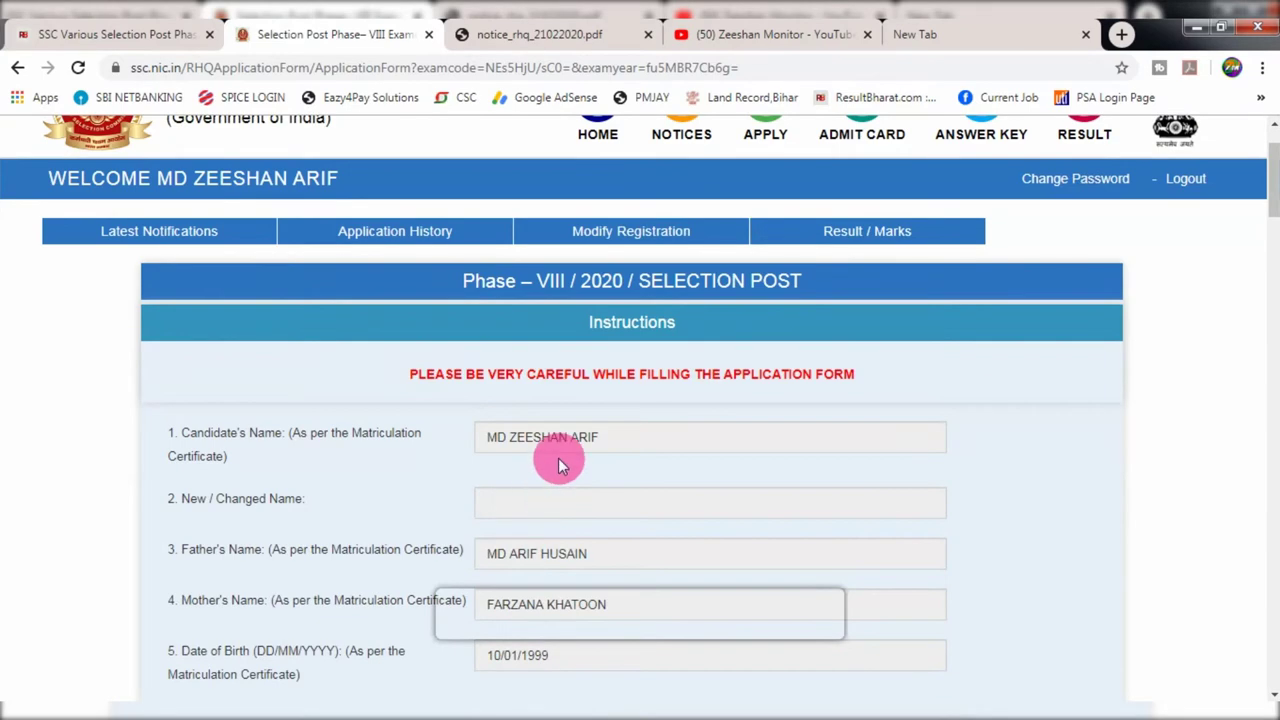
{"action": "scroll", "coordinate": [560, 458], "scroll_direction": "down", "scroll_amount": 1}
{"action": "scroll", "coordinate": [549, 420], "scroll_direction": "down", "scroll_amount": 1}
{"action": "scroll", "coordinate": [558, 422], "scroll_direction": "down", "scroll_amount": 1}
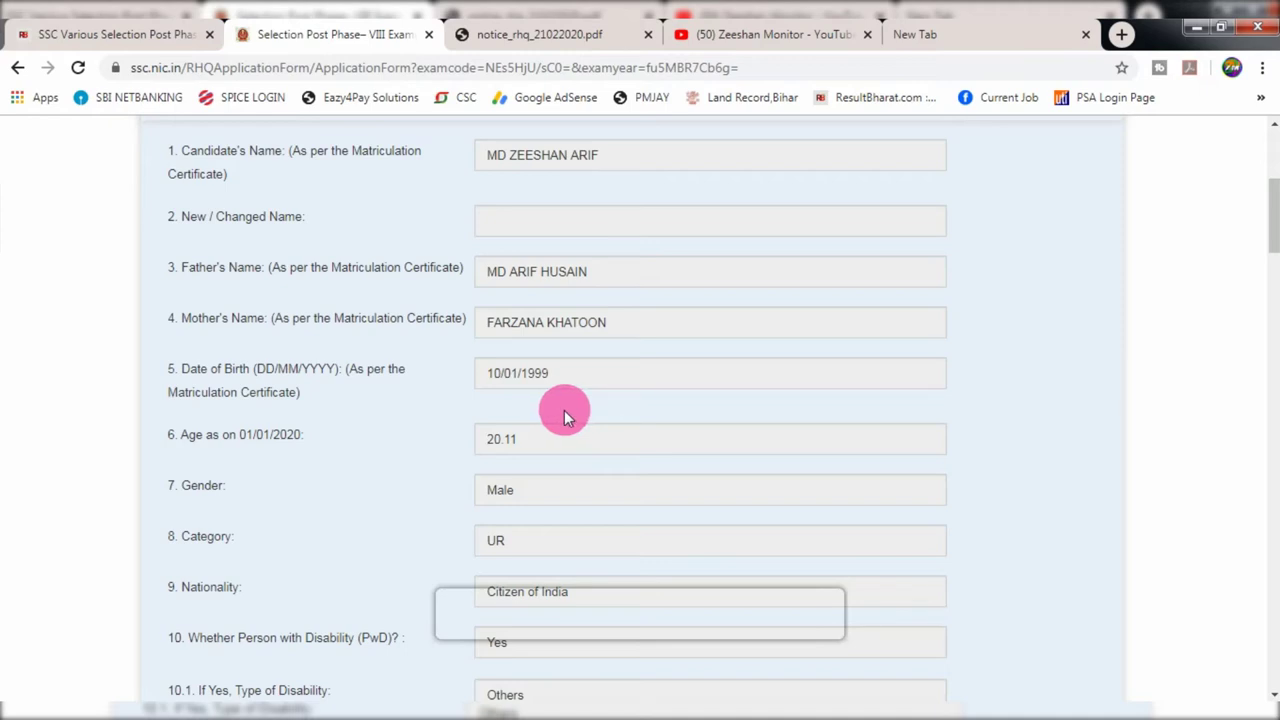
{"action": "scroll", "coordinate": [564, 410], "scroll_direction": "down", "scroll_amount": 1}
{"action": "scroll", "coordinate": [566, 414], "scroll_direction": "down", "scroll_amount": 1}
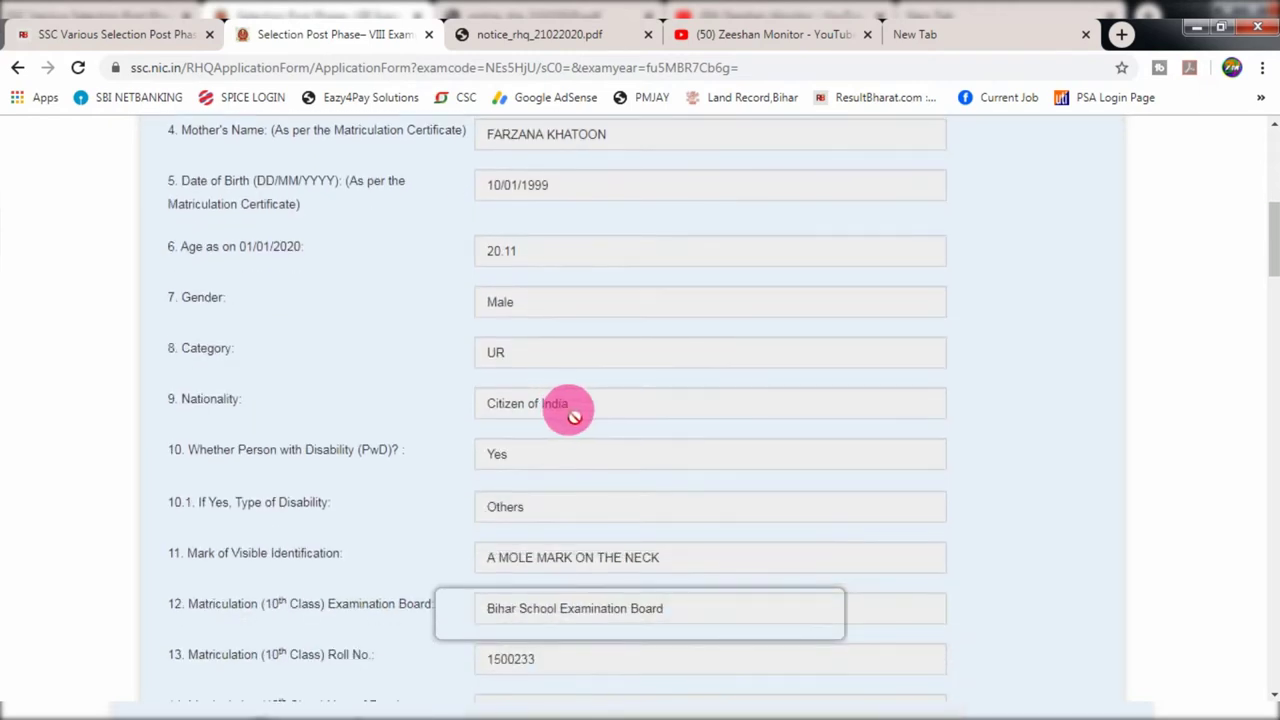
{"action": "scroll", "coordinate": [575, 416], "scroll_direction": "down", "scroll_amount": 4}
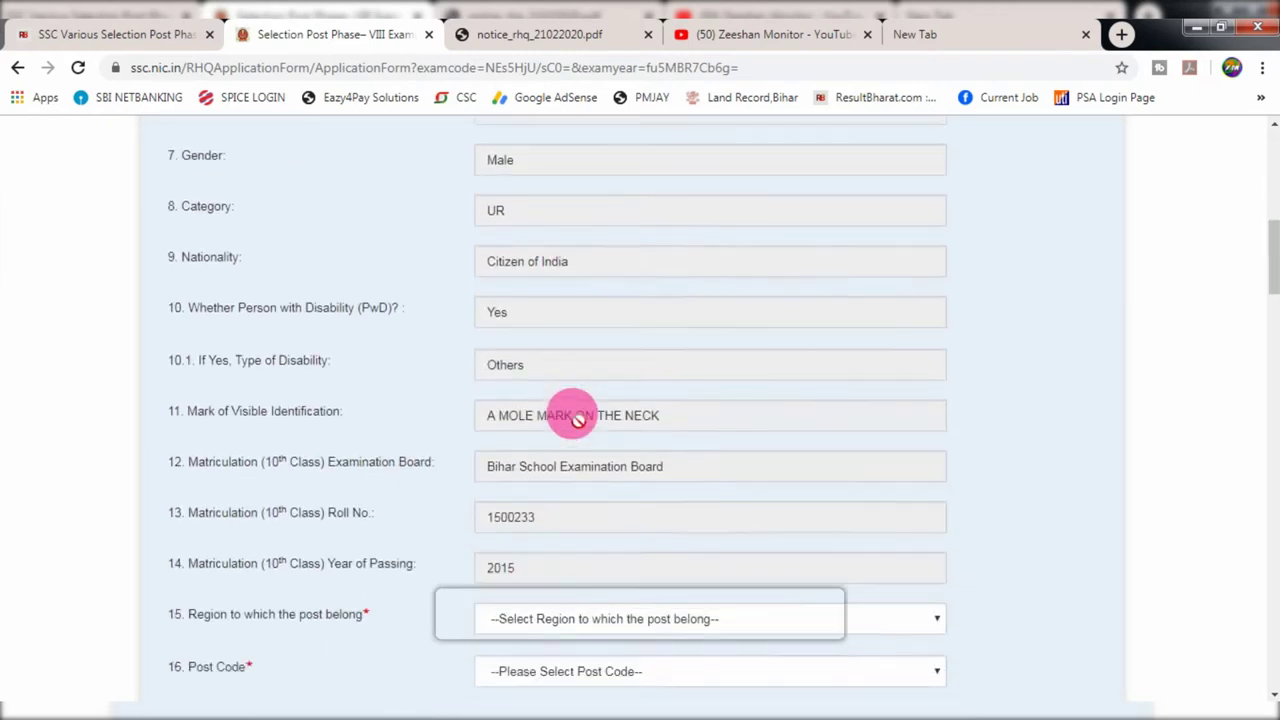
{"action": "scroll", "coordinate": [529, 326], "scroll_direction": "down", "scroll_amount": 2}
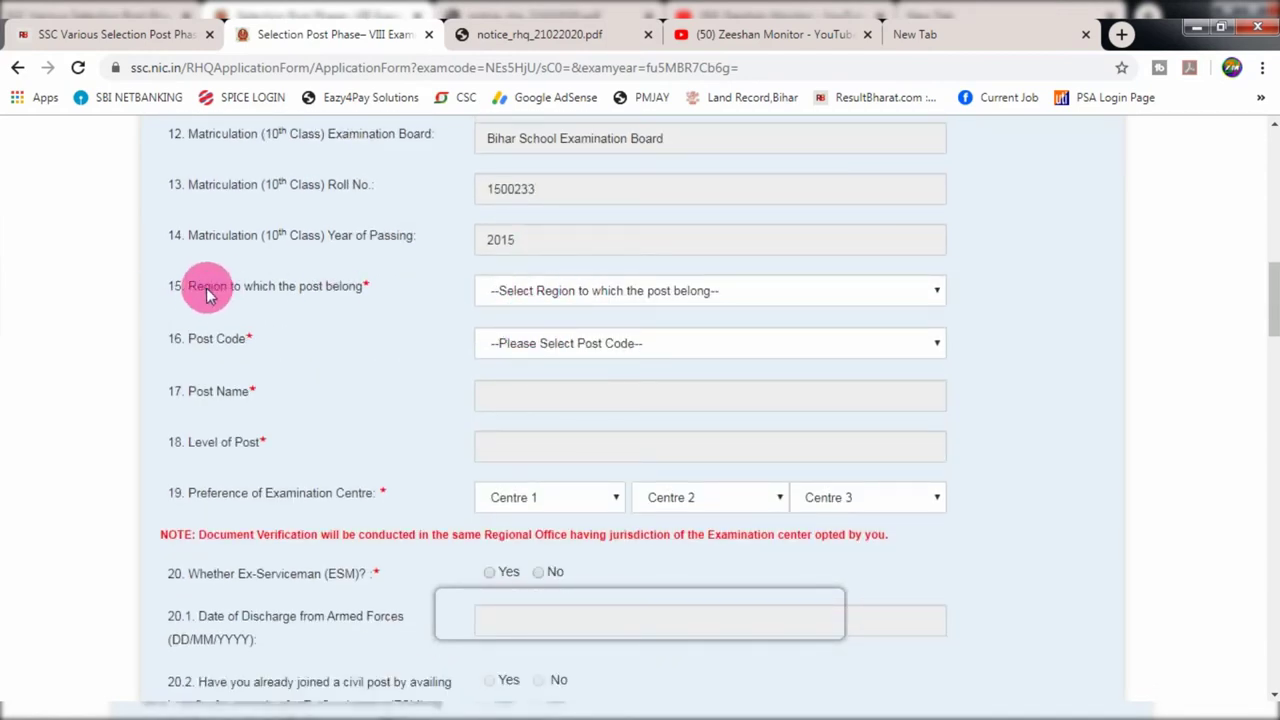
{"action": "left_click", "coordinate": [557, 300]}
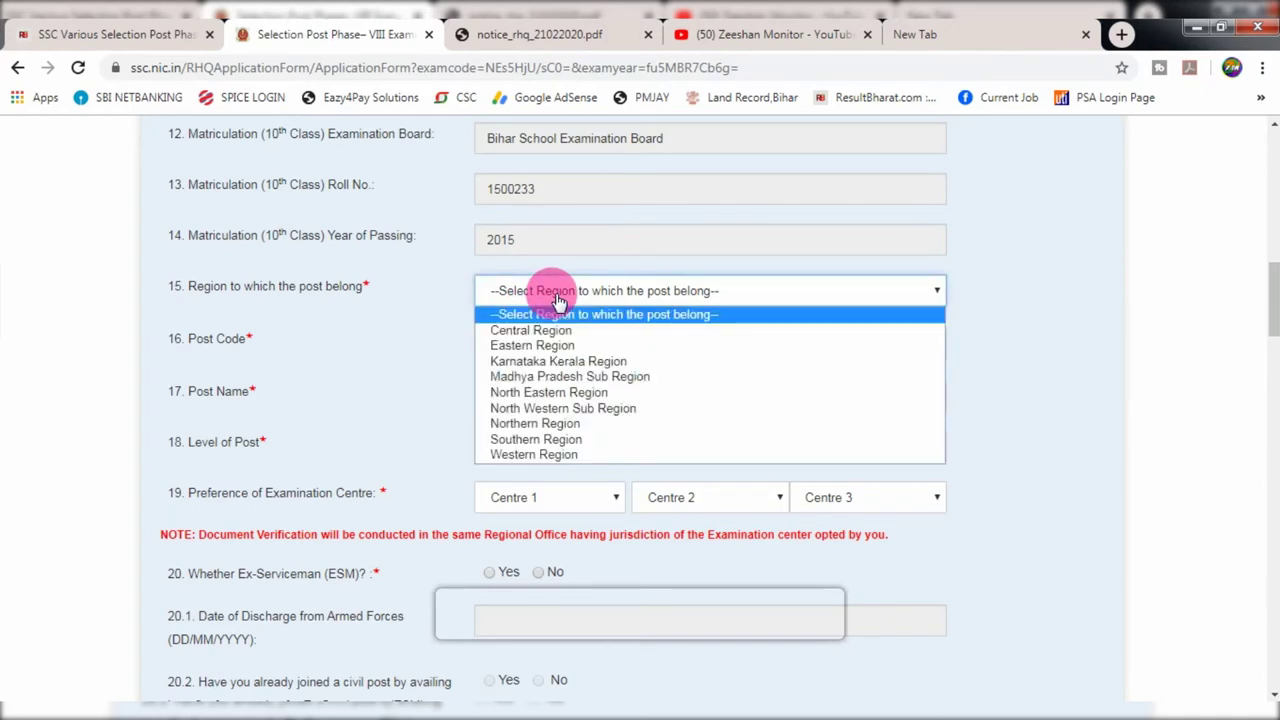
Change the region from North Eastern to Central Region and check post codes CR12120 and CR12520
{"action": "left_click", "coordinate": [551, 395]}
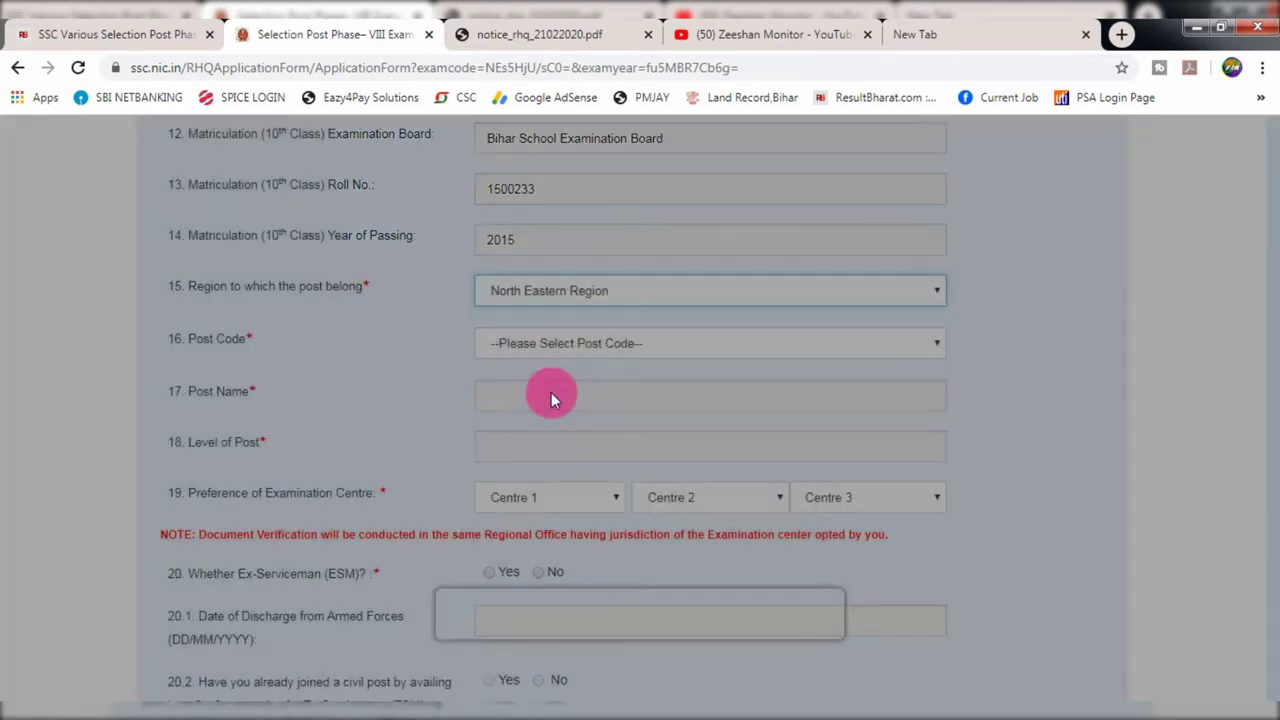
{"action": "left_click", "coordinate": [528, 291]}
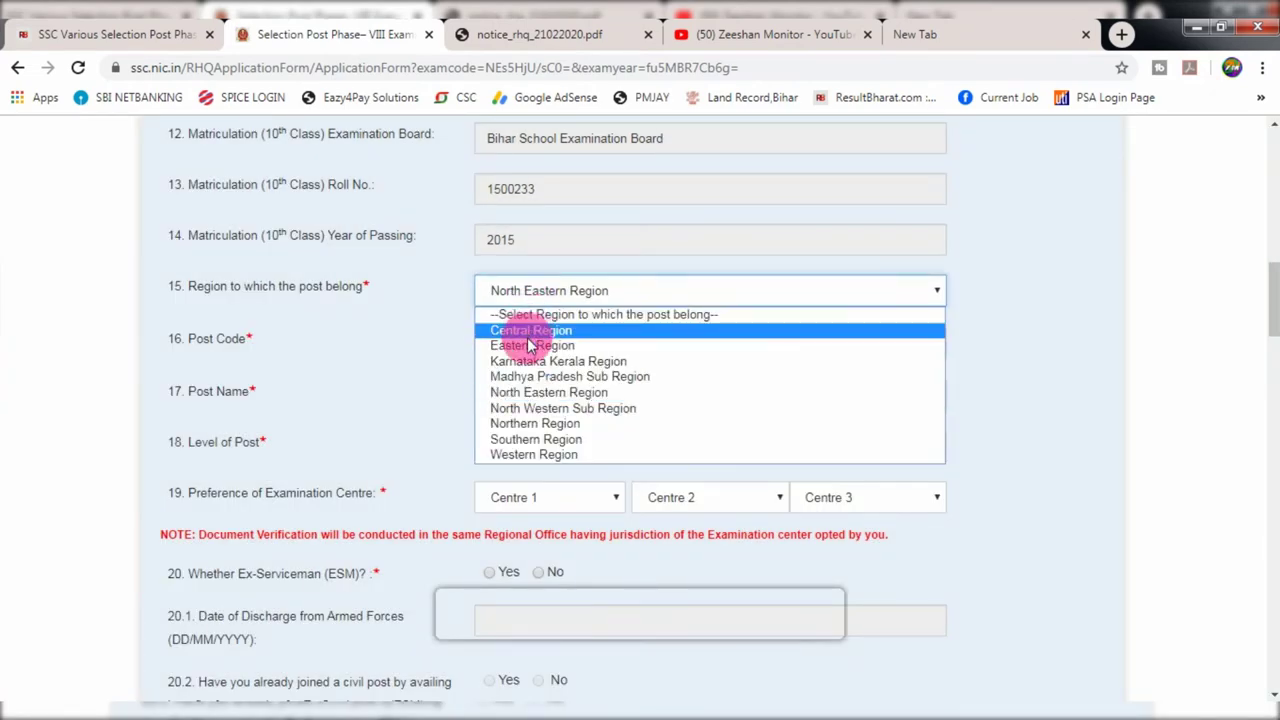
{"action": "left_click", "coordinate": [473, 336]}
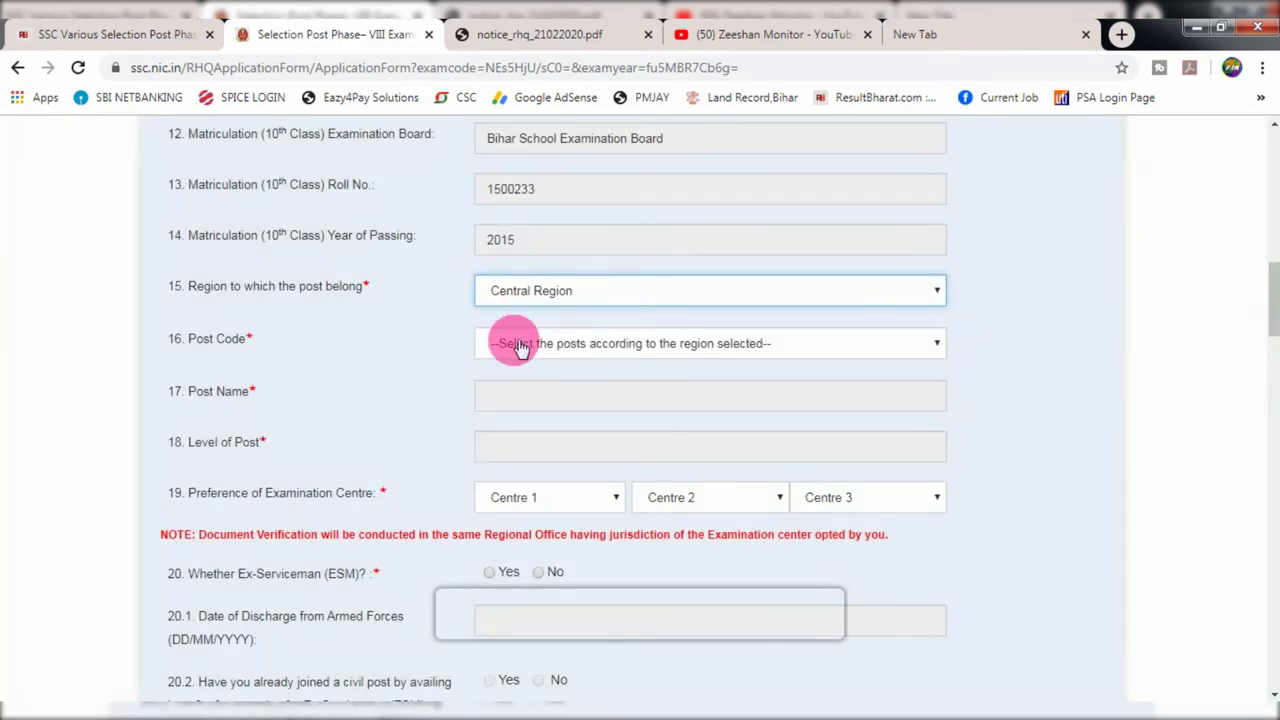
{"action": "left_click", "coordinate": [519, 346]}
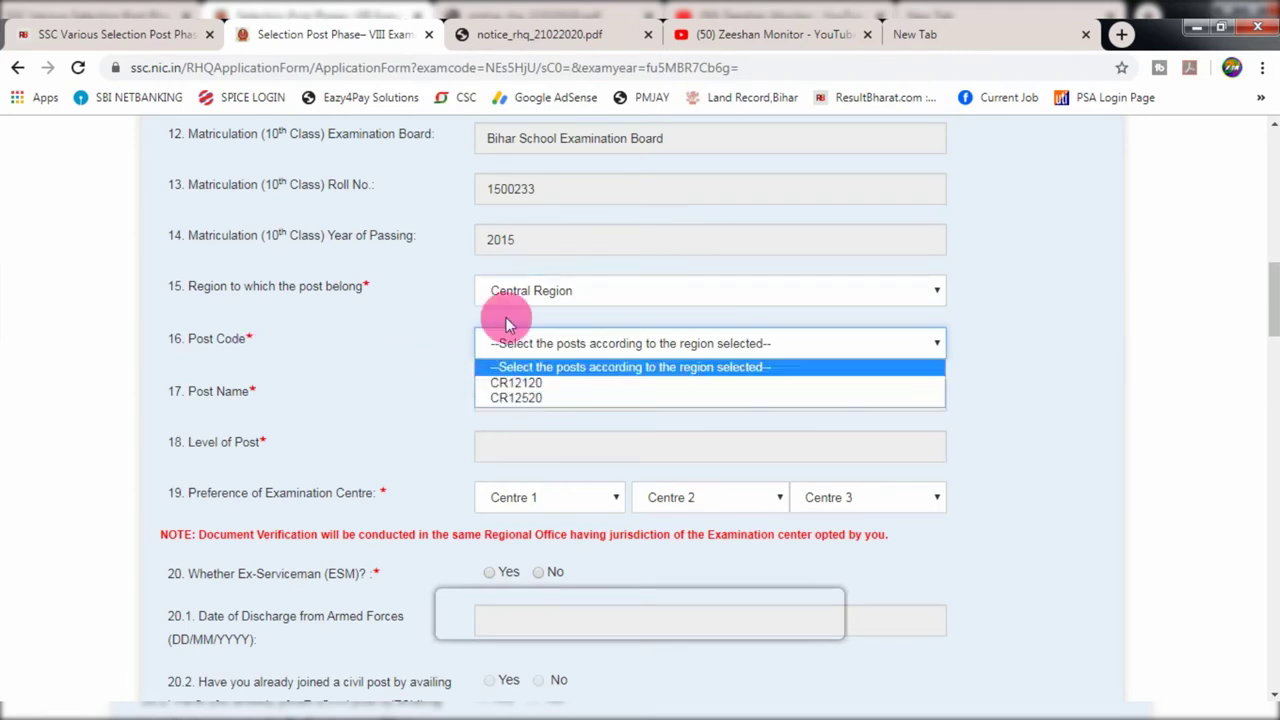
{"action": "left_click", "coordinate": [520, 36]}
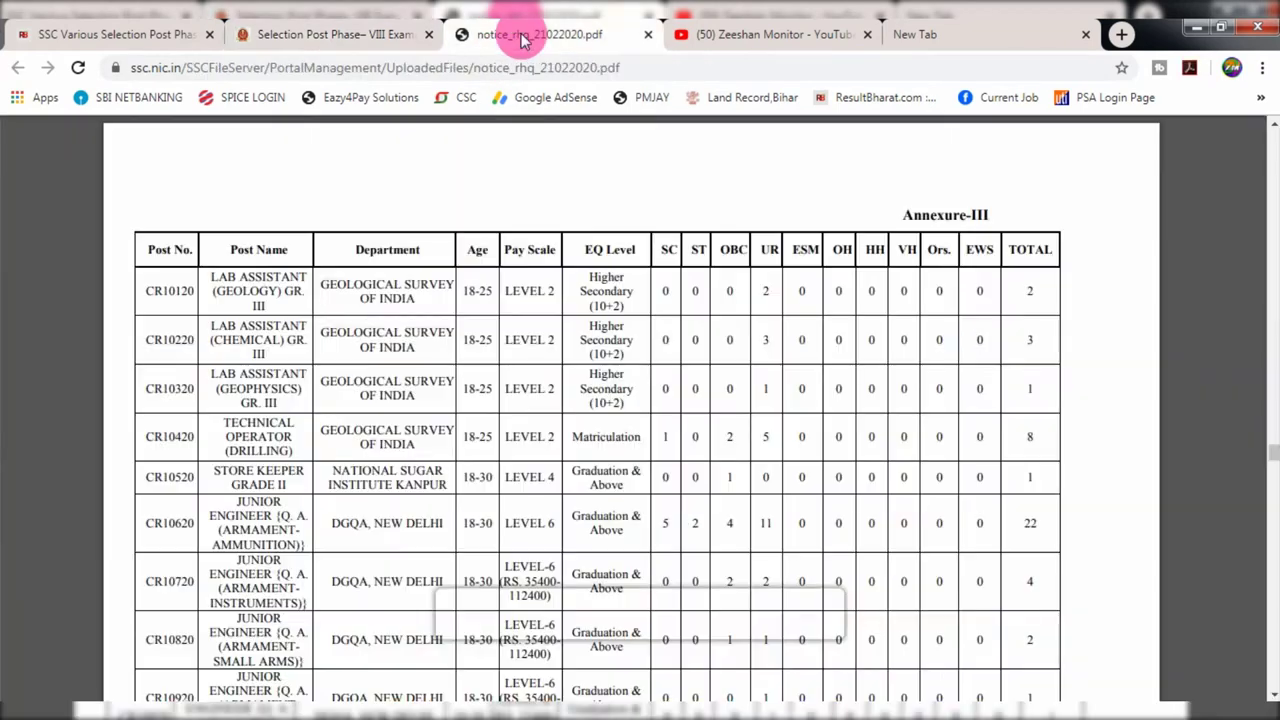
Highlight post CR10120 (GEOLOGY) in the Annexure-III table, then return to the form's Post Code list
{"action": "left_click_drag", "start_coordinate": [257, 303], "coordinate": [195, 300]}
{"action": "left_click", "coordinate": [235, 292]}
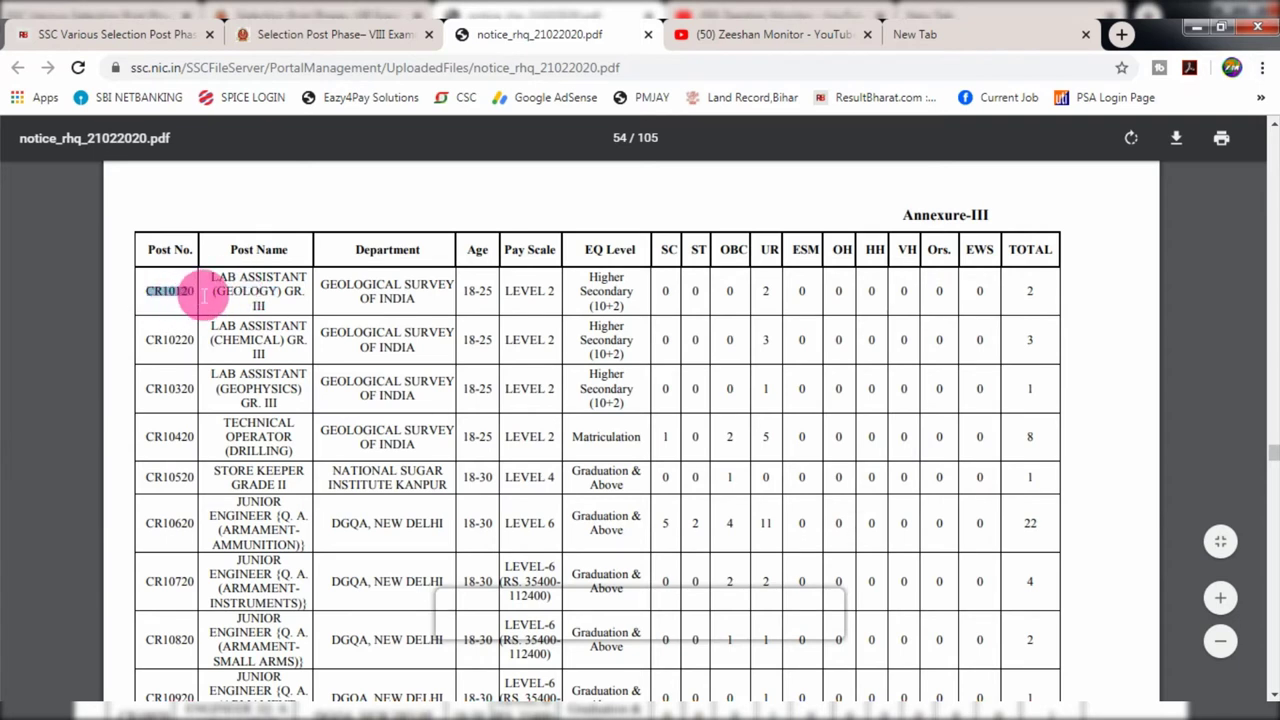
{"action": "left_click", "coordinate": [177, 296]}
{"action": "left_click_drag", "start_coordinate": [235, 291], "coordinate": [281, 290]}
{"action": "left_click_drag", "start_coordinate": [200, 295], "coordinate": [153, 303]}
{"action": "key", "text": "ctrl+shift+Tab"}
{"action": "left_click", "coordinate": [510, 343]}
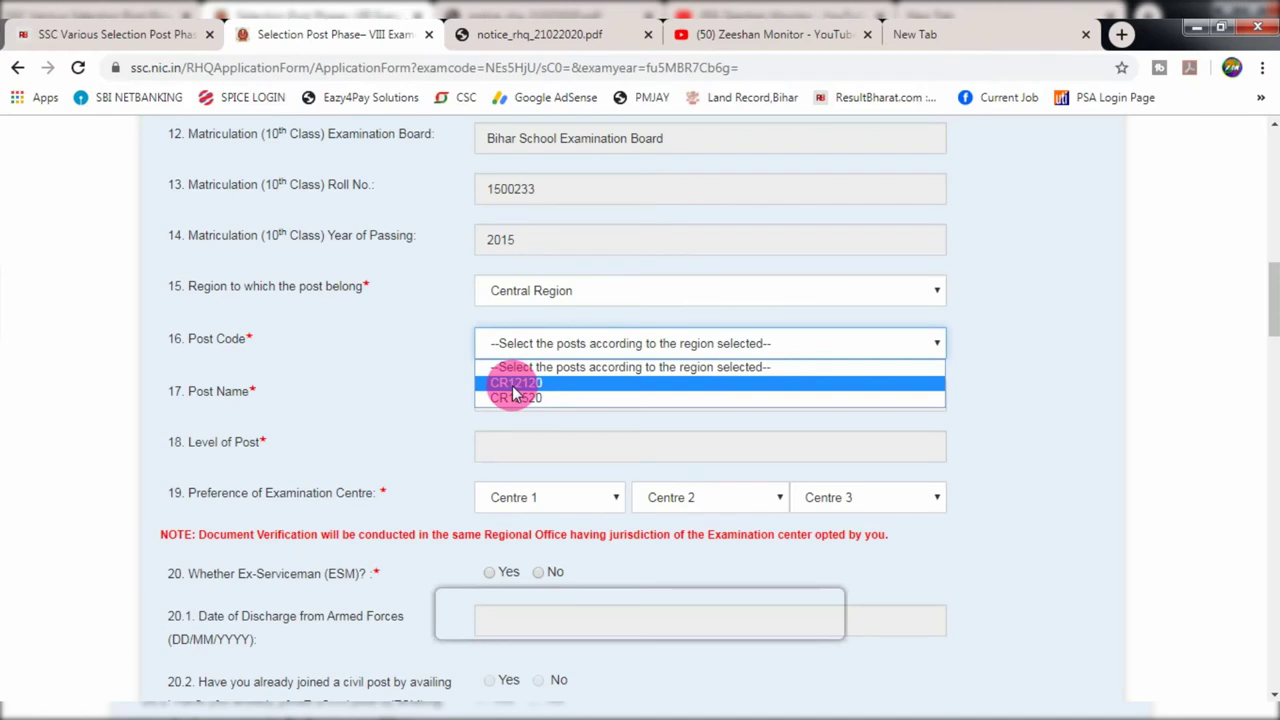
{"action": "key", "text": "ctrl+Tab"}
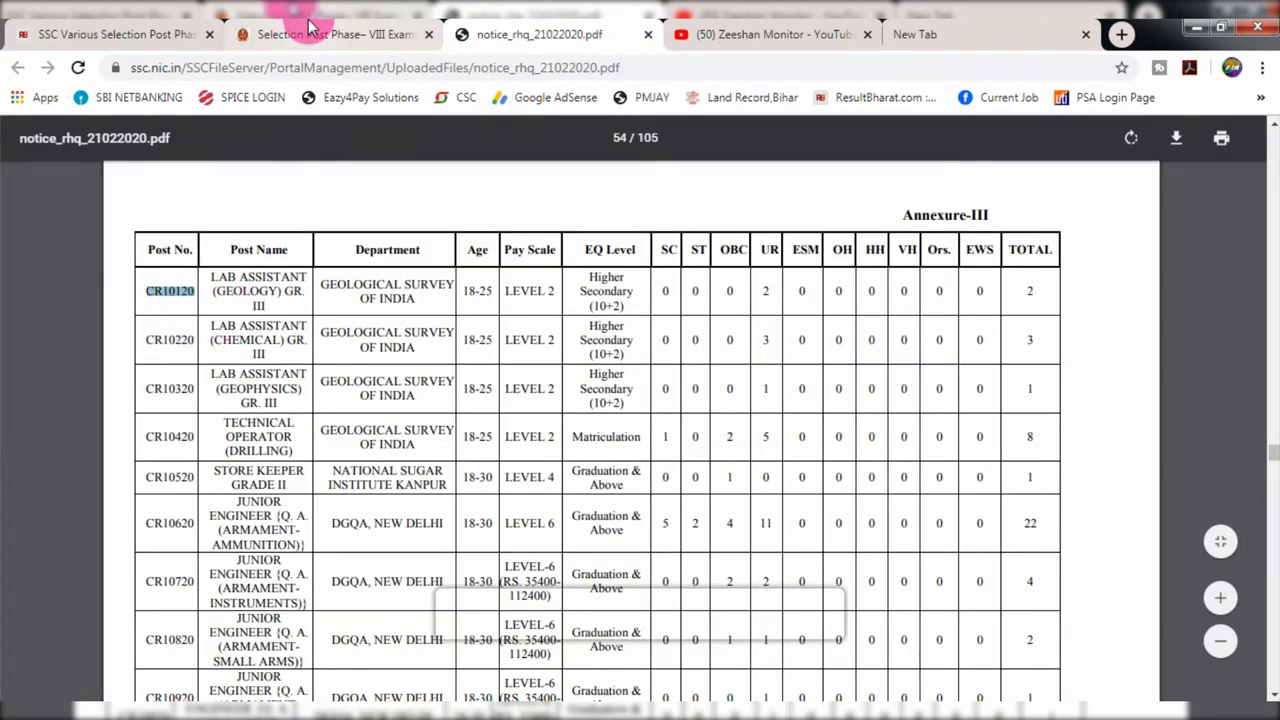
{"action": "key", "text": "ctrl+shift+Tab"}
{"action": "left_click", "coordinate": [527, 345]}
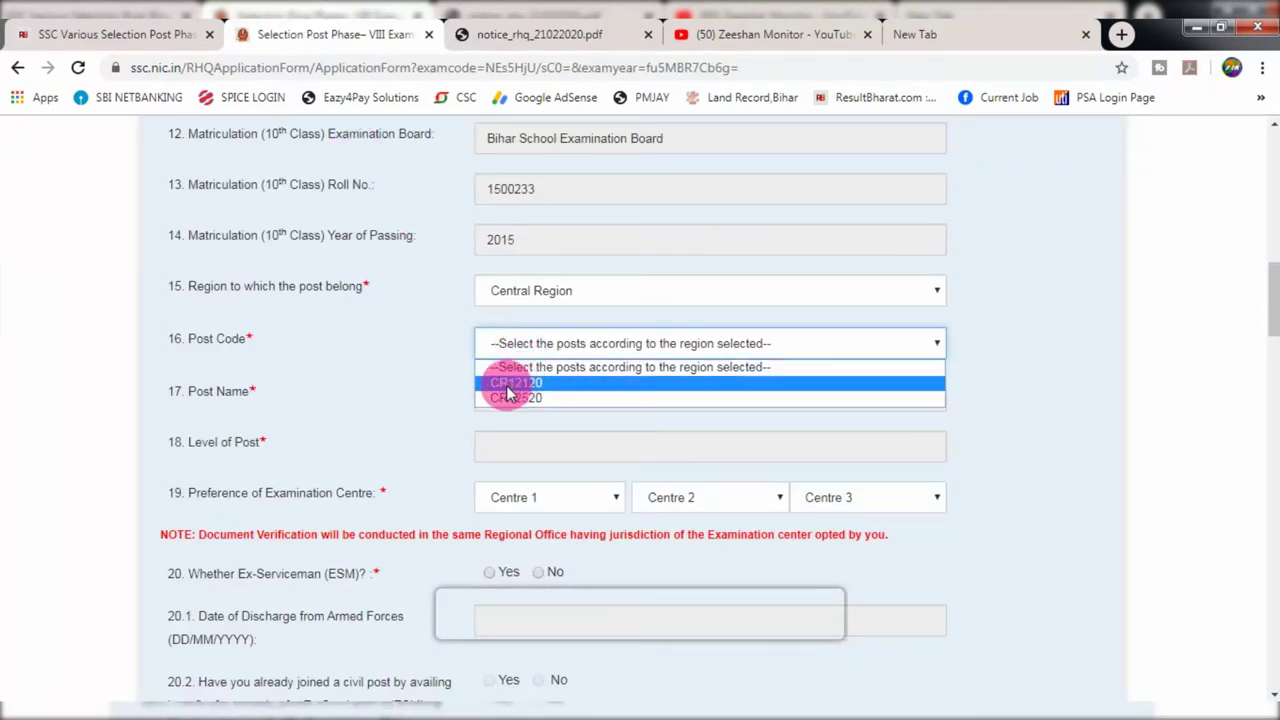
Pick CR12120, then switch the post code to CR12520 for GIRLS CADET INSTRUCTOR
{"action": "left_click", "coordinate": [512, 385]}
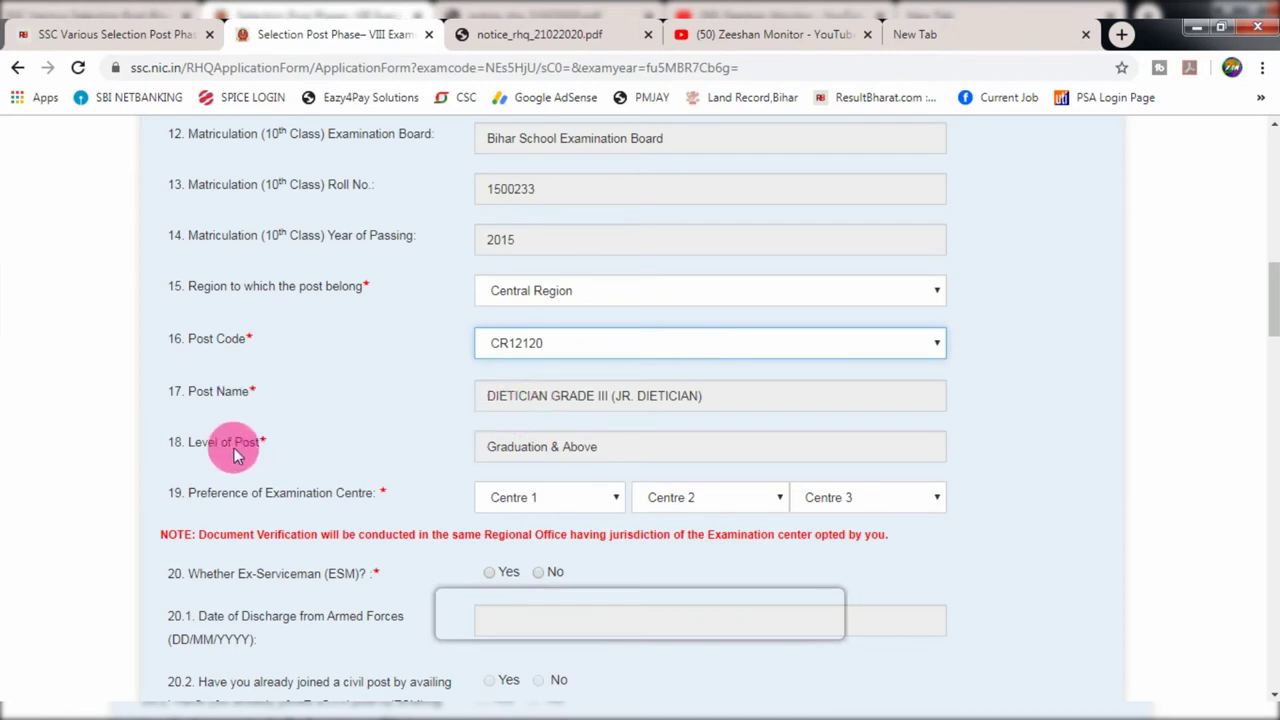
{"action": "left_click", "coordinate": [514, 343]}
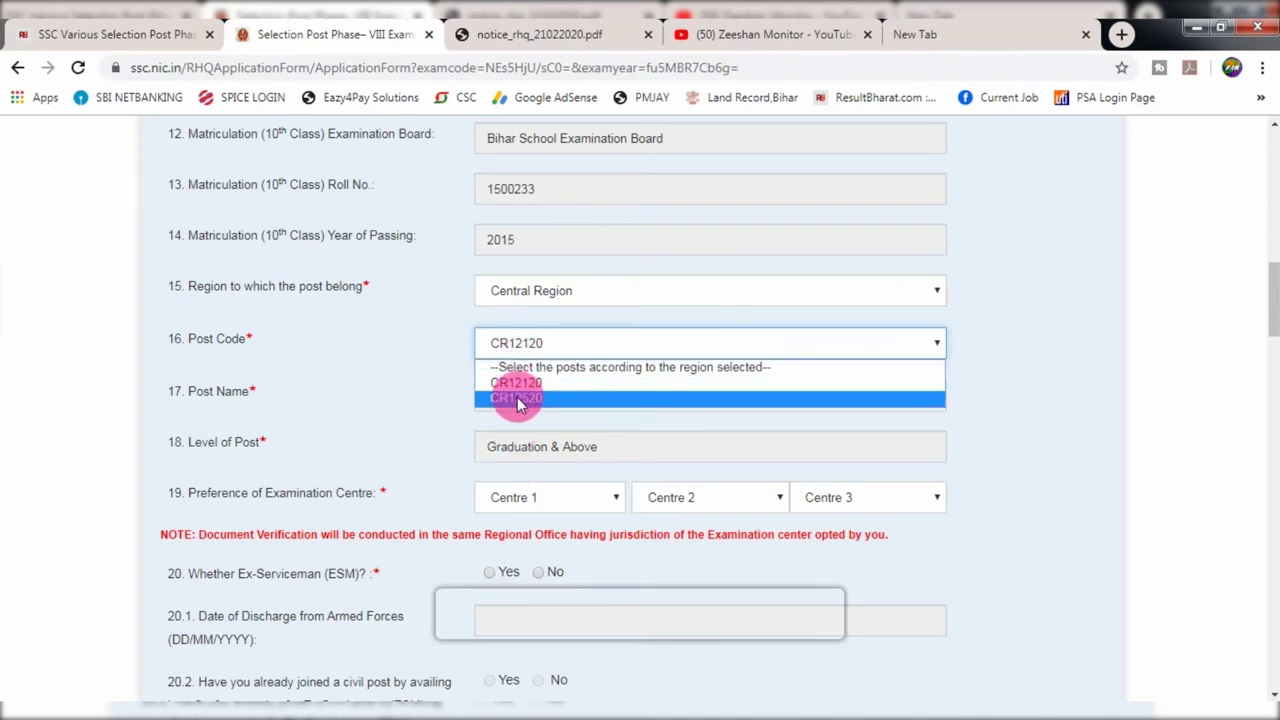
{"action": "left_click", "coordinate": [517, 400]}
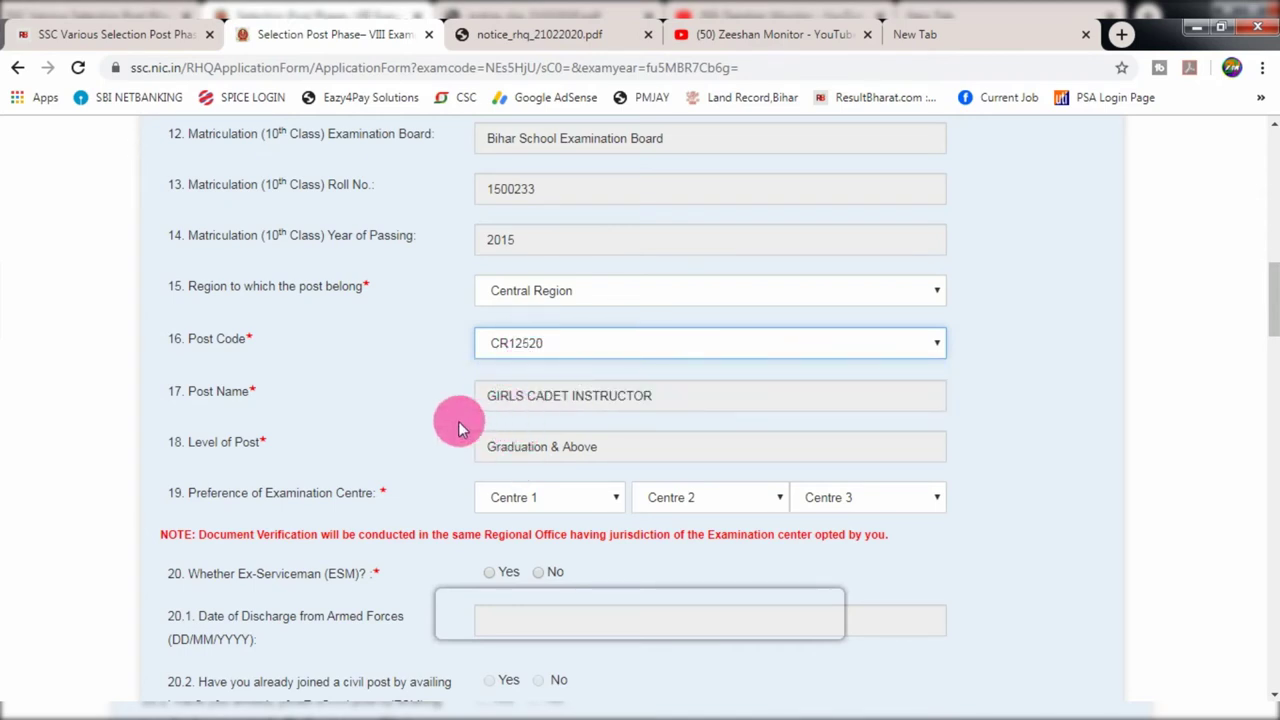
{"action": "left_click", "coordinate": [524, 449]}
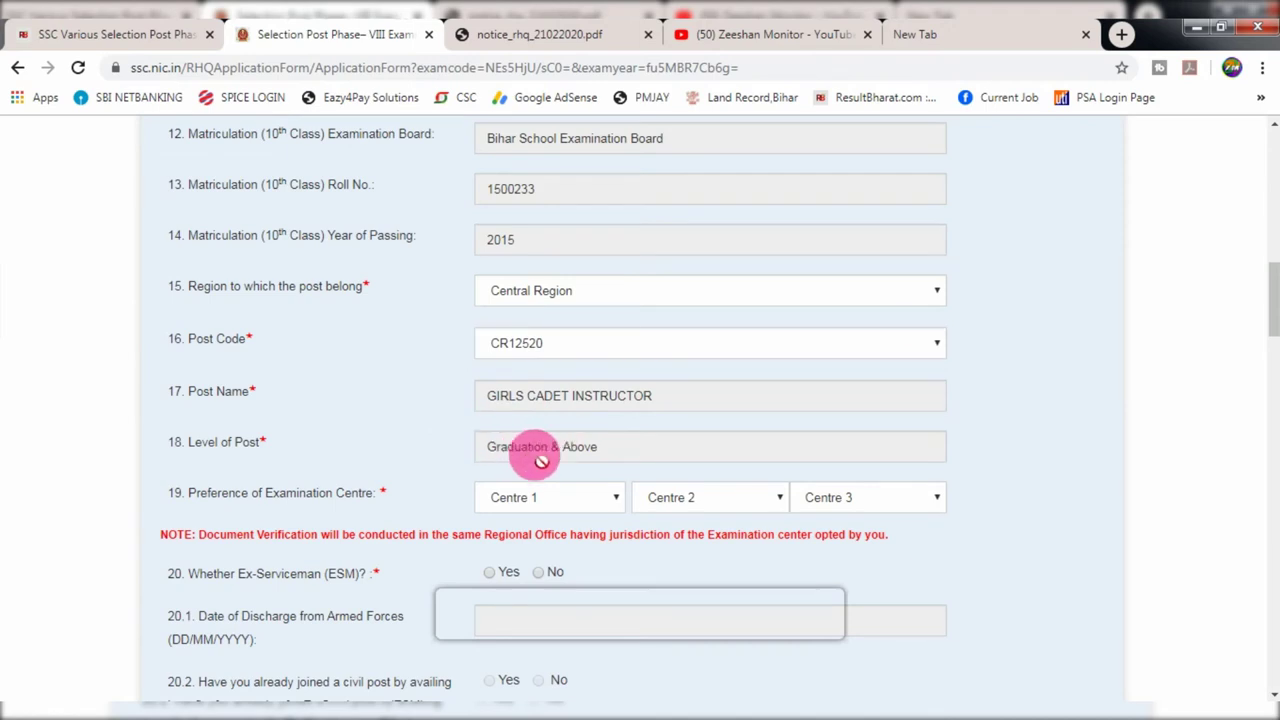
{"action": "scroll", "coordinate": [541, 461], "scroll_direction": "down", "scroll_amount": 1}
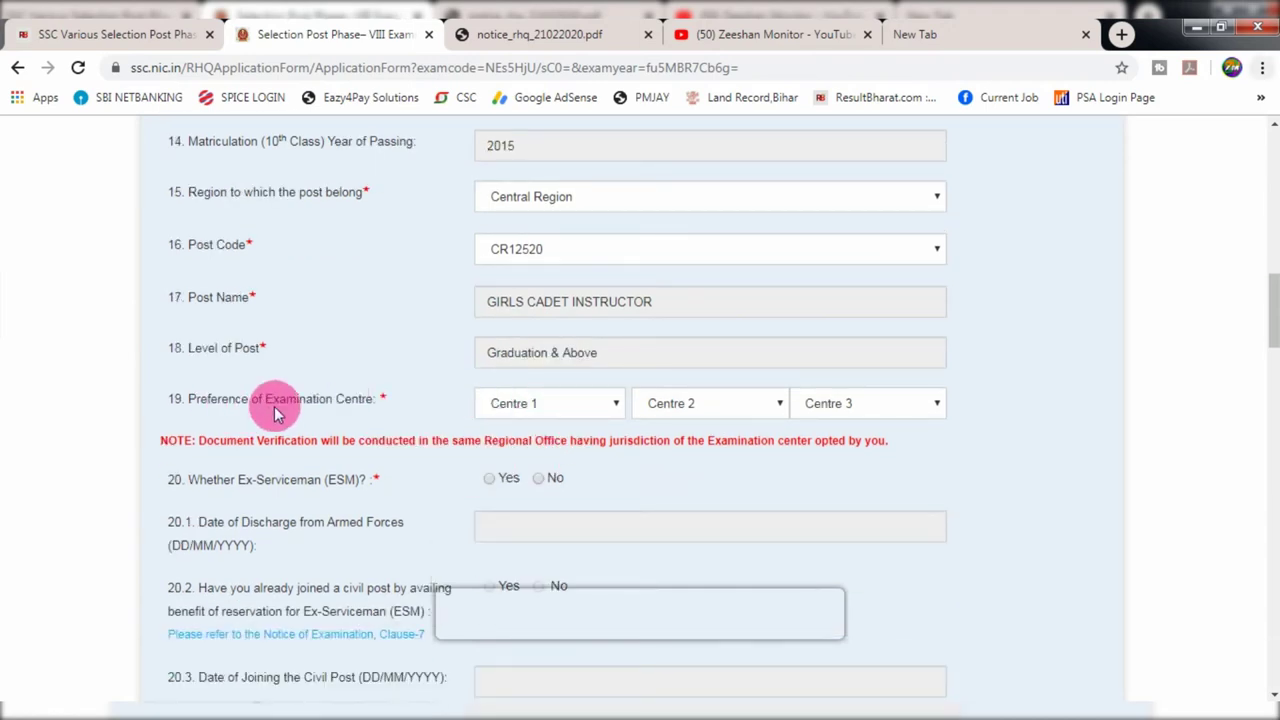
Choose ER-Siliguri(4415), ER-Cuttack(4605) and ER-Hooghly(4418) as centre preferences 1, 2 and 3
{"action": "left_click", "coordinate": [610, 408]}
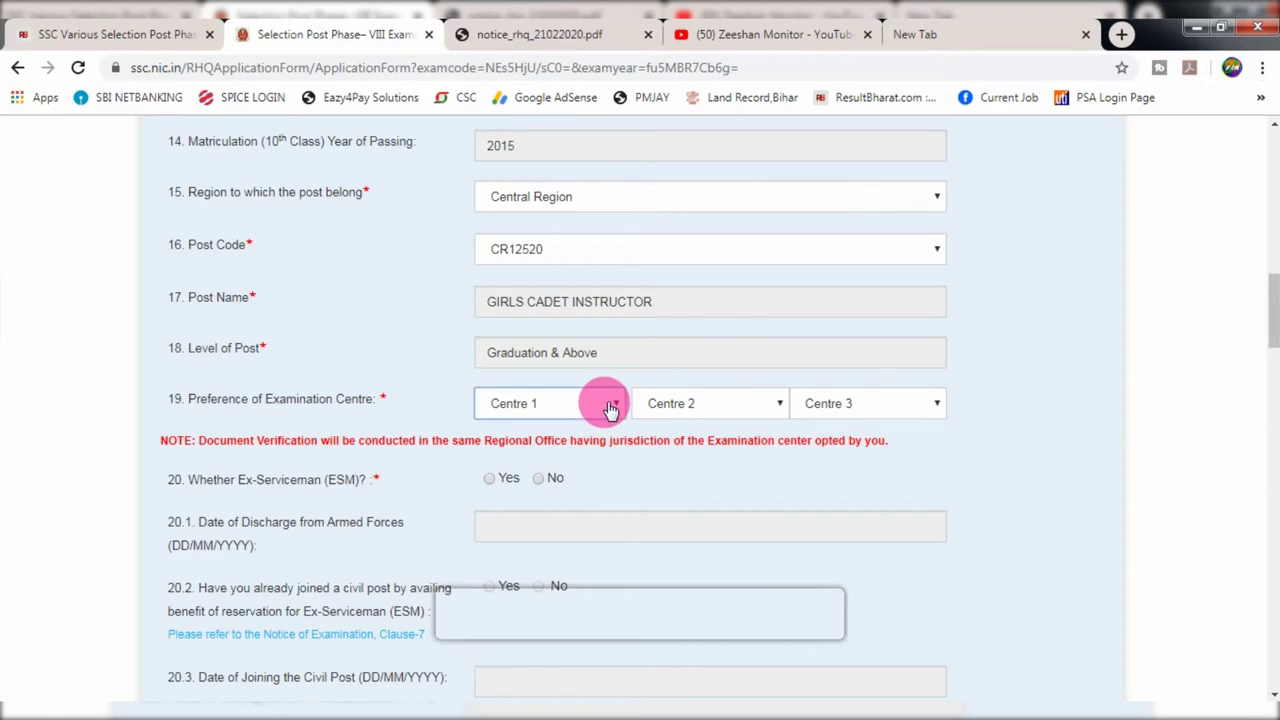
{"action": "scroll", "coordinate": [608, 330], "scroll_direction": "down", "scroll_amount": 1}
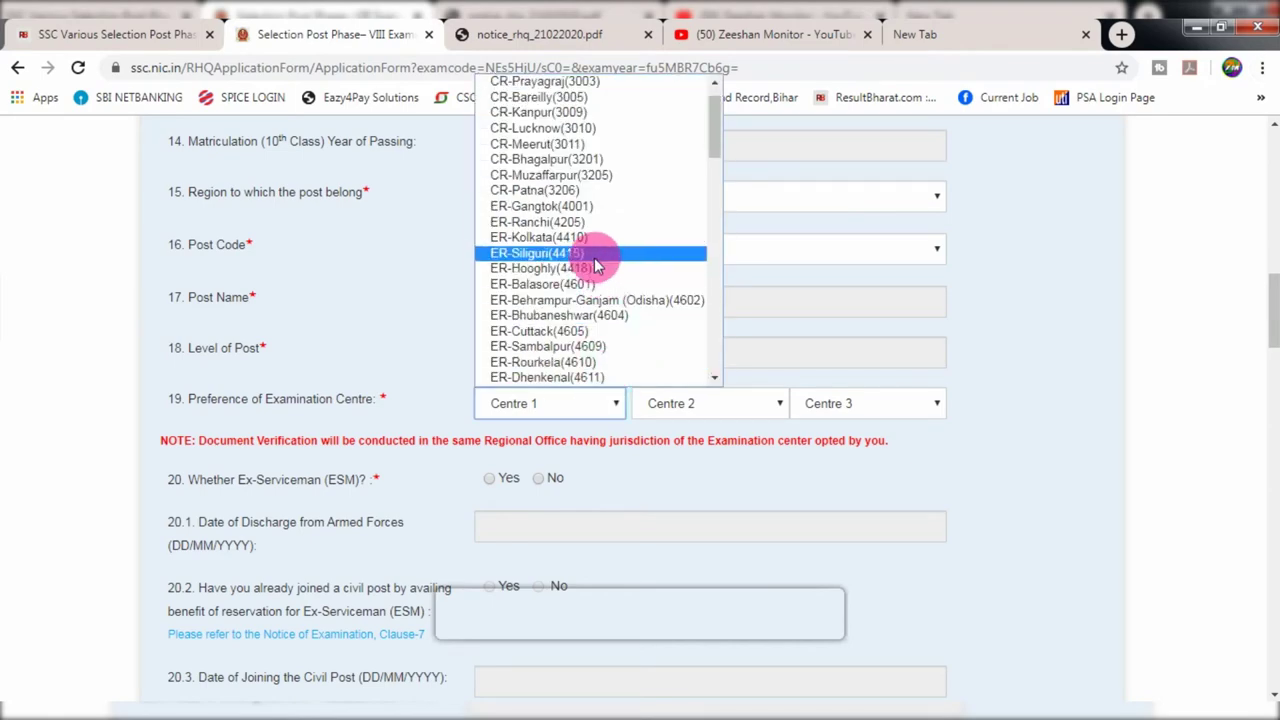
{"action": "left_click", "coordinate": [692, 403]}
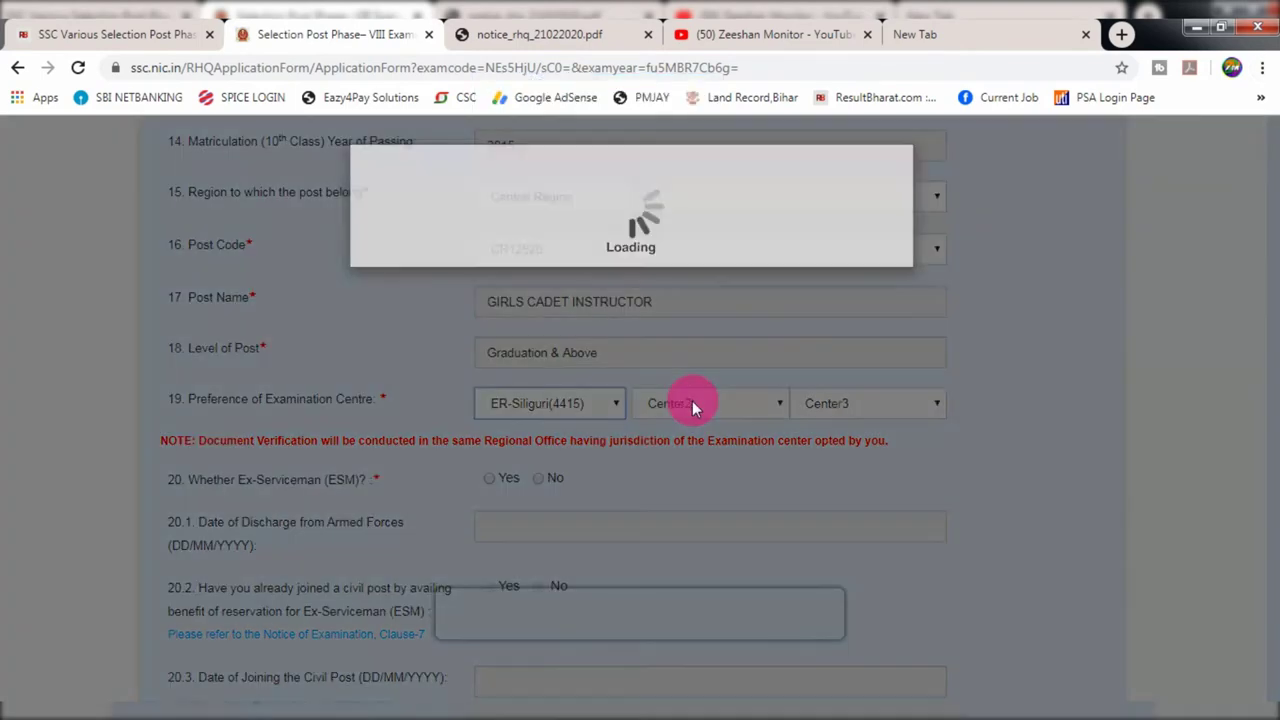
{"action": "left_click", "coordinate": [691, 407]}
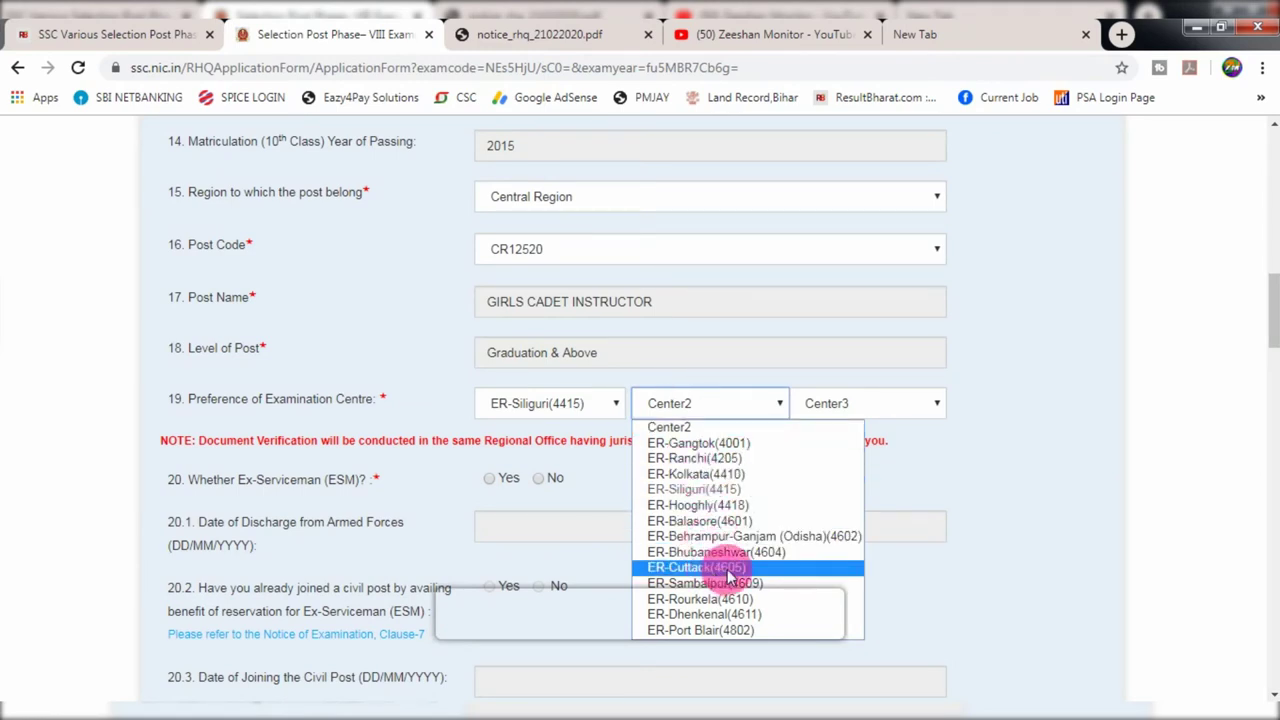
{"action": "left_click", "coordinate": [857, 404]}
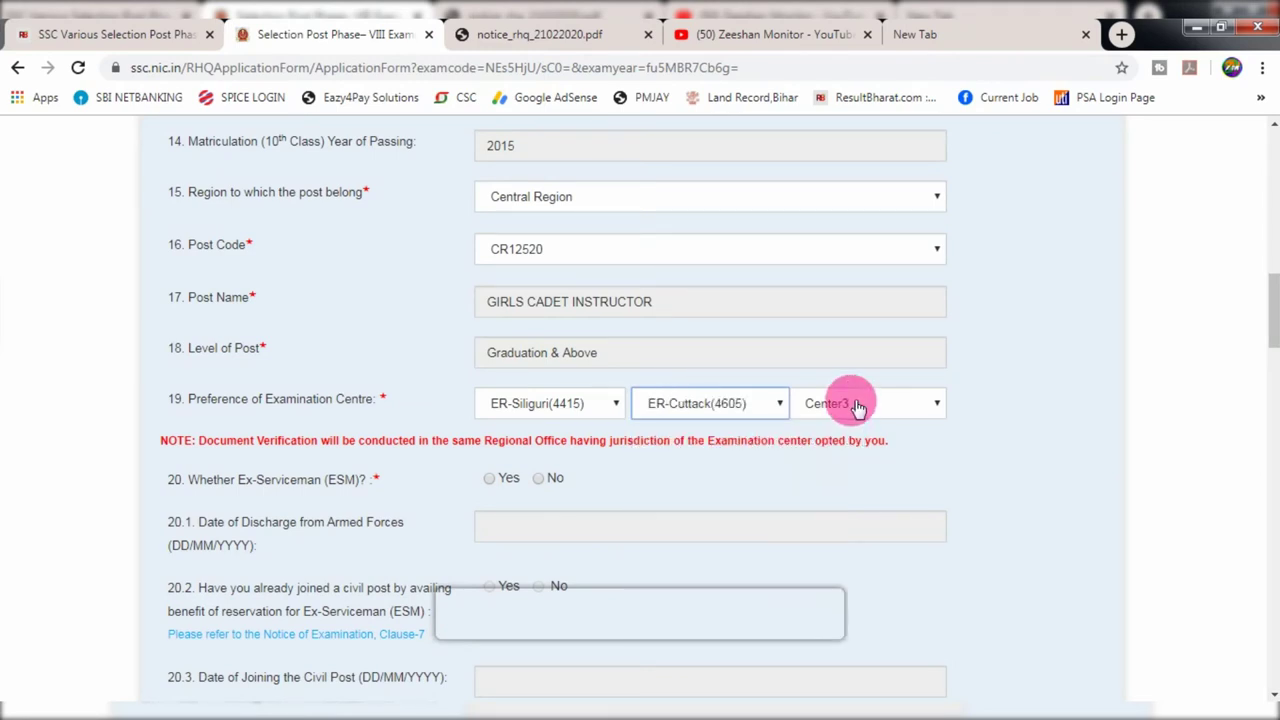
{"action": "left_click", "coordinate": [852, 405]}
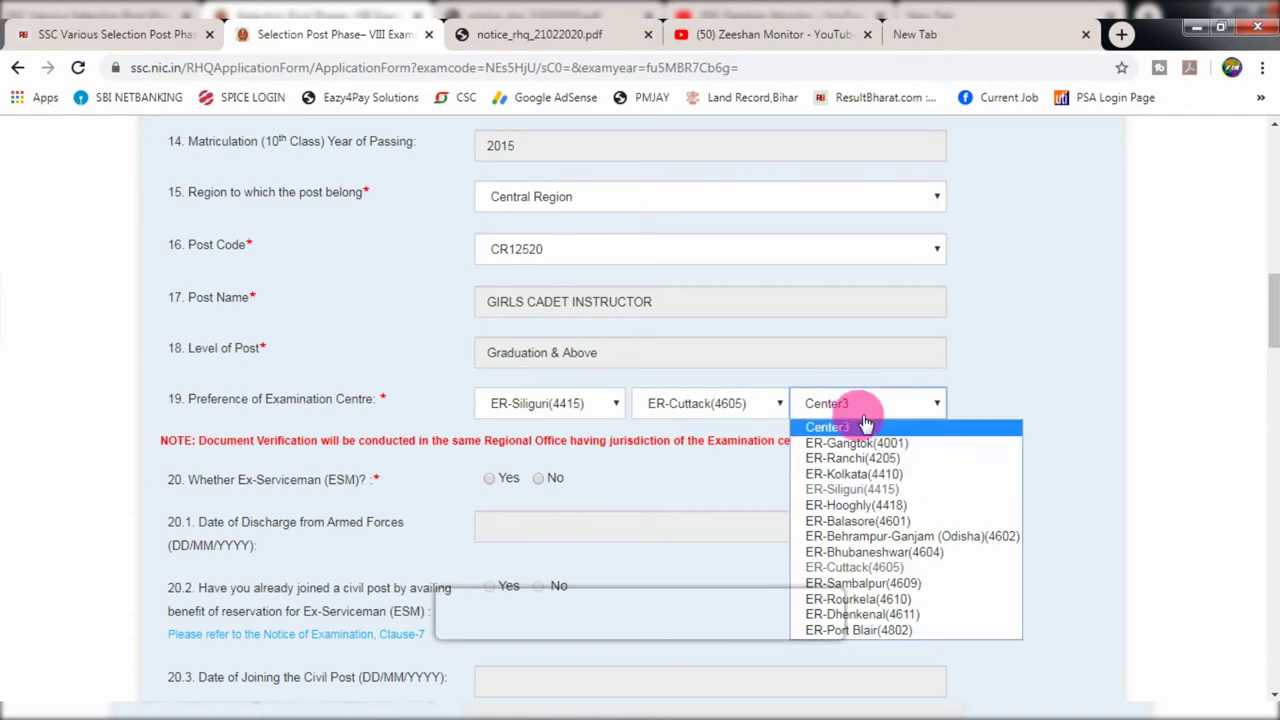
{"action": "left_click", "coordinate": [857, 508]}
{"action": "scroll", "coordinate": [800, 506], "scroll_direction": "down", "scroll_amount": 2}
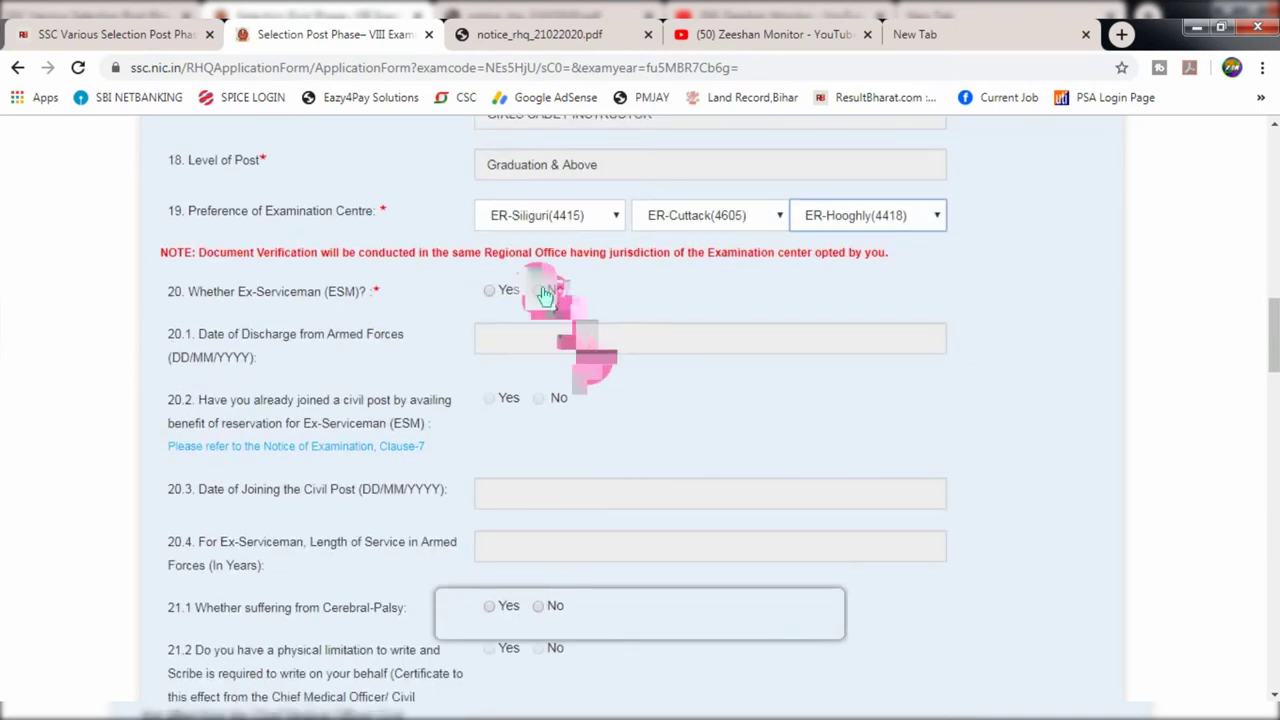
Answer No to item 20 (ex-serviceman), 21.2 (writing scribe) and 24 (age relaxation)
{"action": "left_click", "coordinate": [540, 291]}
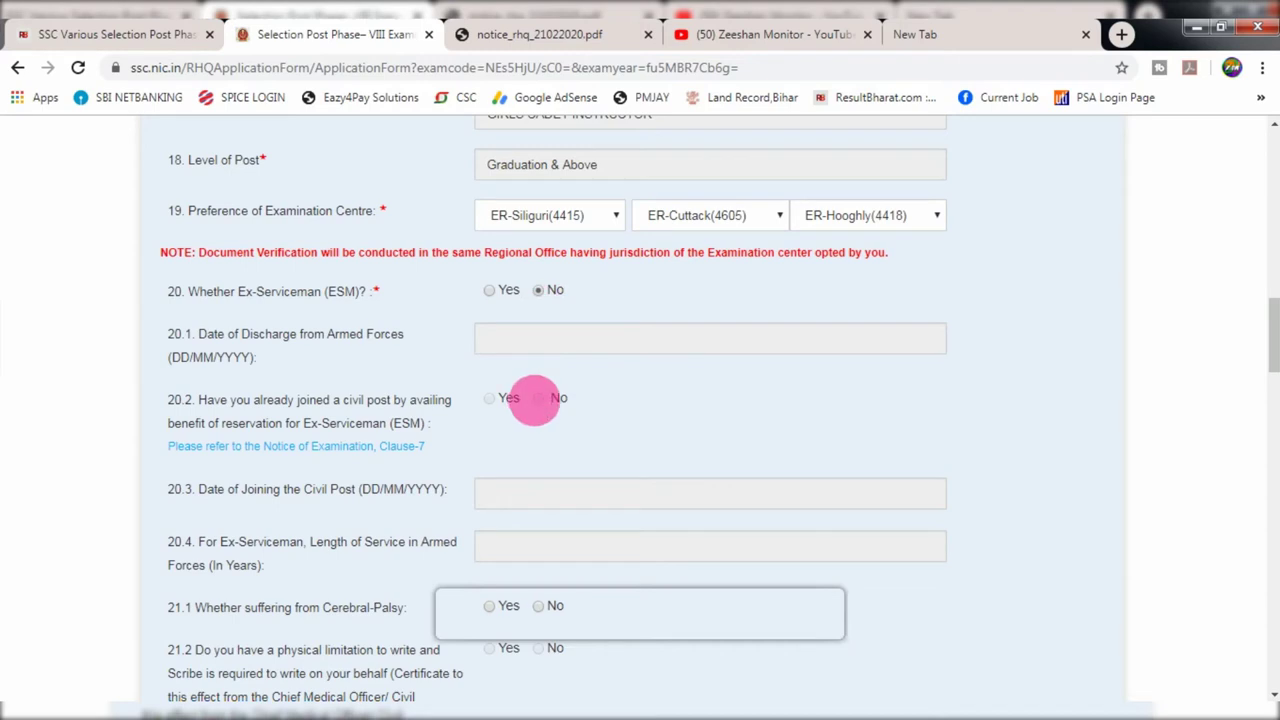
{"action": "scroll", "coordinate": [540, 399], "scroll_direction": "down", "scroll_amount": 2}
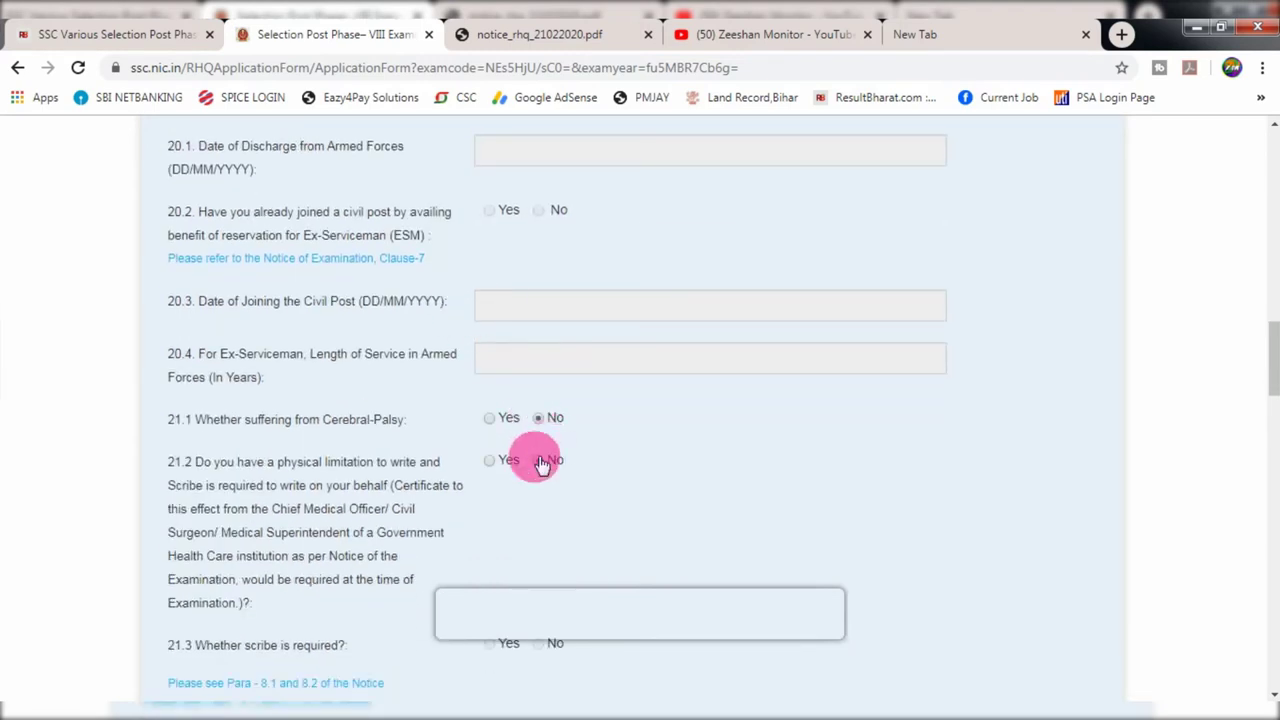
{"action": "left_click", "coordinate": [540, 459]}
{"action": "scroll", "coordinate": [557, 425], "scroll_direction": "down", "scroll_amount": 2}
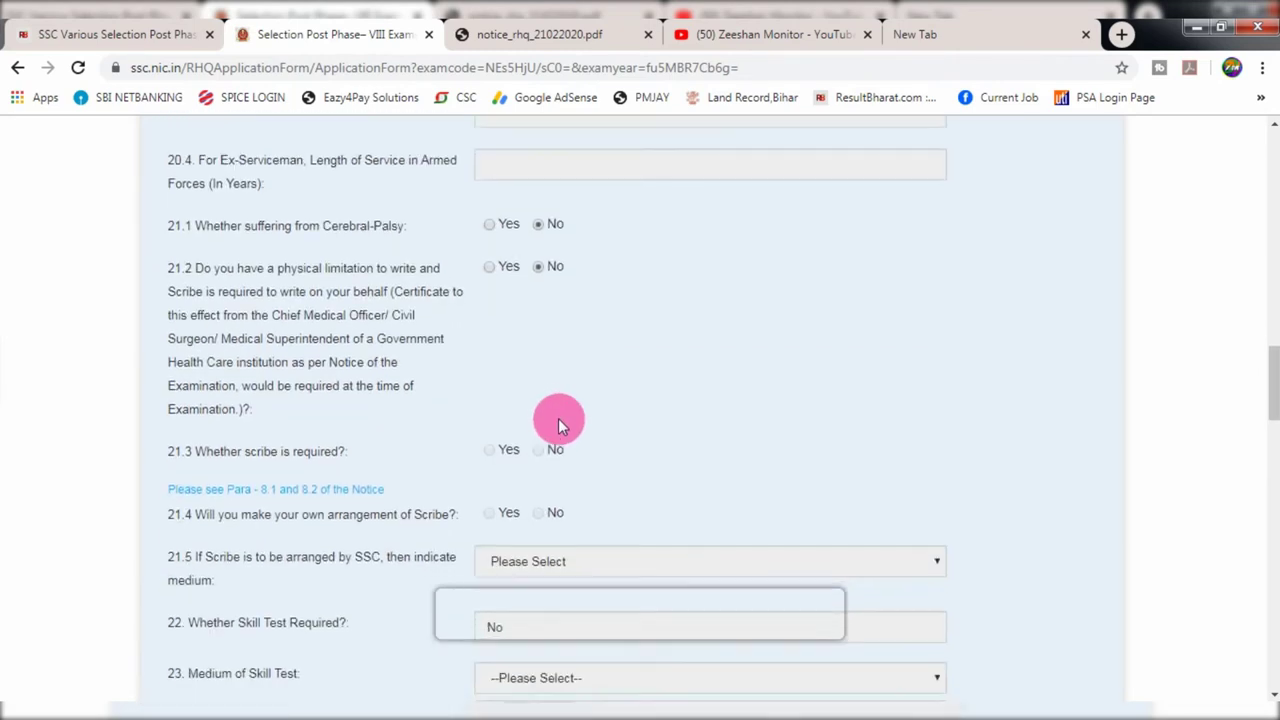
{"action": "scroll", "coordinate": [555, 410], "scroll_direction": "down", "scroll_amount": 1}
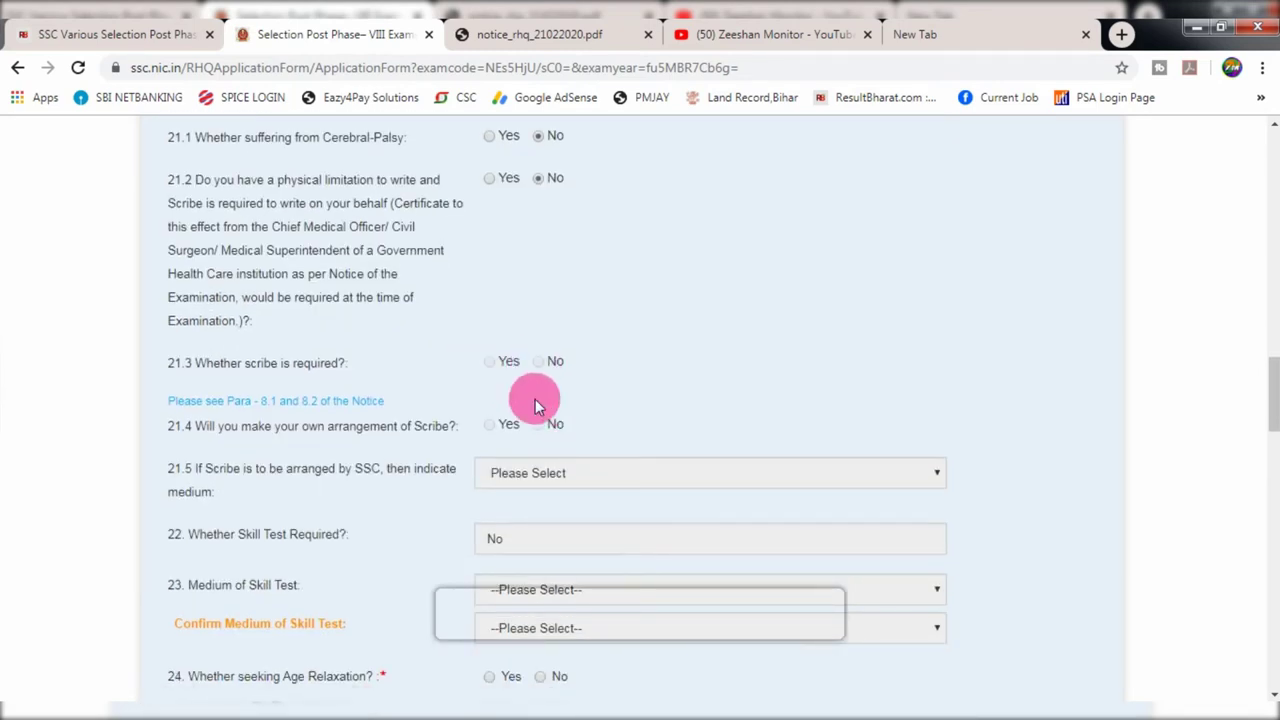
{"action": "scroll", "coordinate": [533, 403], "scroll_direction": "down", "scroll_amount": 1}
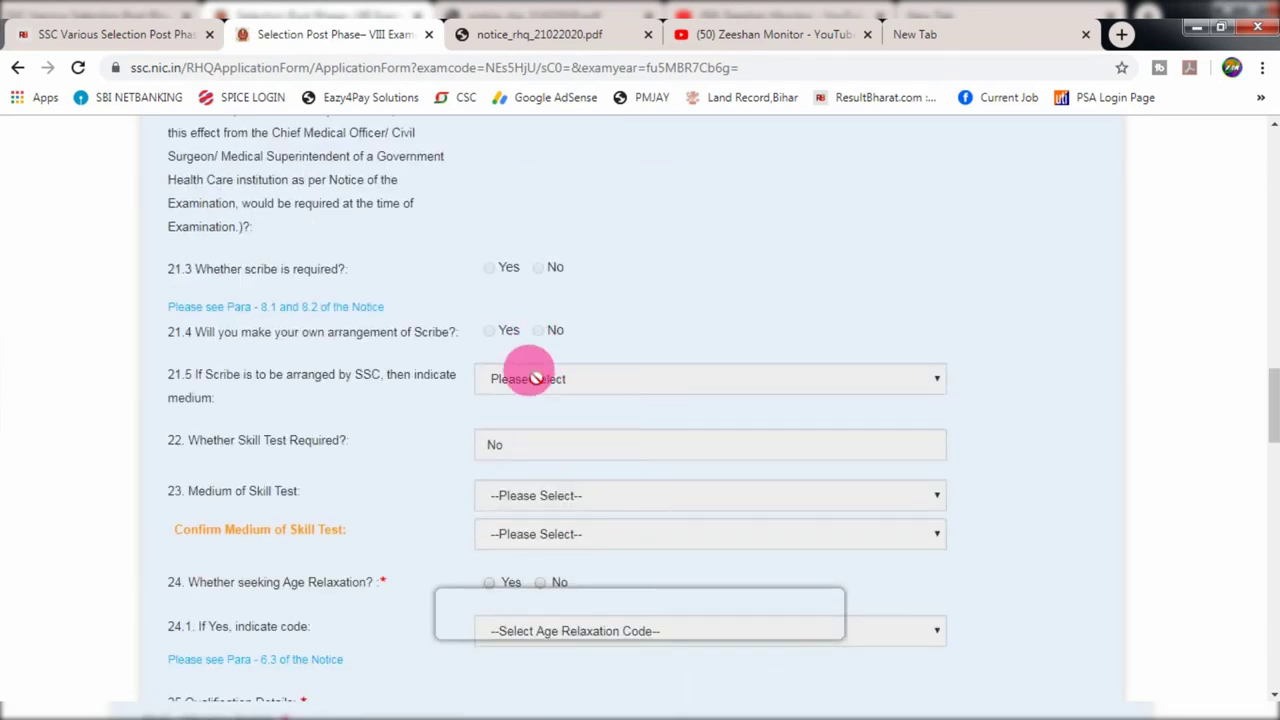
{"action": "scroll", "coordinate": [536, 386], "scroll_direction": "down", "scroll_amount": 1}
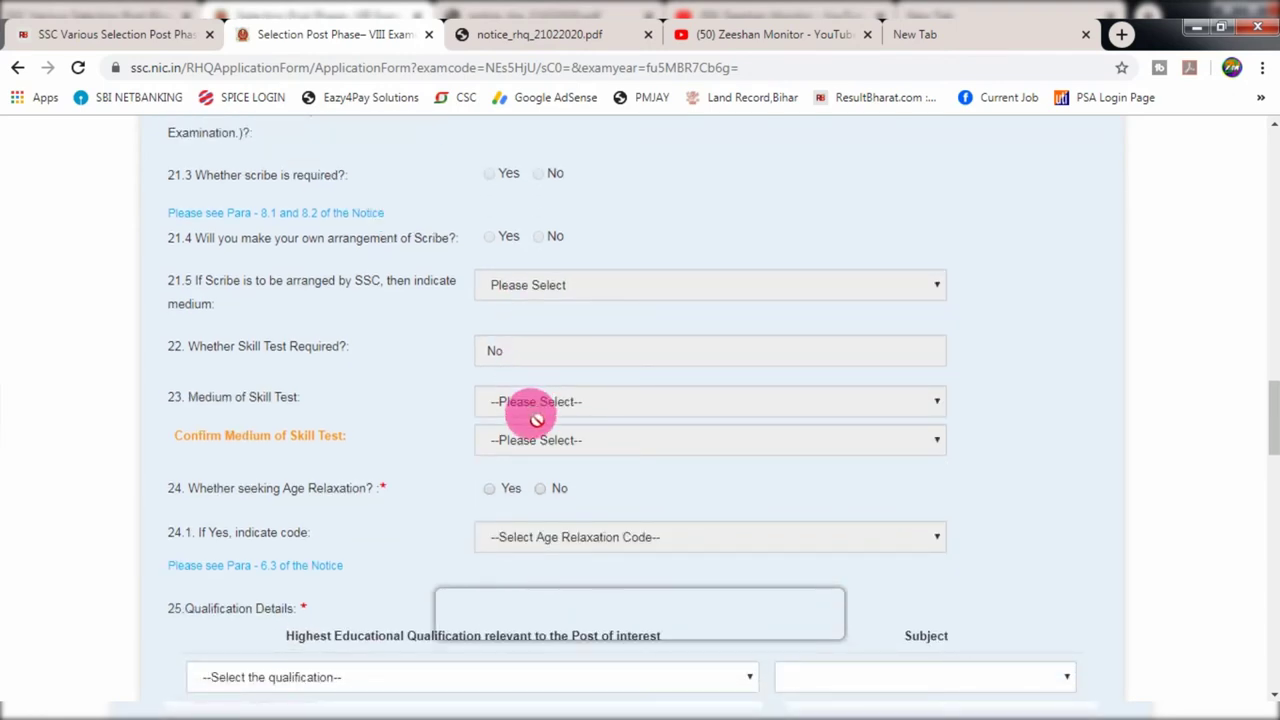
{"action": "left_click", "coordinate": [546, 490]}
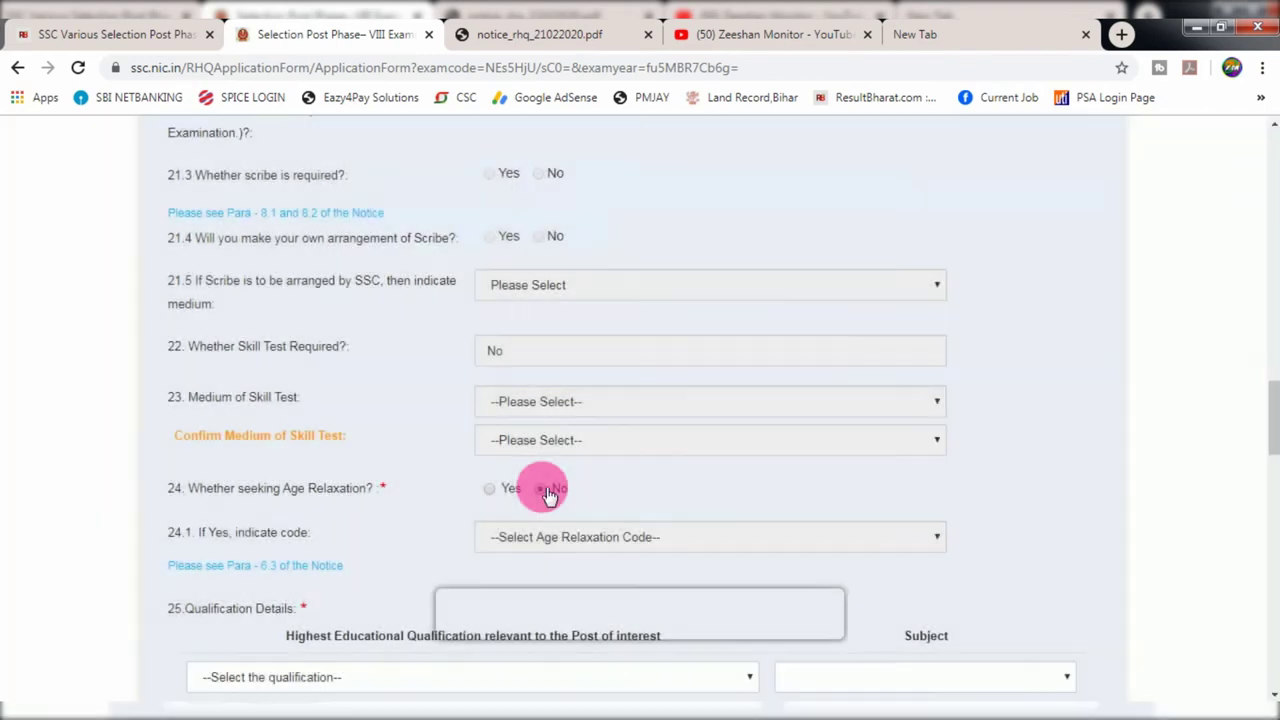
{"action": "scroll", "coordinate": [542, 490], "scroll_direction": "down", "scroll_amount": 2}
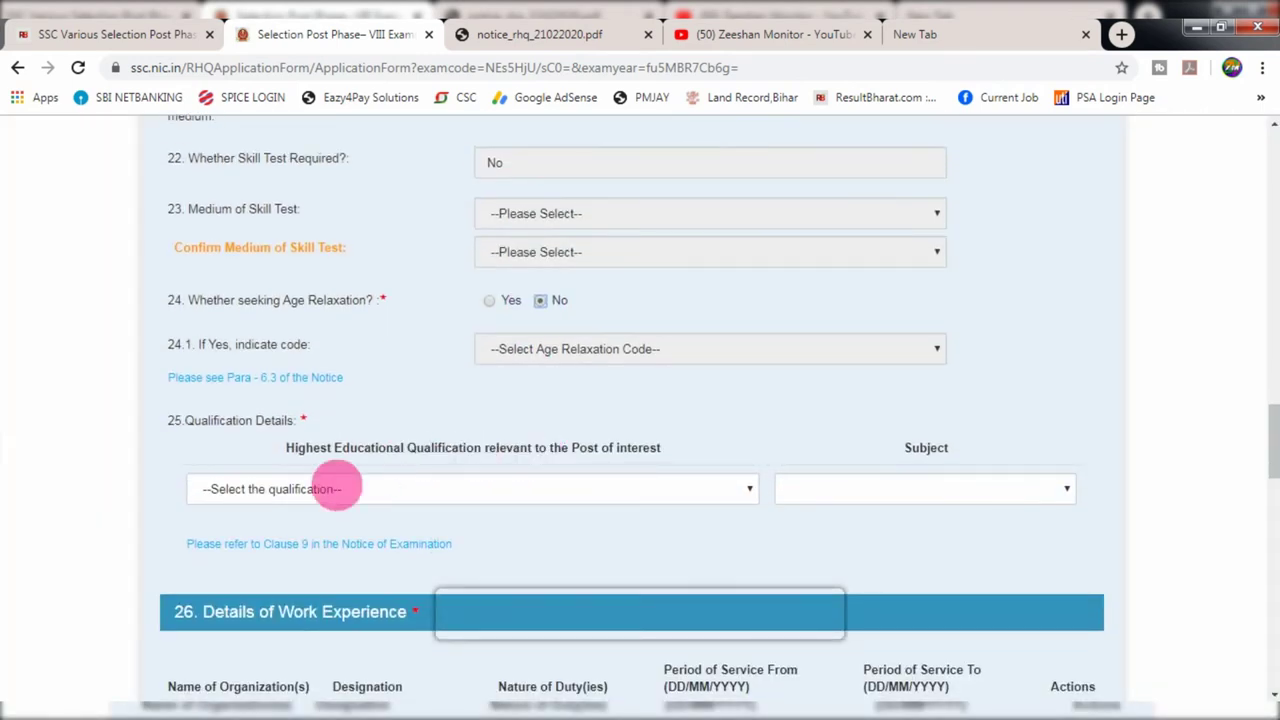
Choose qualification (a), degree with NCC 'C' Certificate, and subject i), degree in any discipline
{"action": "left_click", "coordinate": [271, 489]}
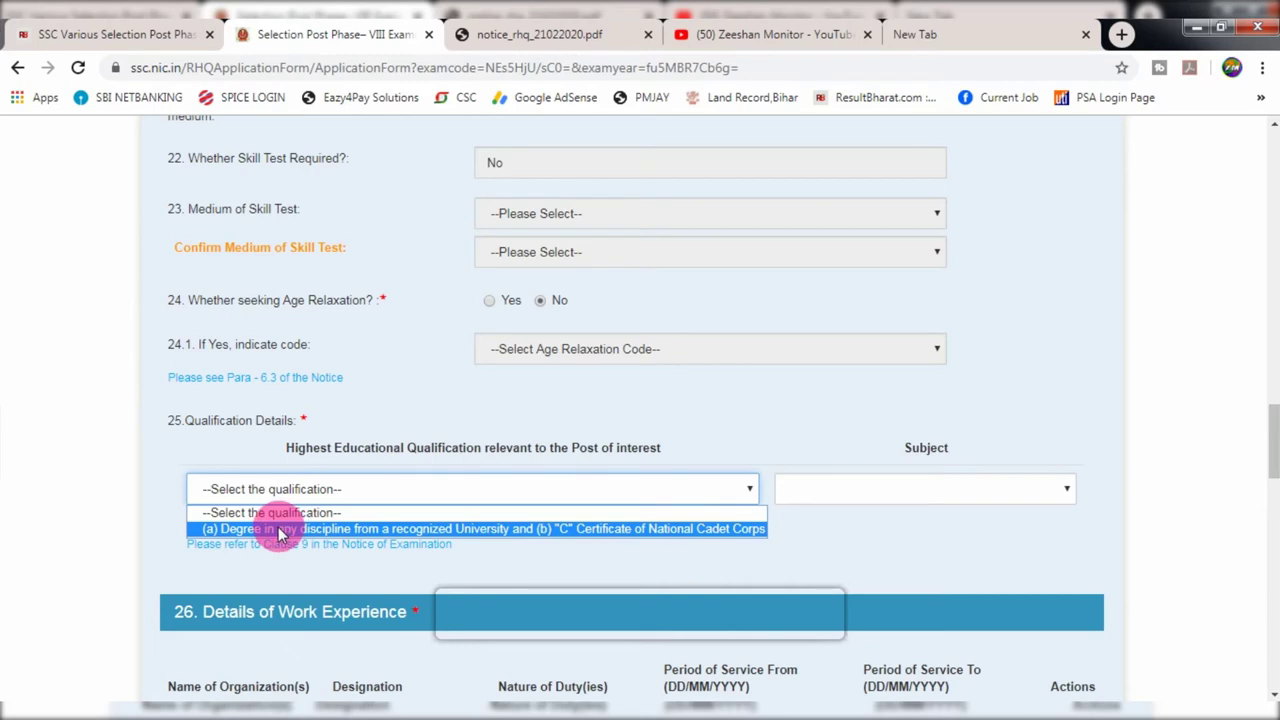
{"action": "left_click", "coordinate": [893, 490]}
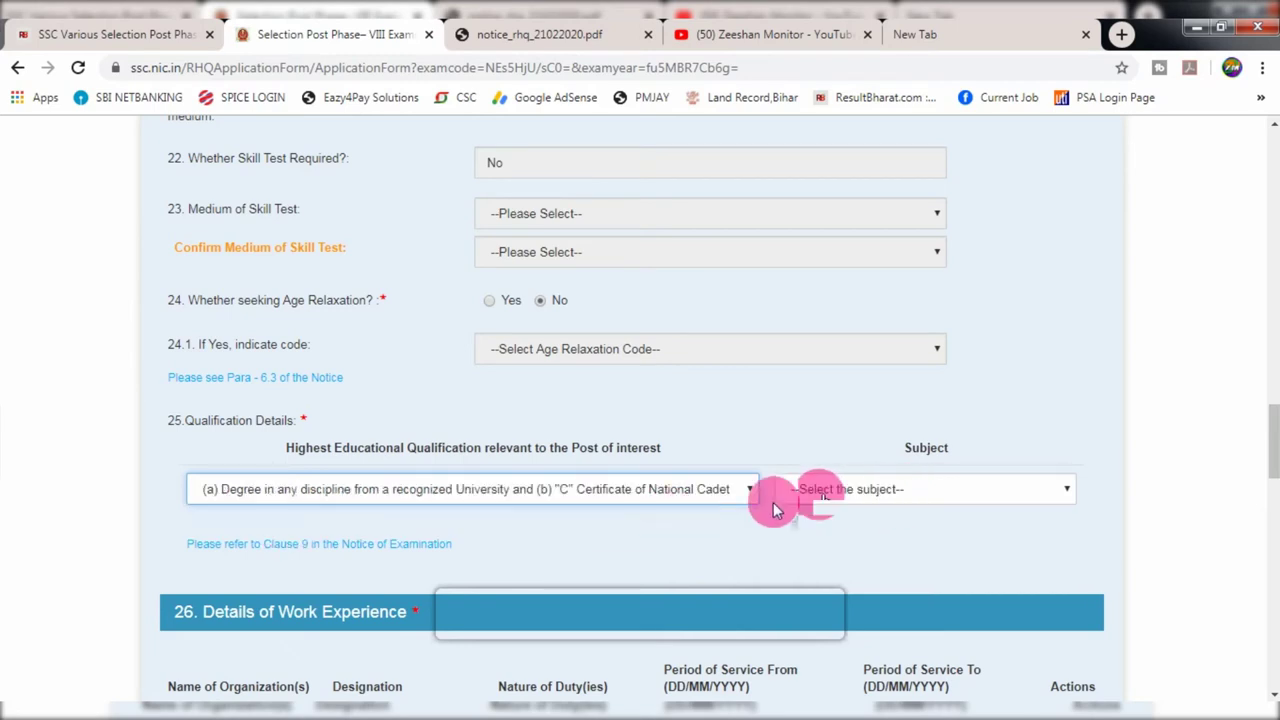
{"action": "left_click", "coordinate": [870, 490]}
{"action": "left_click", "coordinate": [866, 529]}
{"action": "scroll", "coordinate": [847, 505], "scroll_direction": "down", "scroll_amount": 1}
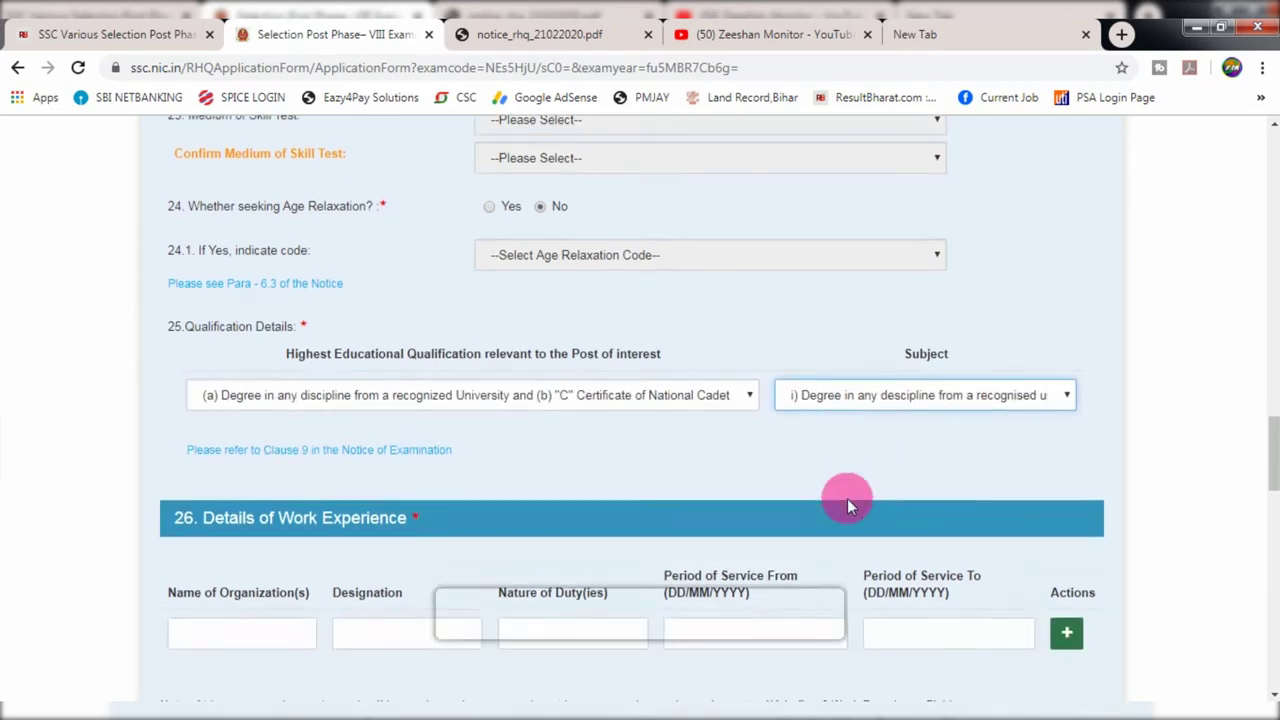
{"action": "scroll", "coordinate": [860, 450], "scroll_direction": "down", "scroll_amount": 2}
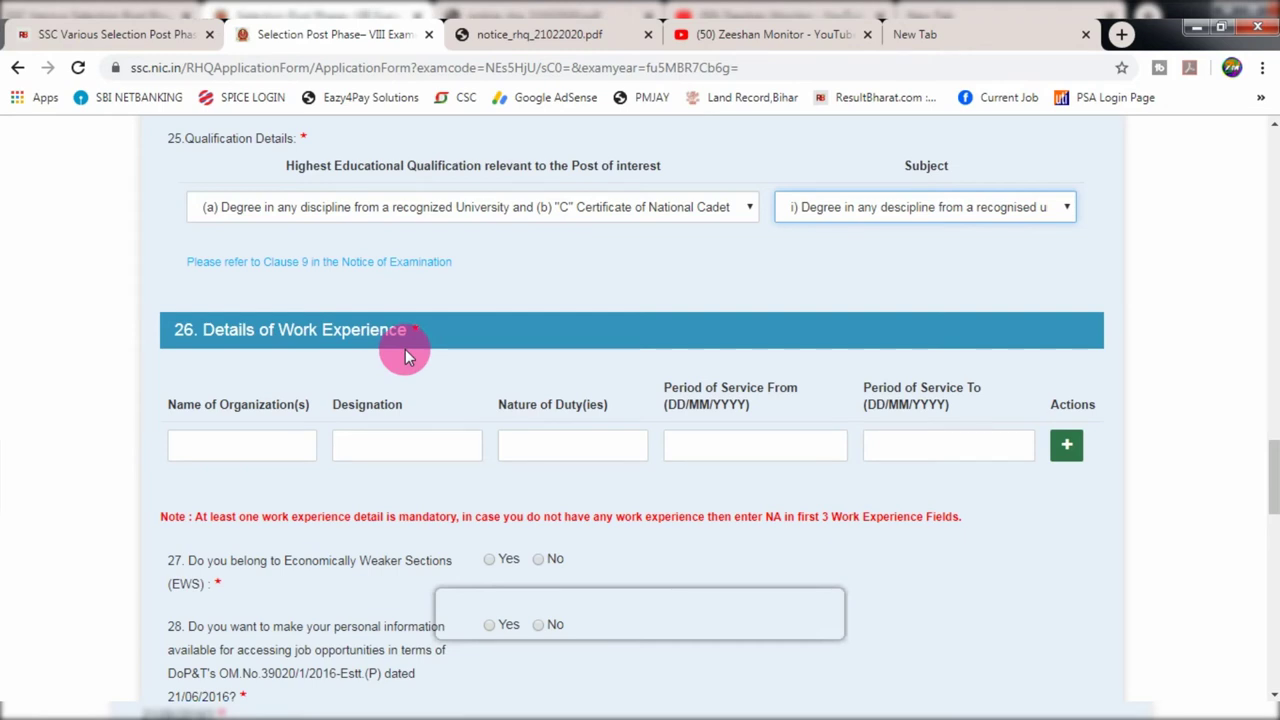
Mark EWS as Yes and enter NA as the work-experience organisation name
{"action": "left_click", "coordinate": [766, 522]}
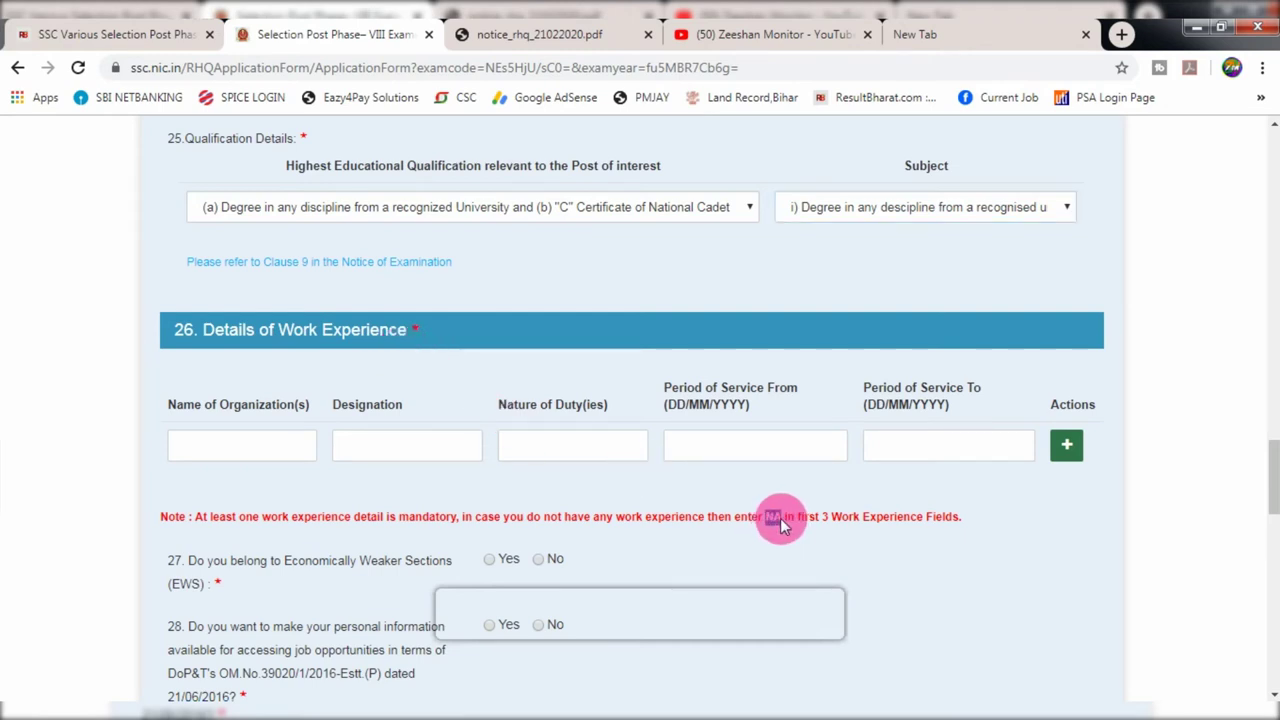
{"action": "left_click", "coordinate": [266, 444]}
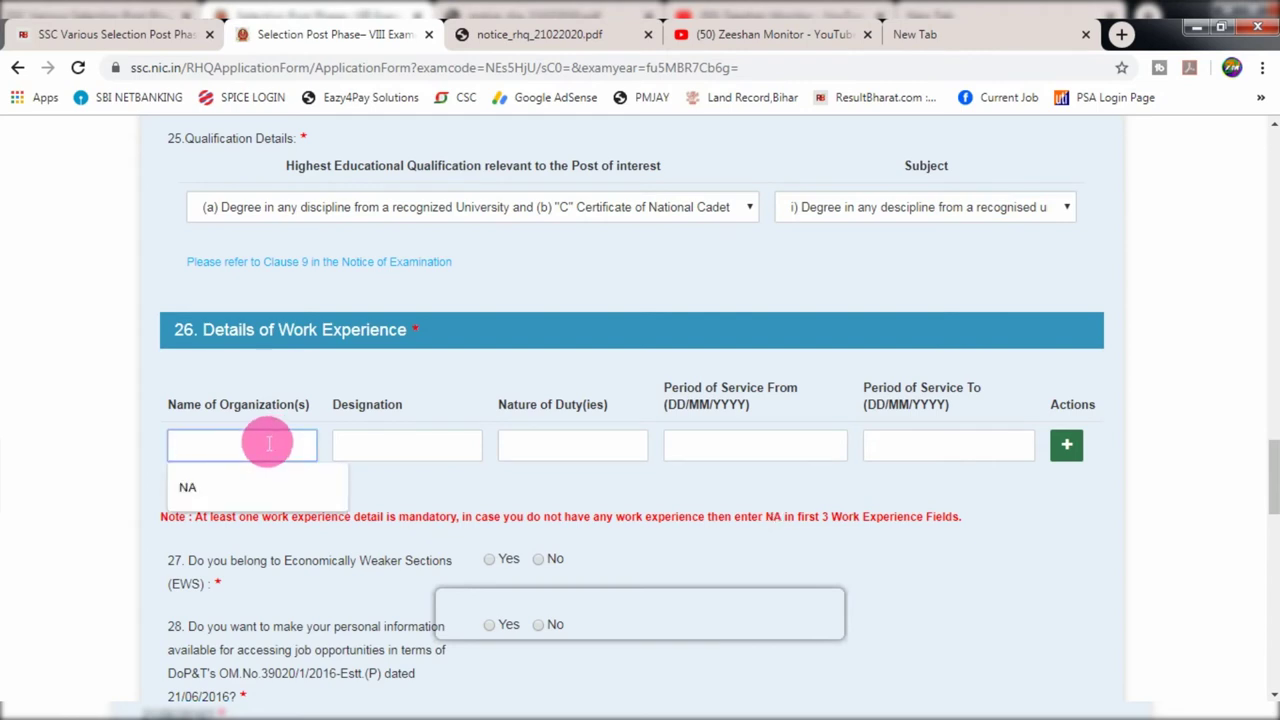
{"action": "type", "text": "NA"}
{"action": "left_click", "coordinate": [275, 492]}
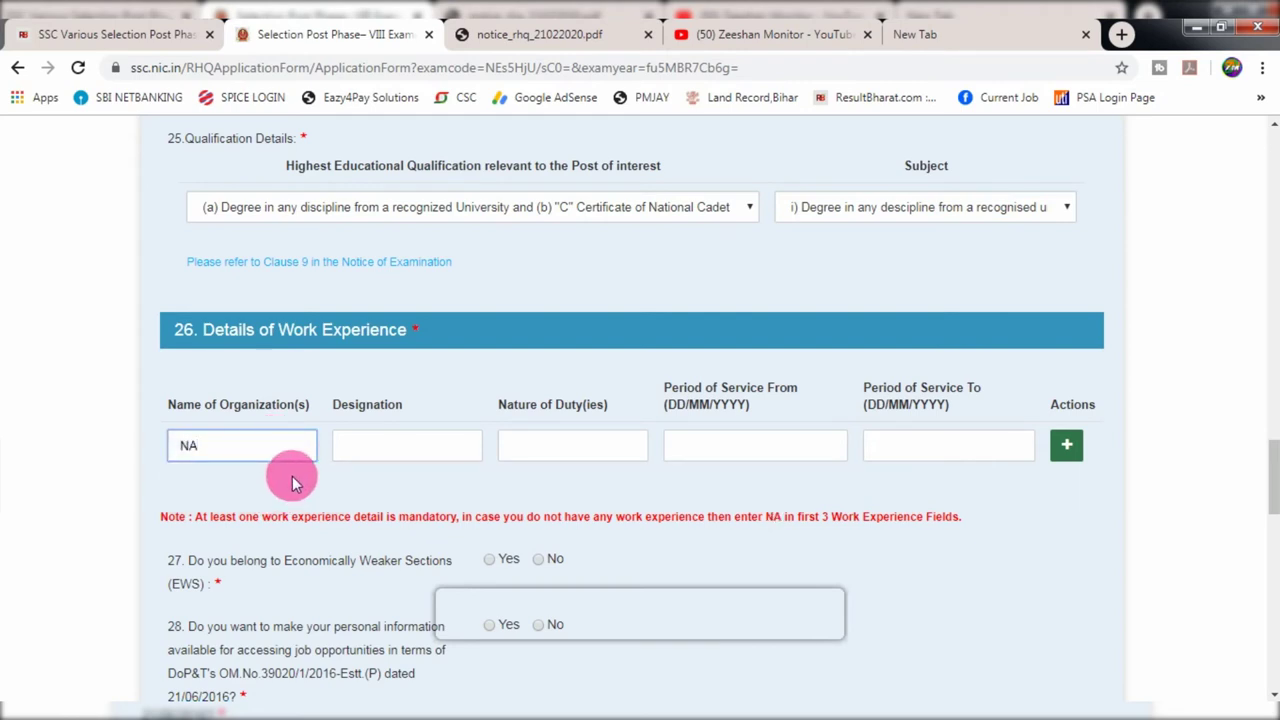
{"action": "double_click", "coordinate": [252, 518]}
{"action": "left_click_drag", "start_coordinate": [258, 523], "coordinate": [289, 523]}
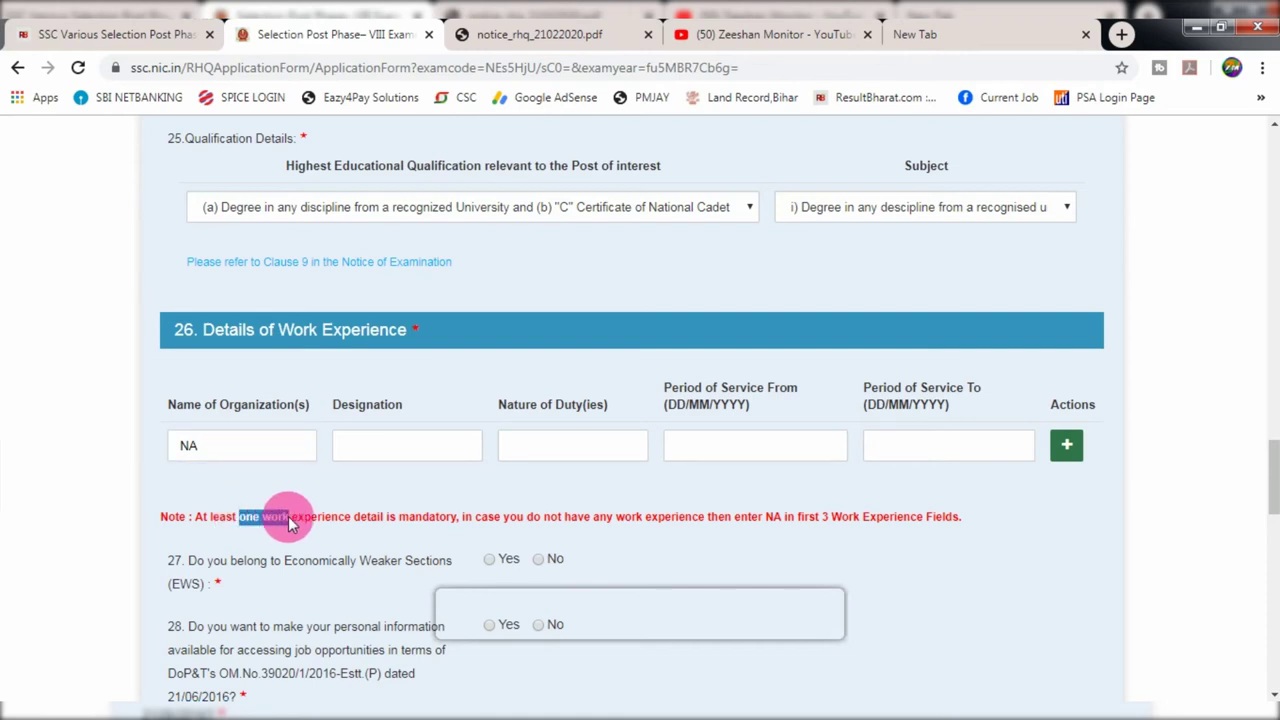
{"action": "left_click", "coordinate": [282, 518]}
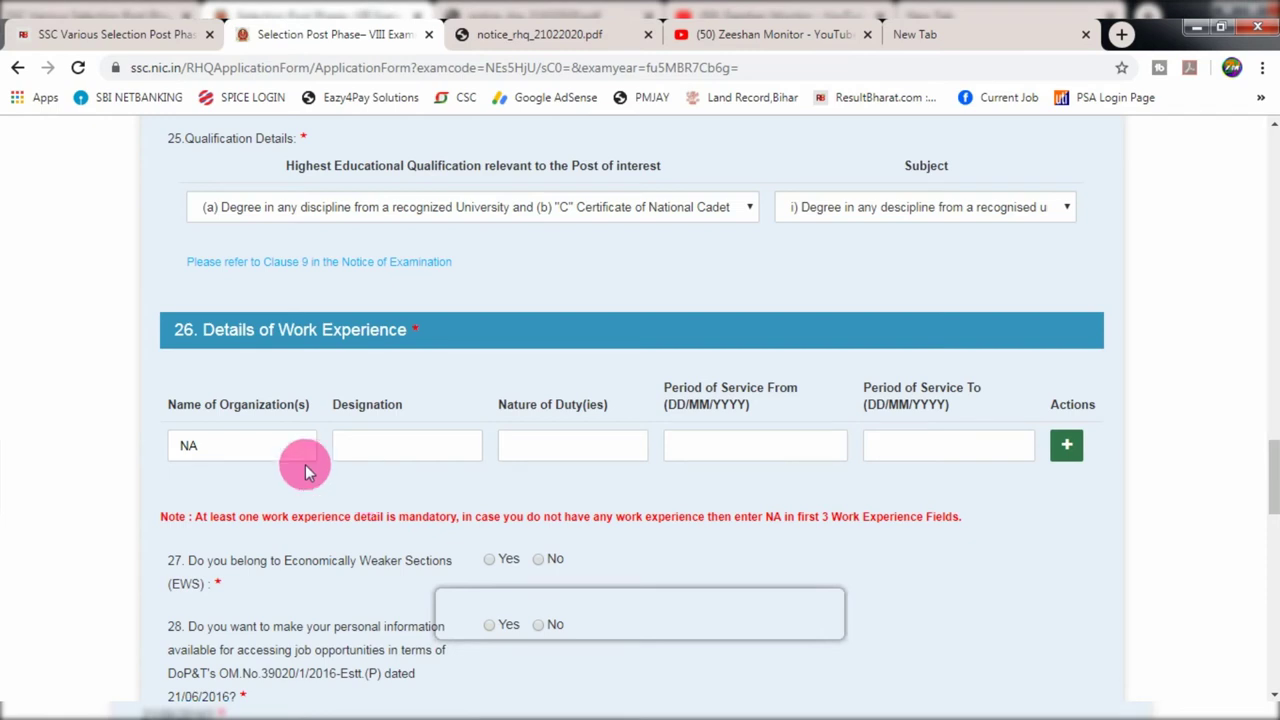
{"action": "left_click", "coordinate": [385, 455]}
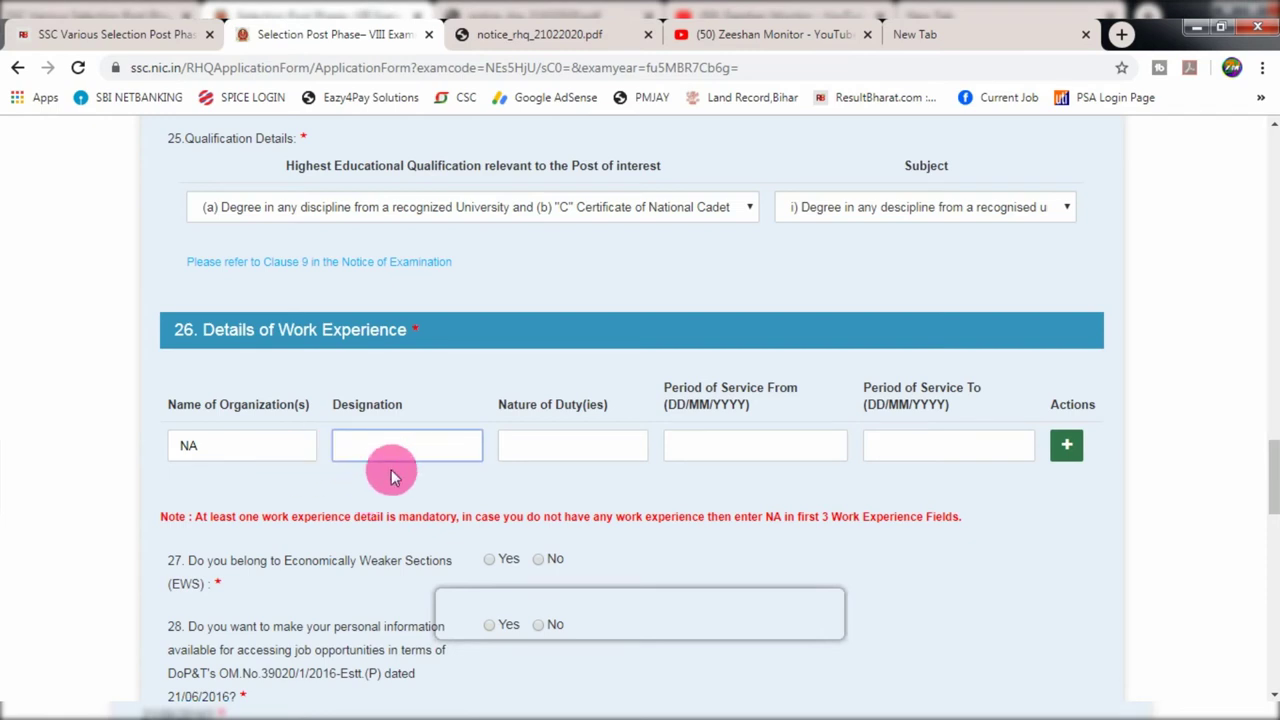
{"action": "left_click", "coordinate": [305, 474]}
Answer No to Q28 on sharing personal information, down to the Declaration section
{"action": "scroll", "coordinate": [300, 477], "scroll_direction": "down", "scroll_amount": 1}
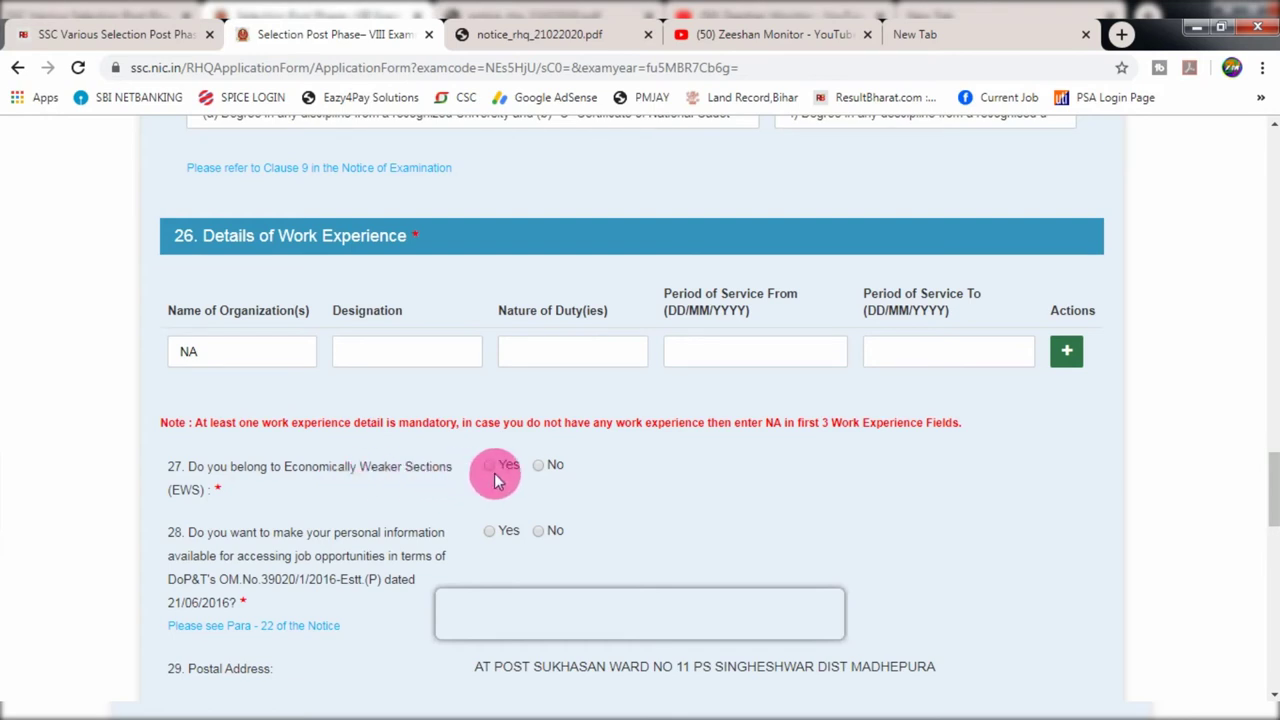
{"action": "scroll", "coordinate": [495, 470], "scroll_direction": "down", "scroll_amount": 1}
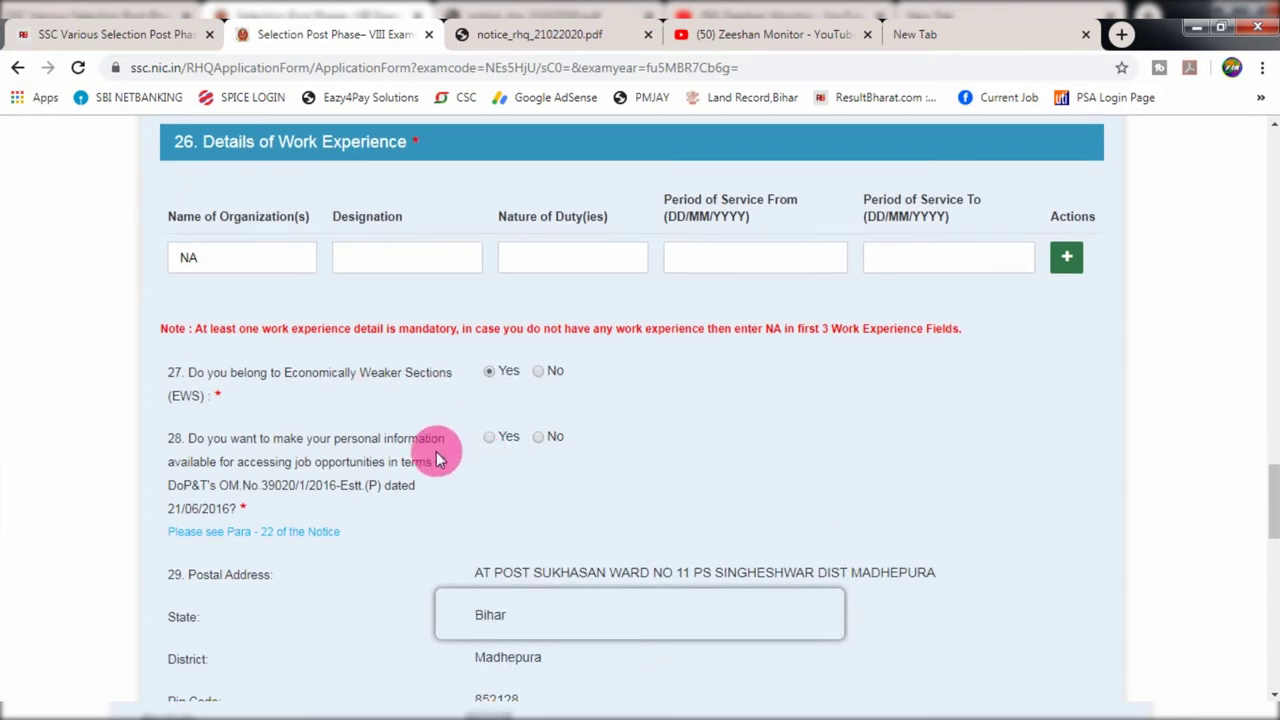
{"action": "left_click", "coordinate": [545, 440]}
{"action": "scroll", "coordinate": [545, 440], "scroll_direction": "down", "scroll_amount": 7}
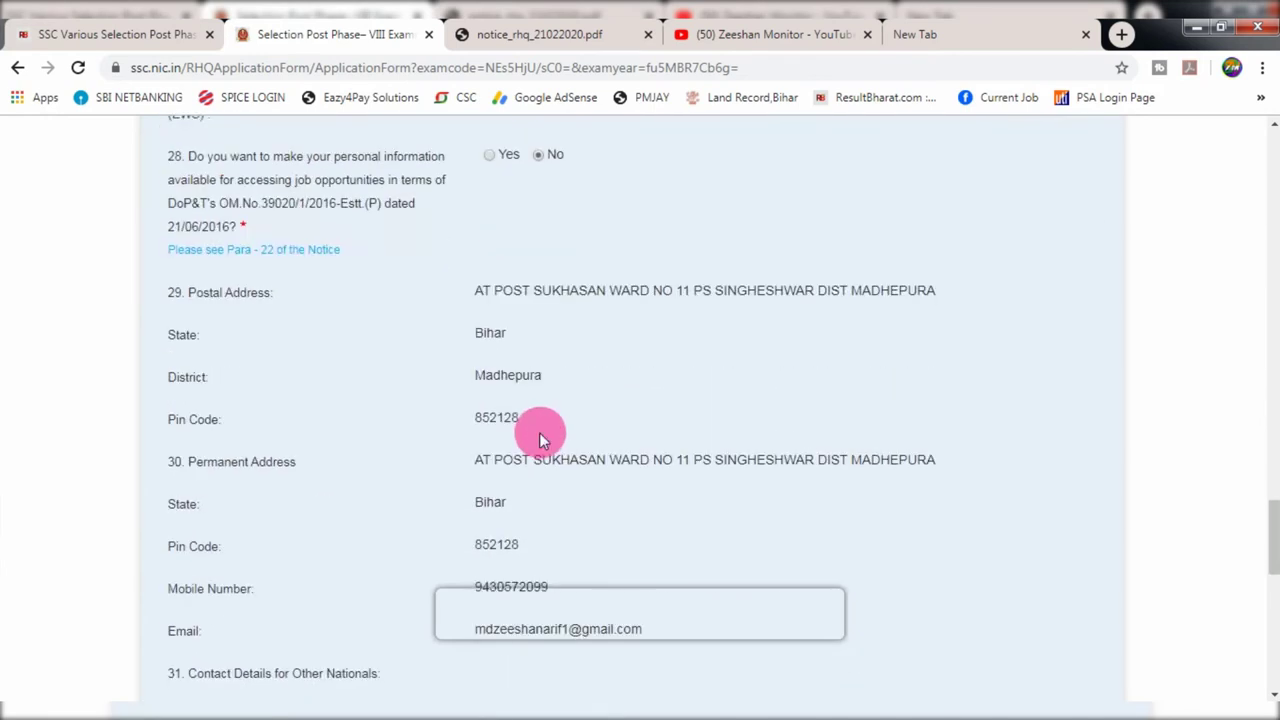
{"action": "scroll", "coordinate": [539, 432], "scroll_direction": "down", "scroll_amount": 1}
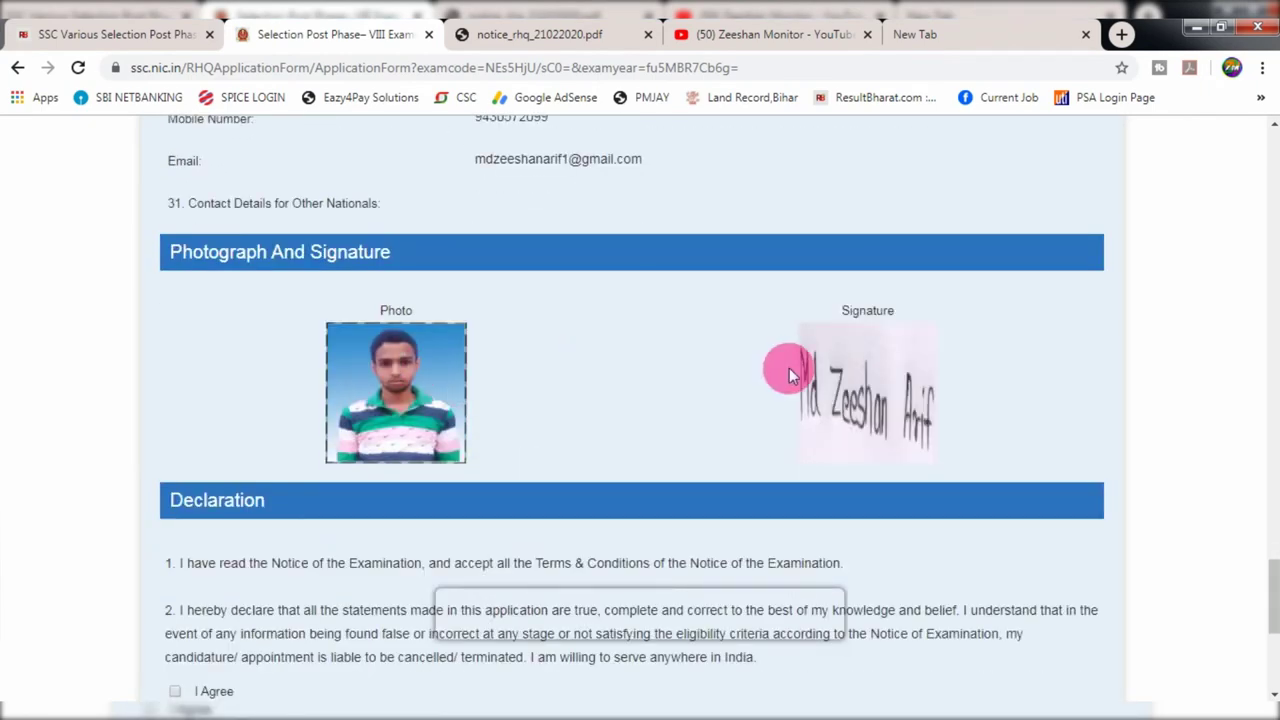
{"action": "scroll", "coordinate": [859, 352], "scroll_direction": "down", "scroll_amount": 4}
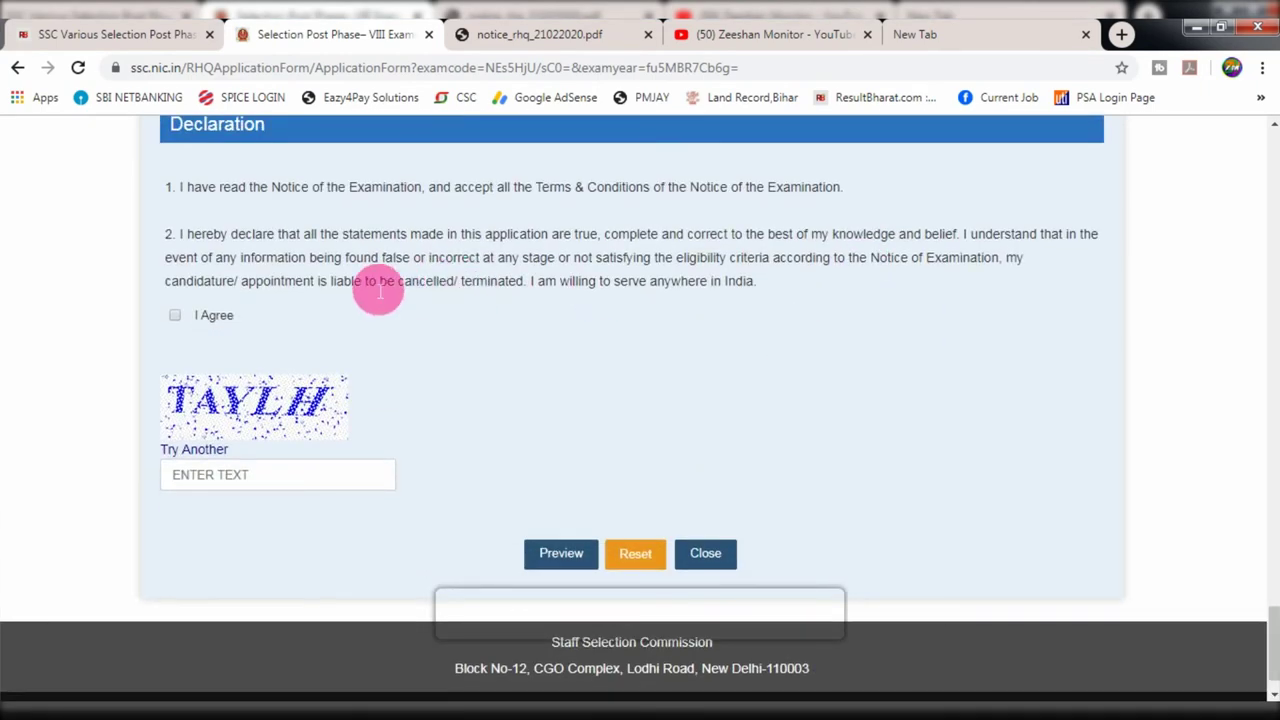
Tick I Agree on the declaration, enter the captcha code and request the Preview
{"action": "left_click", "coordinate": [175, 315]}
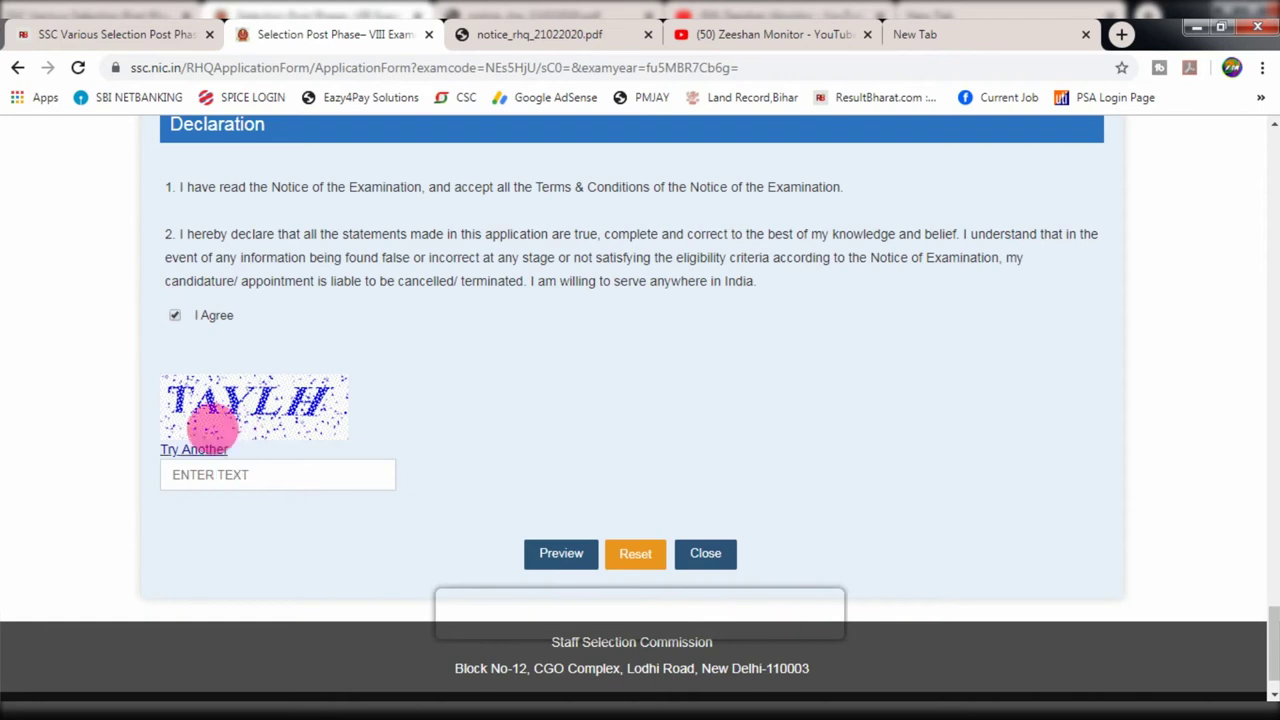
{"action": "left_click", "coordinate": [250, 476]}
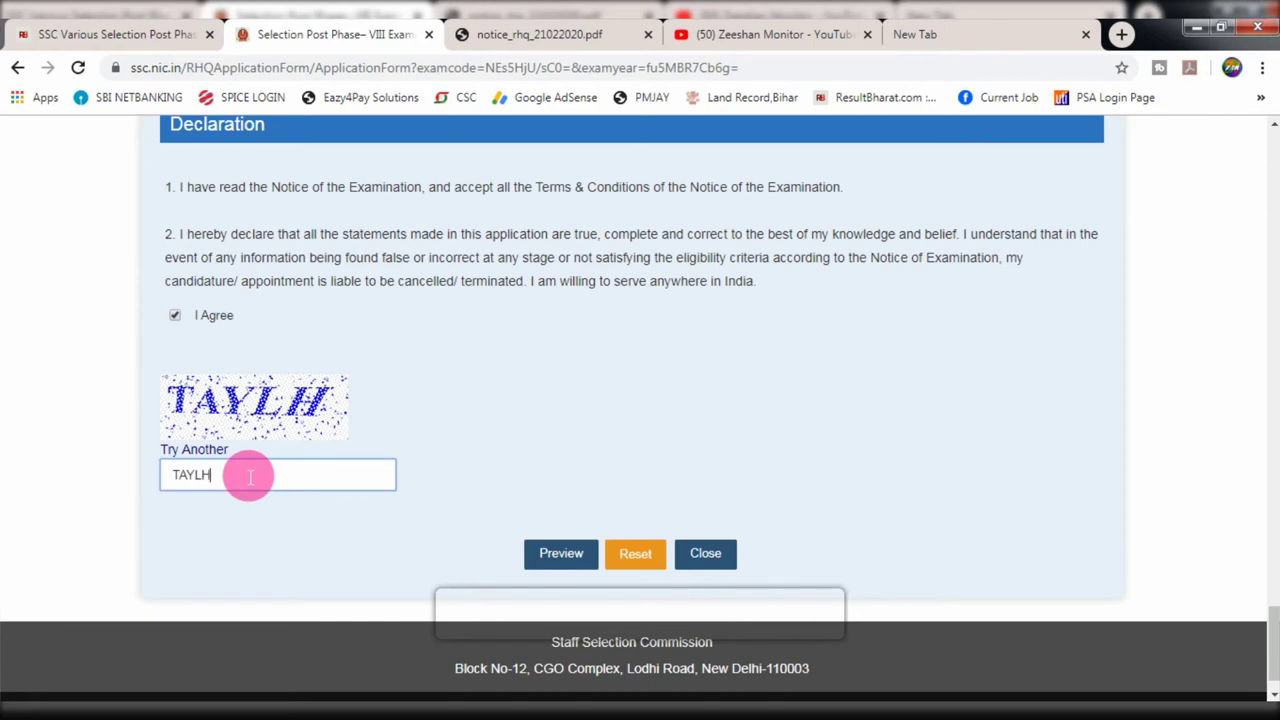
{"action": "left_click", "coordinate": [490, 517]}
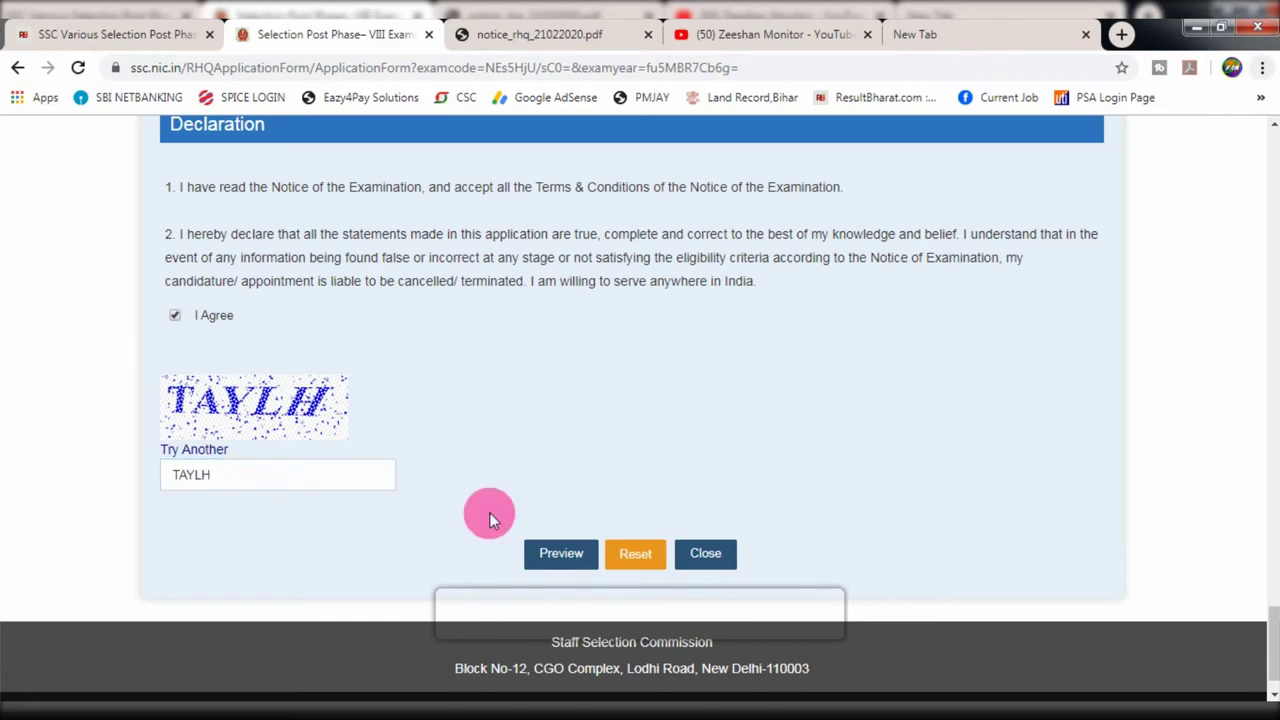
{"action": "left_click", "coordinate": [562, 560]}
Confirm the work-experience fields show NA and open the Phase VIII application preview
{"action": "left_click", "coordinate": [575, 514]}
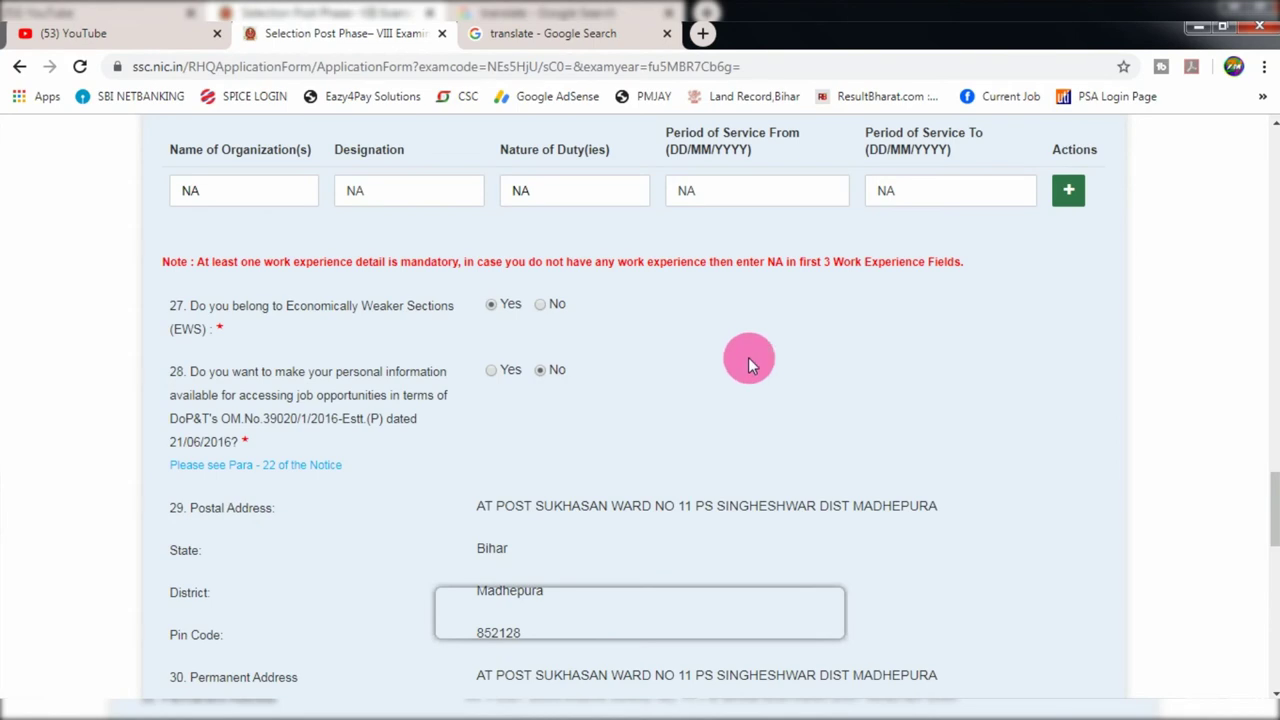
{"action": "scroll", "coordinate": [748, 357], "scroll_direction": "up", "scroll_amount": 1}
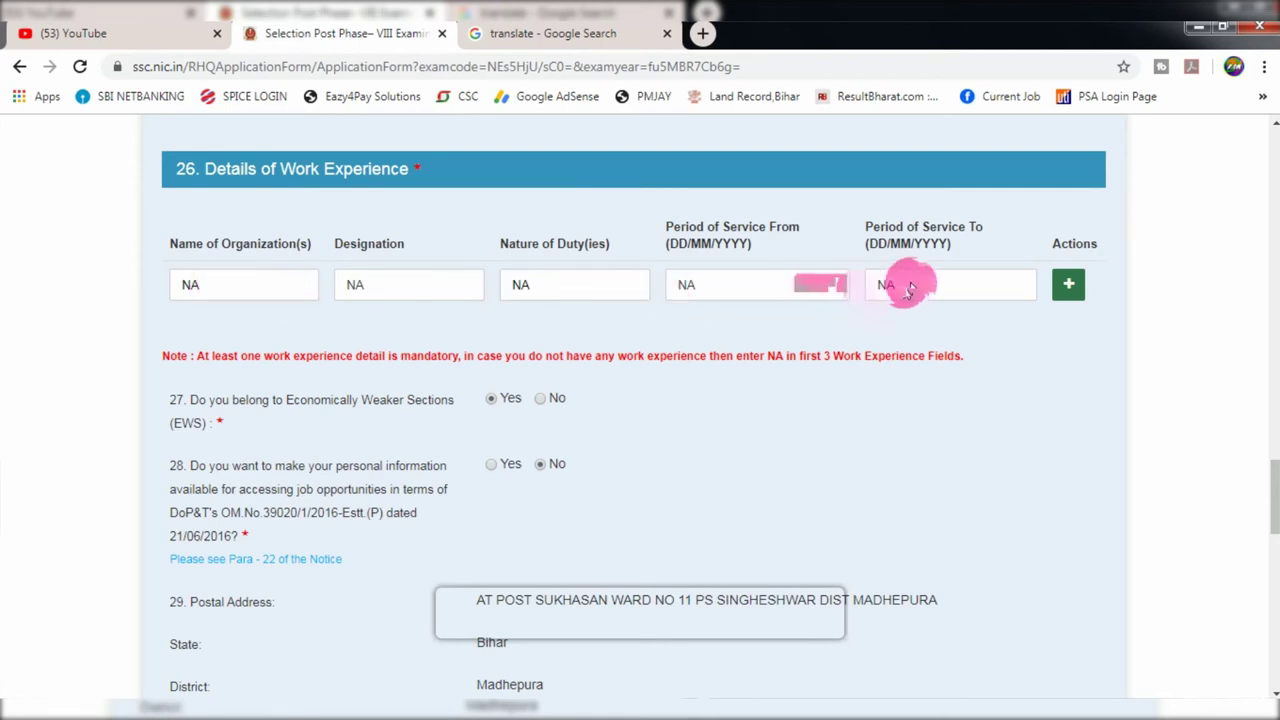
{"action": "scroll", "coordinate": [830, 284], "scroll_direction": "down", "scroll_amount": 12}
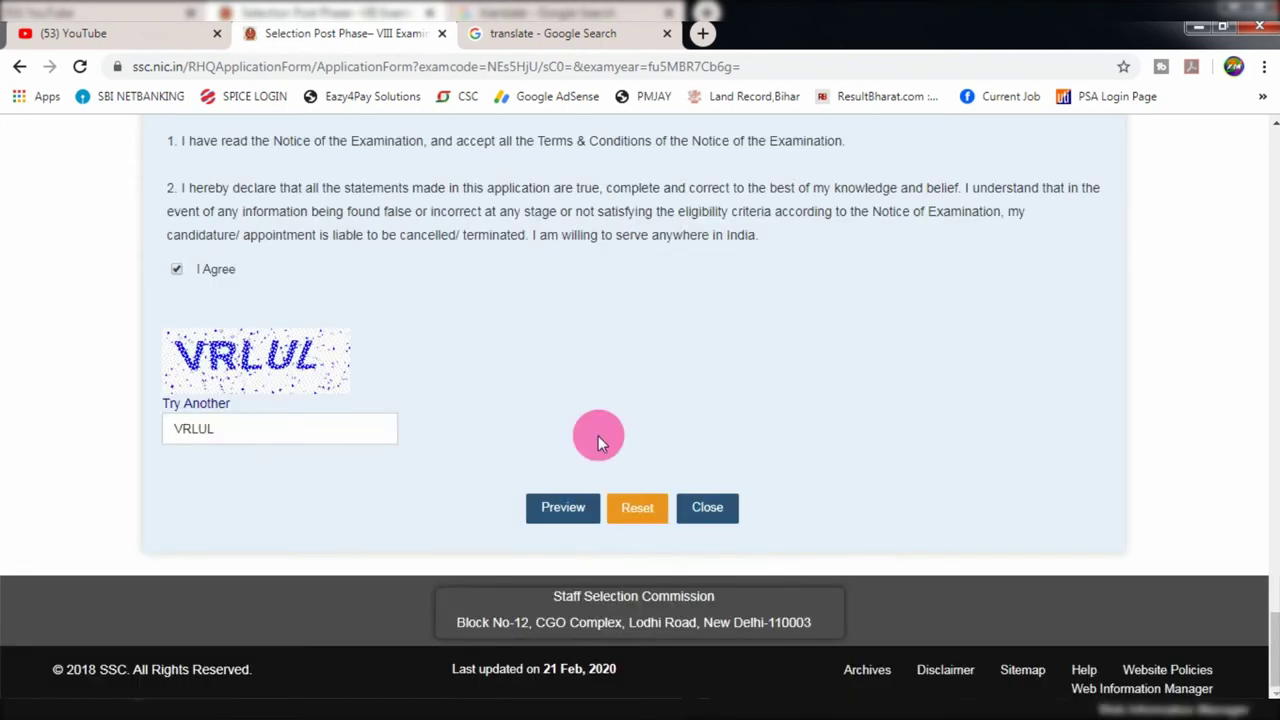
{"action": "left_click", "coordinate": [557, 512]}
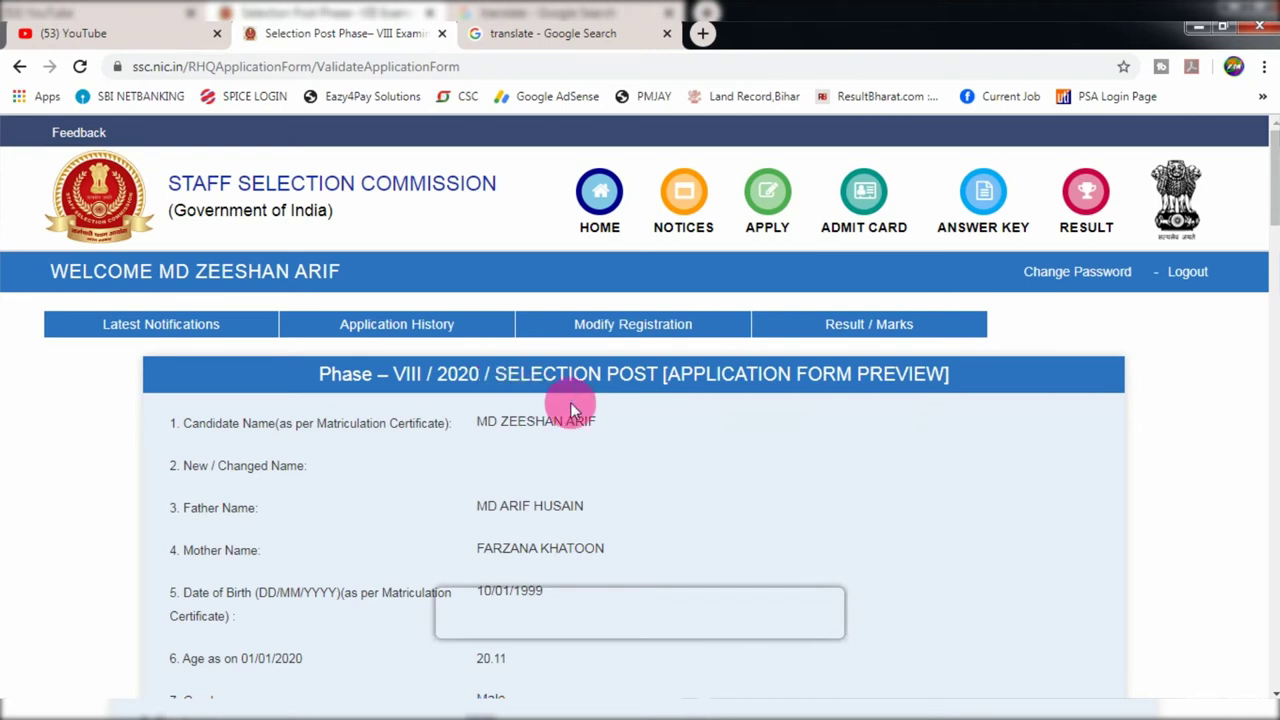
Check the photograph and signature in the preview, then submit the application
{"action": "scroll", "coordinate": [600, 430], "scroll_direction": "down", "scroll_amount": 1}
{"action": "scroll", "coordinate": [590, 425], "scroll_direction": "down", "scroll_amount": 1}
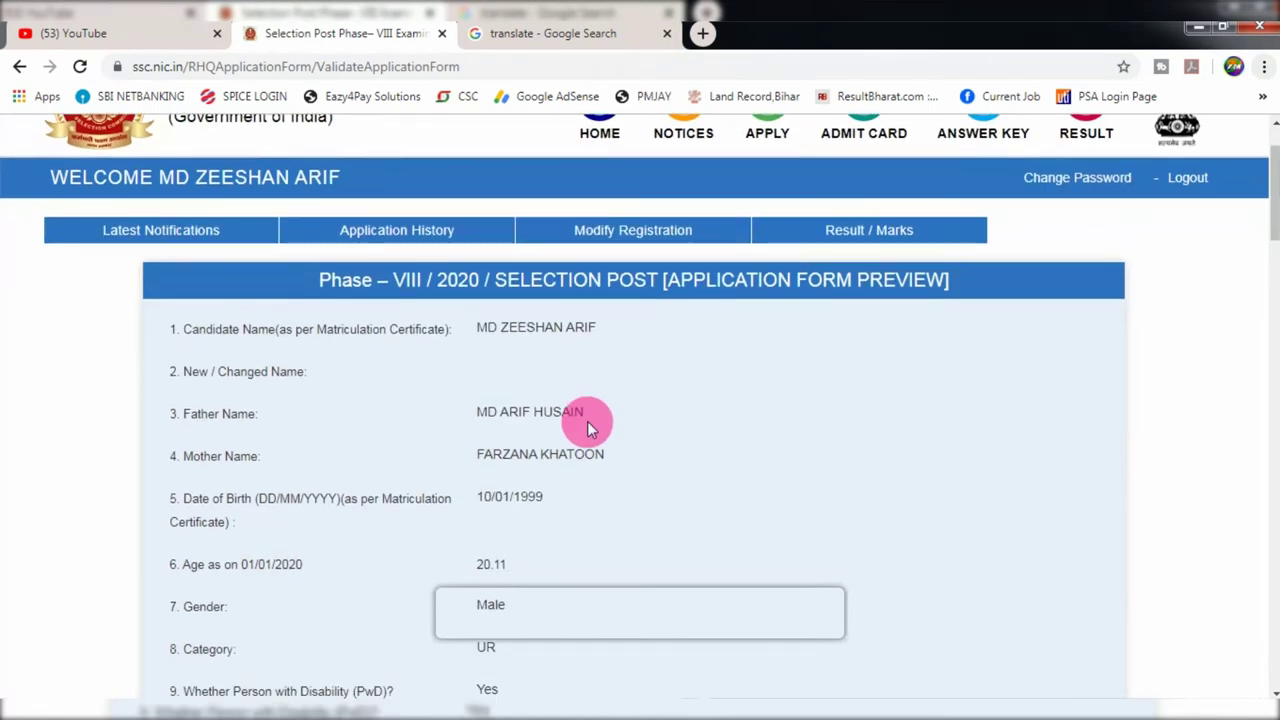
{"action": "scroll", "coordinate": [570, 410], "scroll_direction": "down", "scroll_amount": 15}
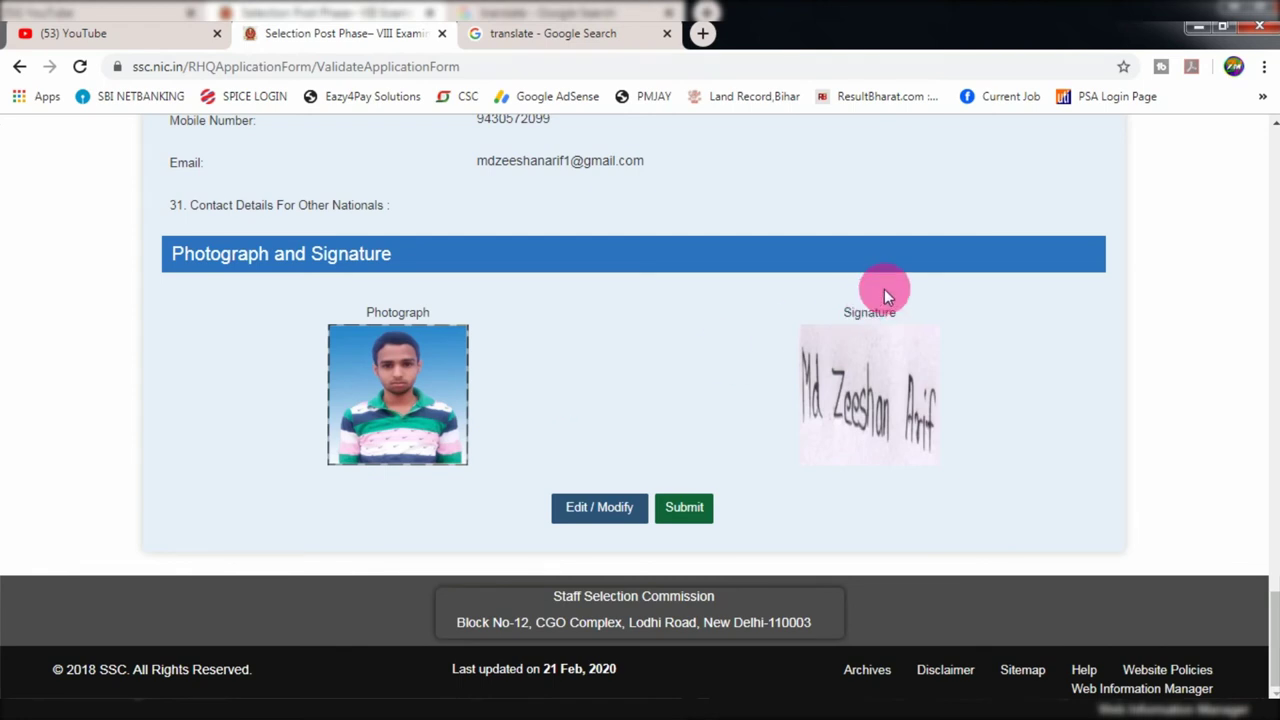
{"action": "scroll", "coordinate": [884, 289], "scroll_direction": "up", "scroll_amount": 1}
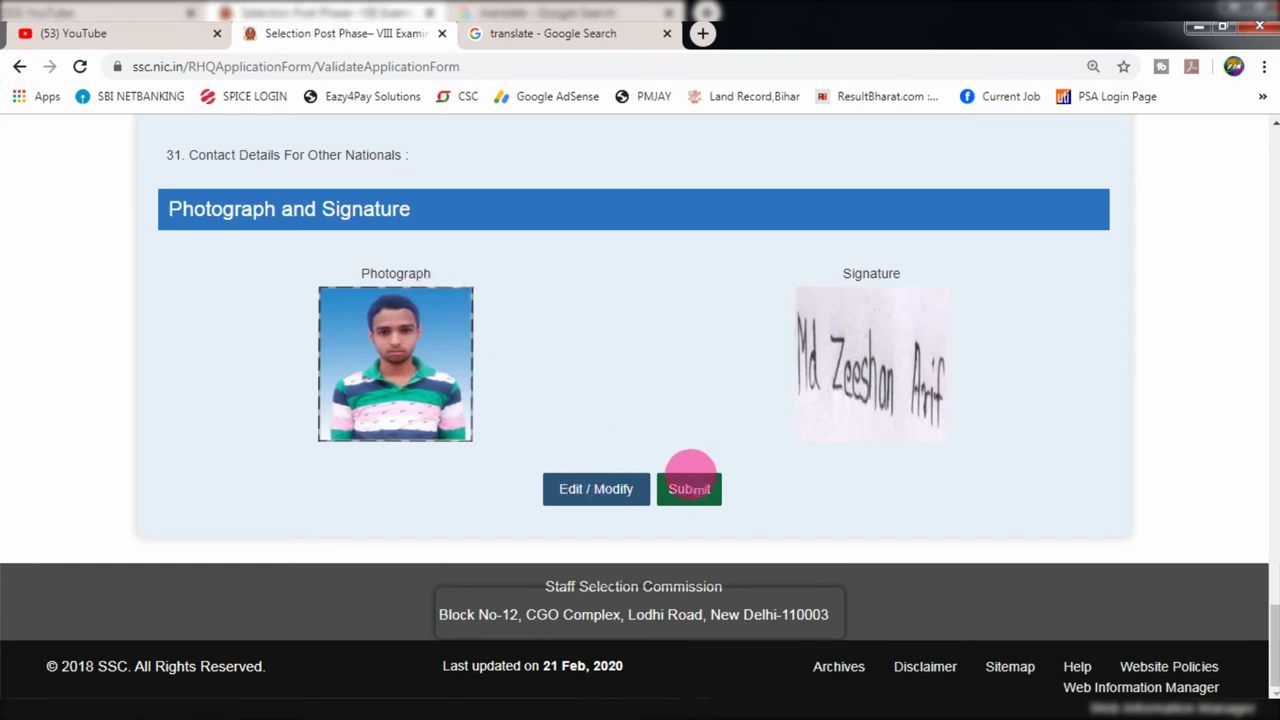
{"action": "left_click", "coordinate": [689, 488]}
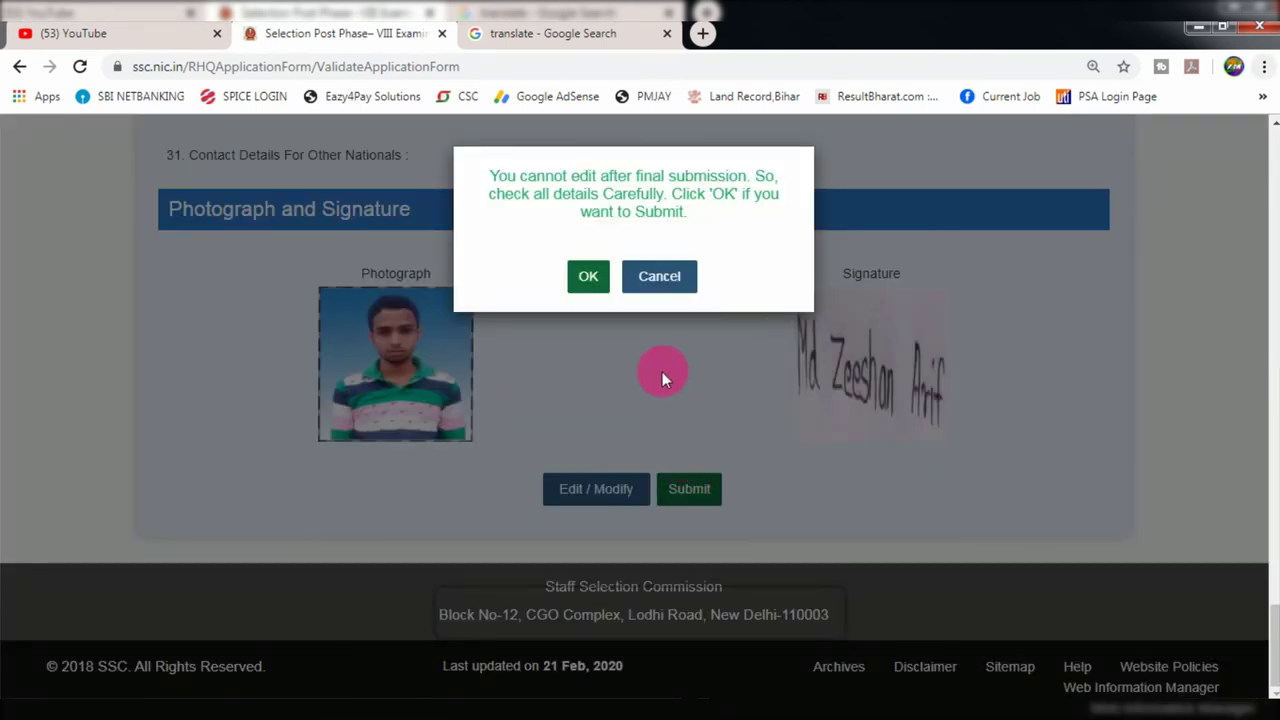
Confirm the final submission and review the Provisionally Accepted message
{"action": "left_click", "coordinate": [590, 280]}
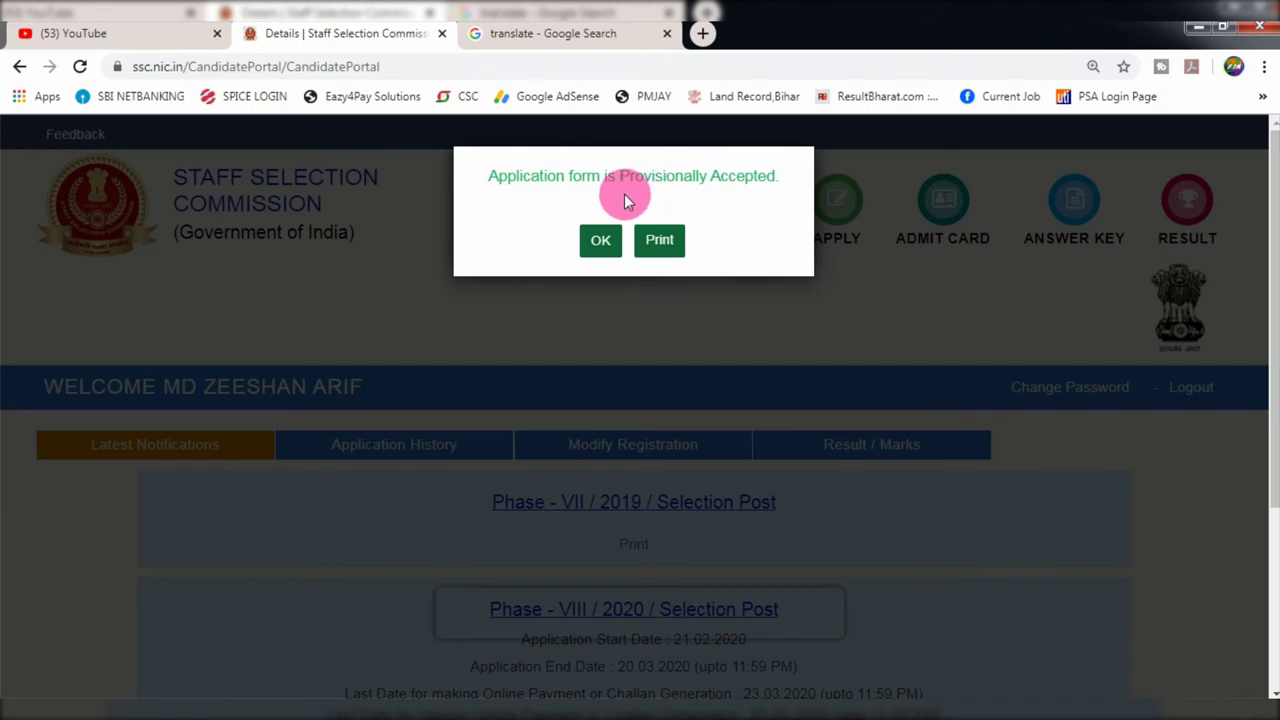
{"action": "left_click_drag", "start_coordinate": [498, 178], "coordinate": [771, 189]}
{"action": "left_click", "coordinate": [775, 189]}
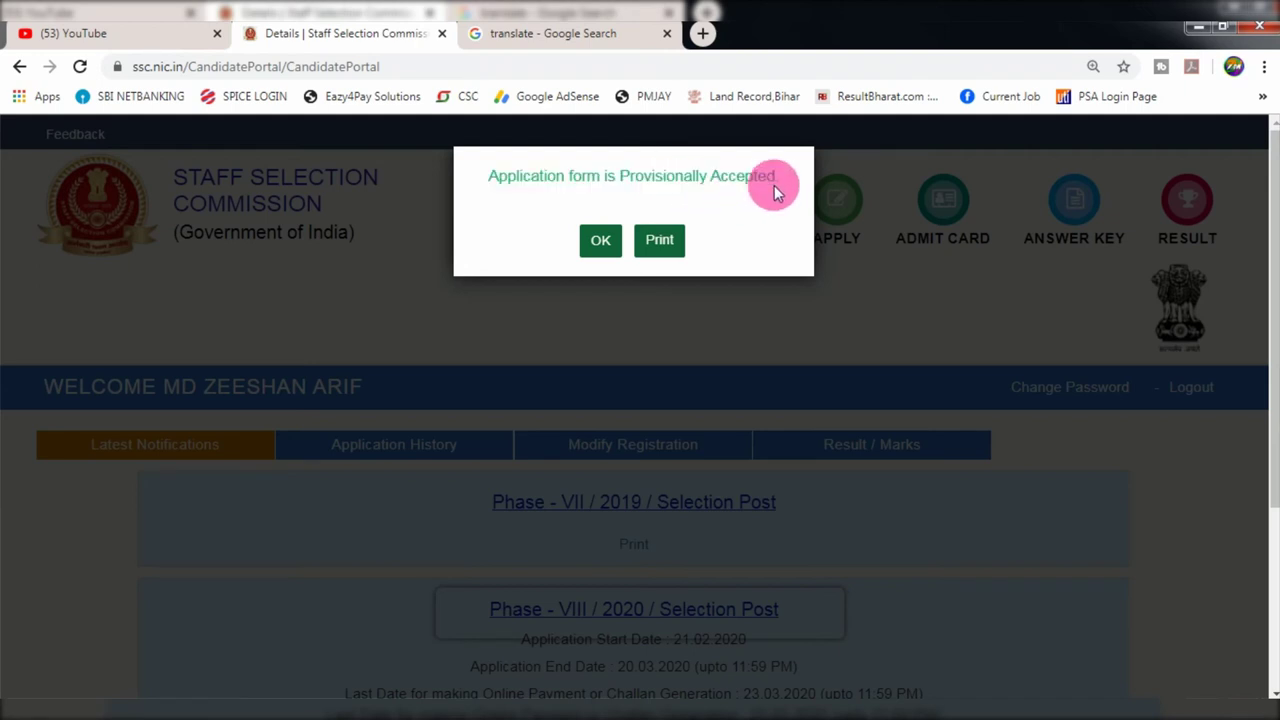
{"action": "left_click", "coordinate": [529, 195]}
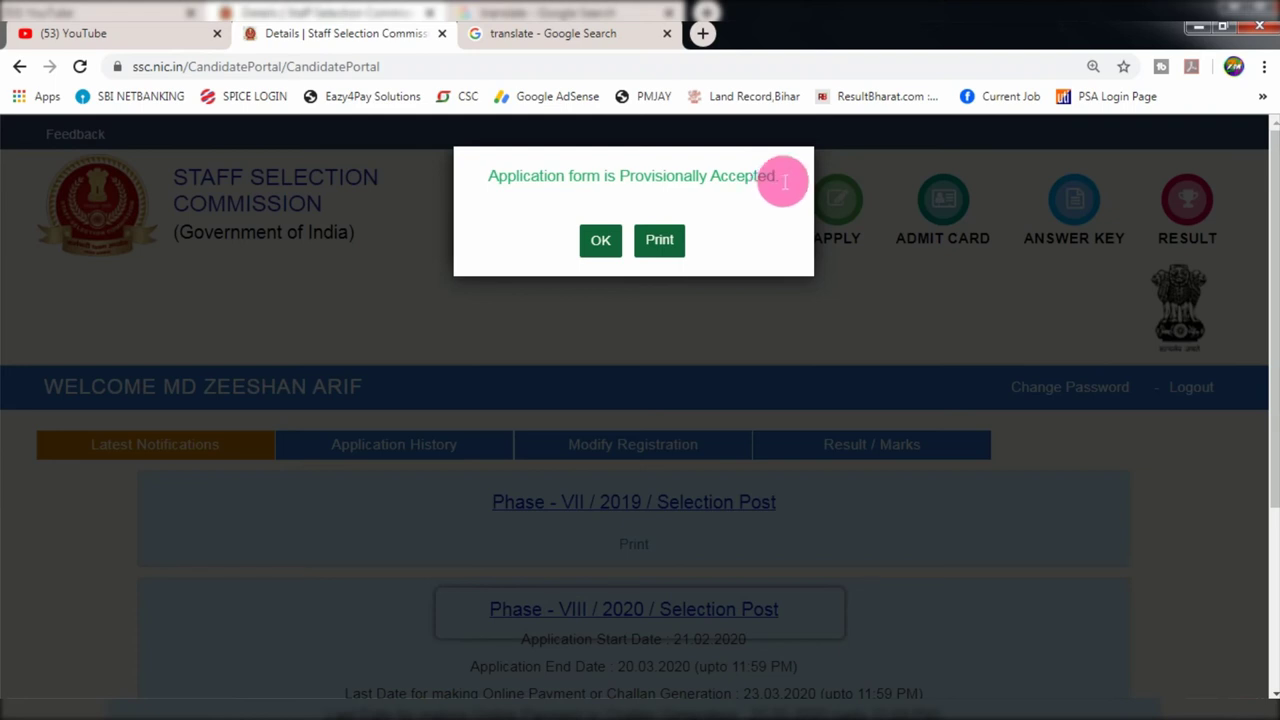
{"action": "left_click_drag", "start_coordinate": [785, 181], "coordinate": [492, 173]}
{"action": "left_click", "coordinate": [516, 186]}
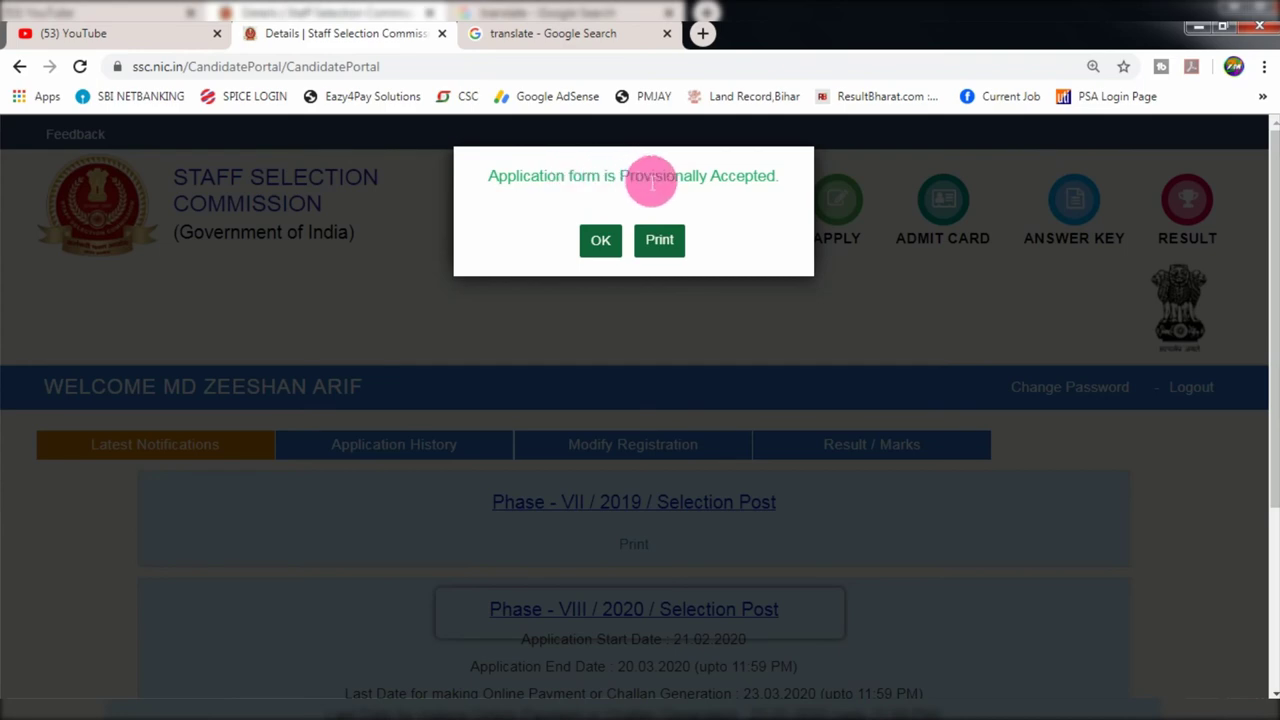
Acknowledge the Provisionally Accepted message and download the Phase VIII DraftPrint_RHQ.pdf
{"action": "left_click", "coordinate": [665, 240]}
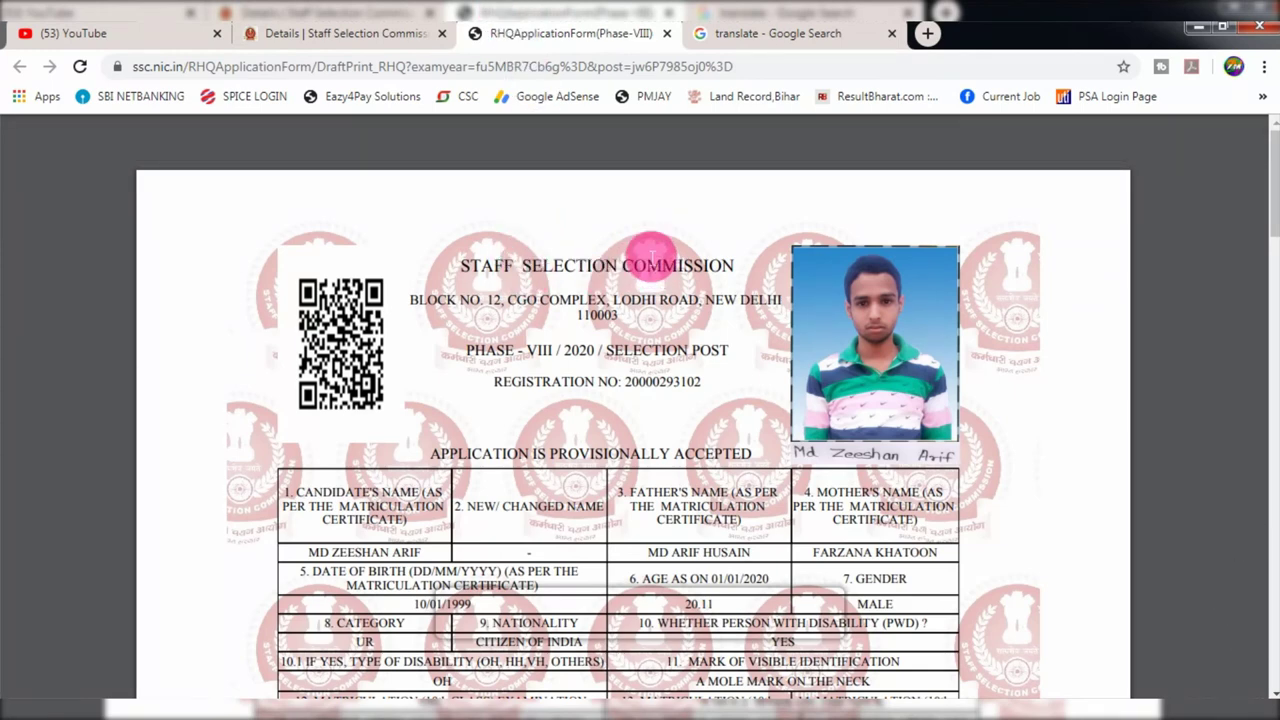
{"action": "scroll", "coordinate": [543, 294], "scroll_direction": "down", "scroll_amount": 10}
{"action": "scroll", "coordinate": [541, 298], "scroll_direction": "up", "scroll_amount": 10}
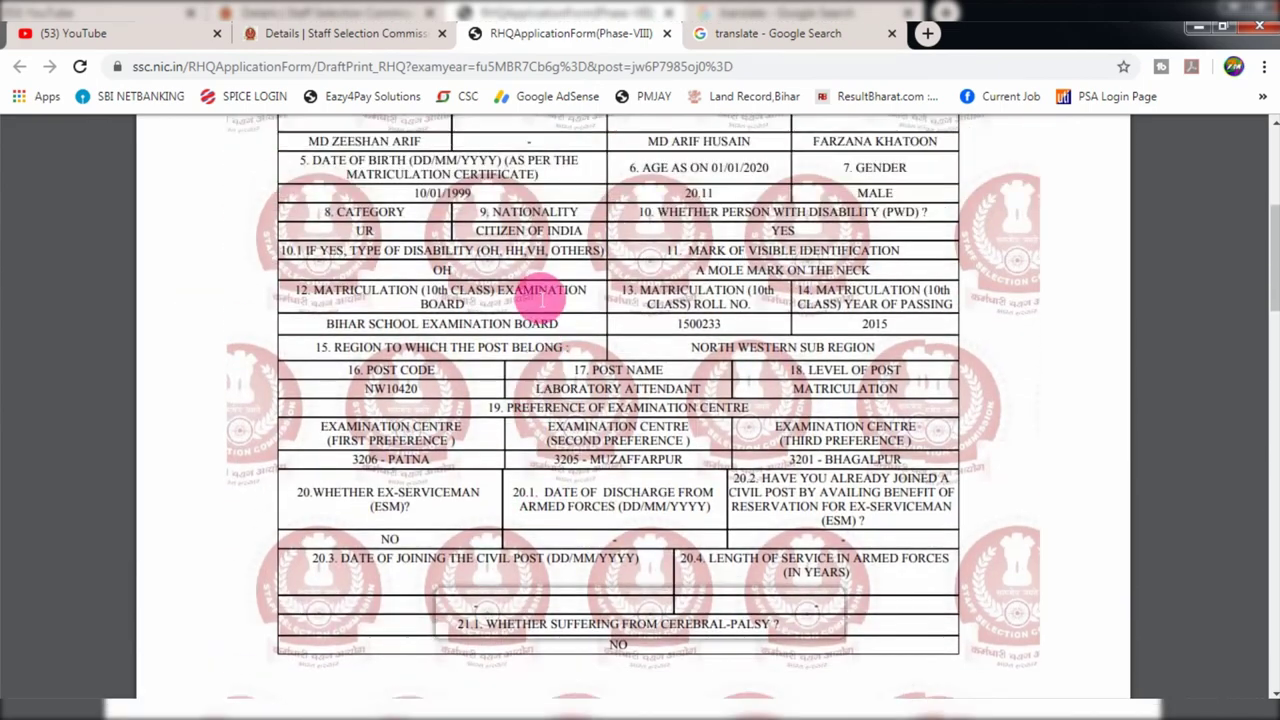
{"action": "scroll", "coordinate": [541, 298], "scroll_direction": "up", "scroll_amount": 3}
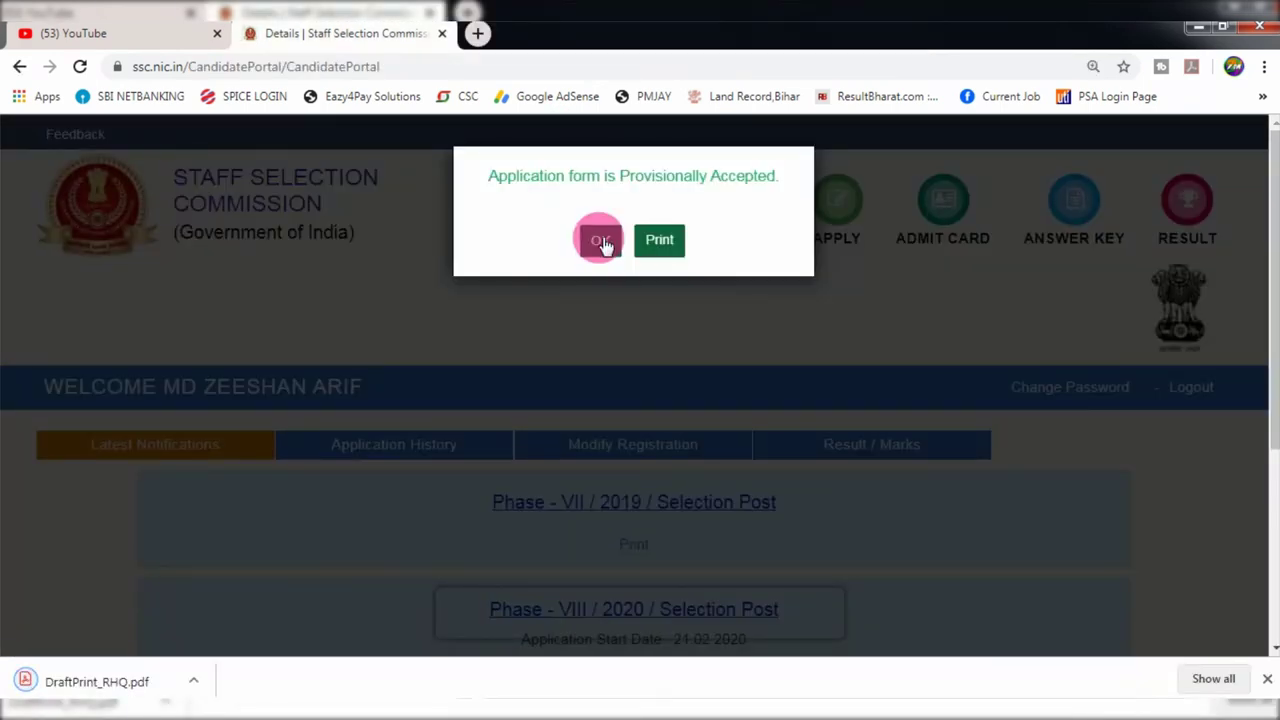
{"action": "left_click", "coordinate": [601, 241]}
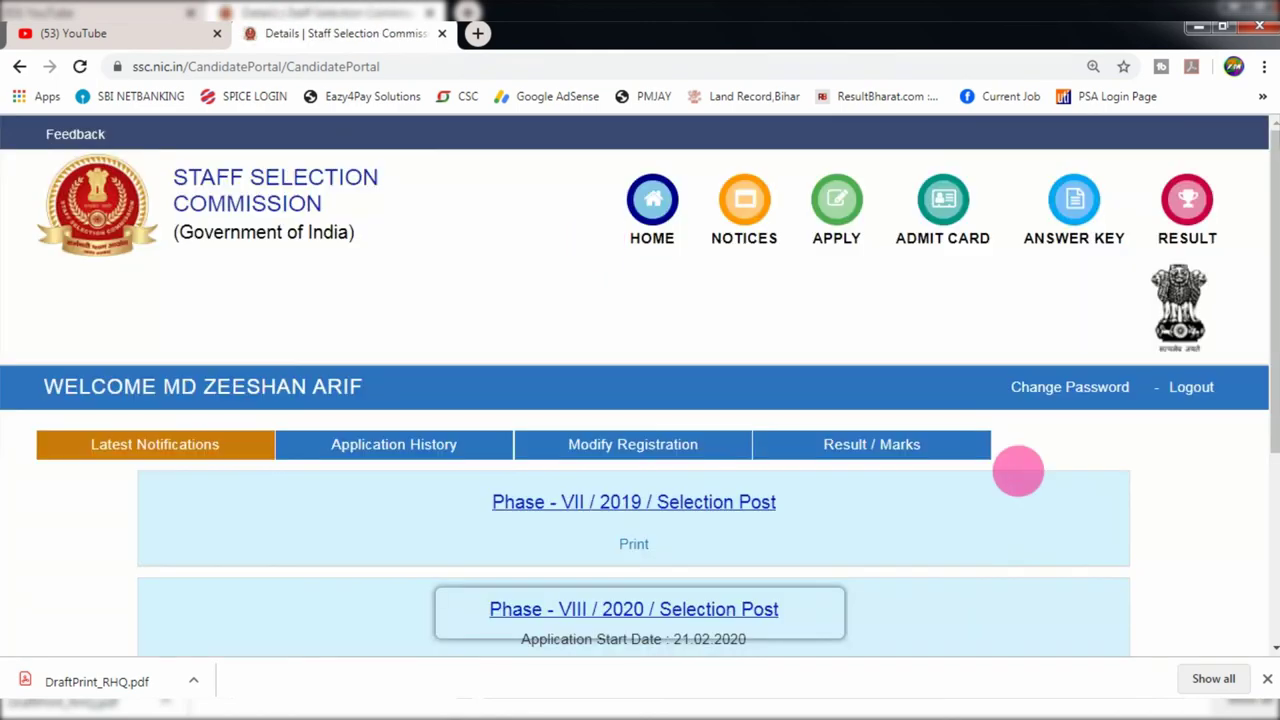
{"action": "scroll", "coordinate": [1018, 470], "scroll_direction": "down", "scroll_amount": 3}
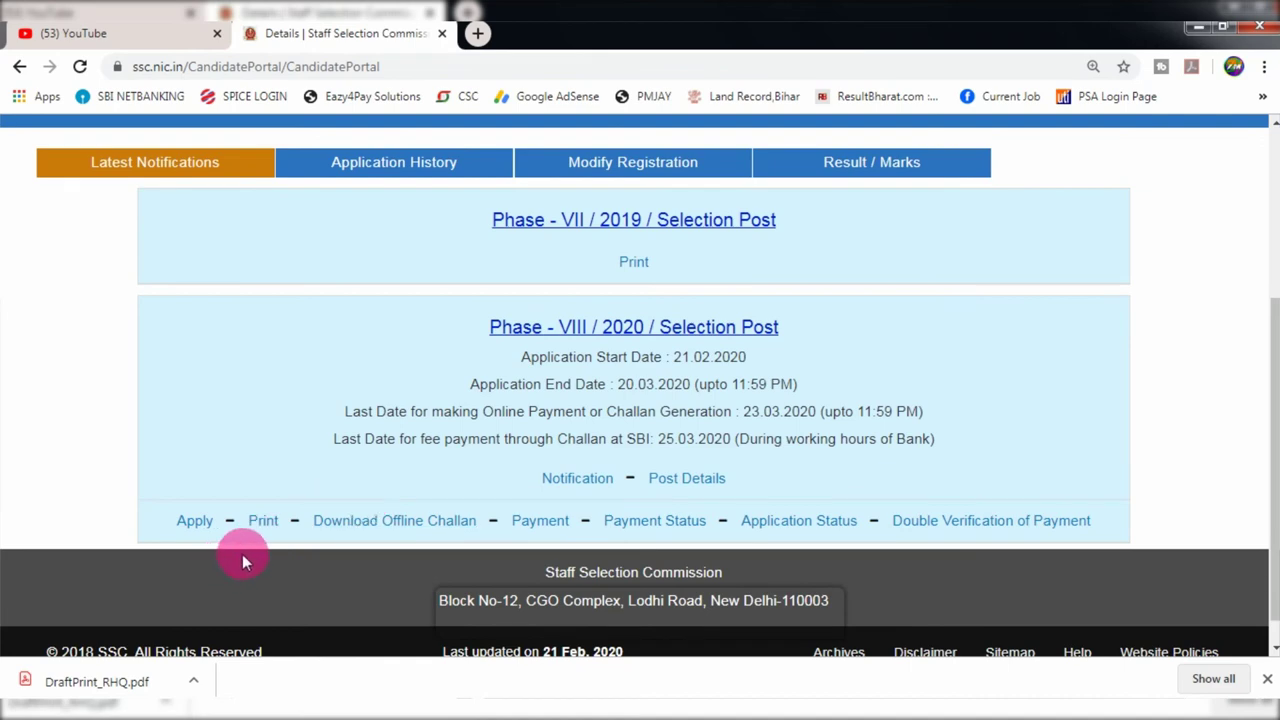
{"action": "left_click", "coordinate": [259, 524]}
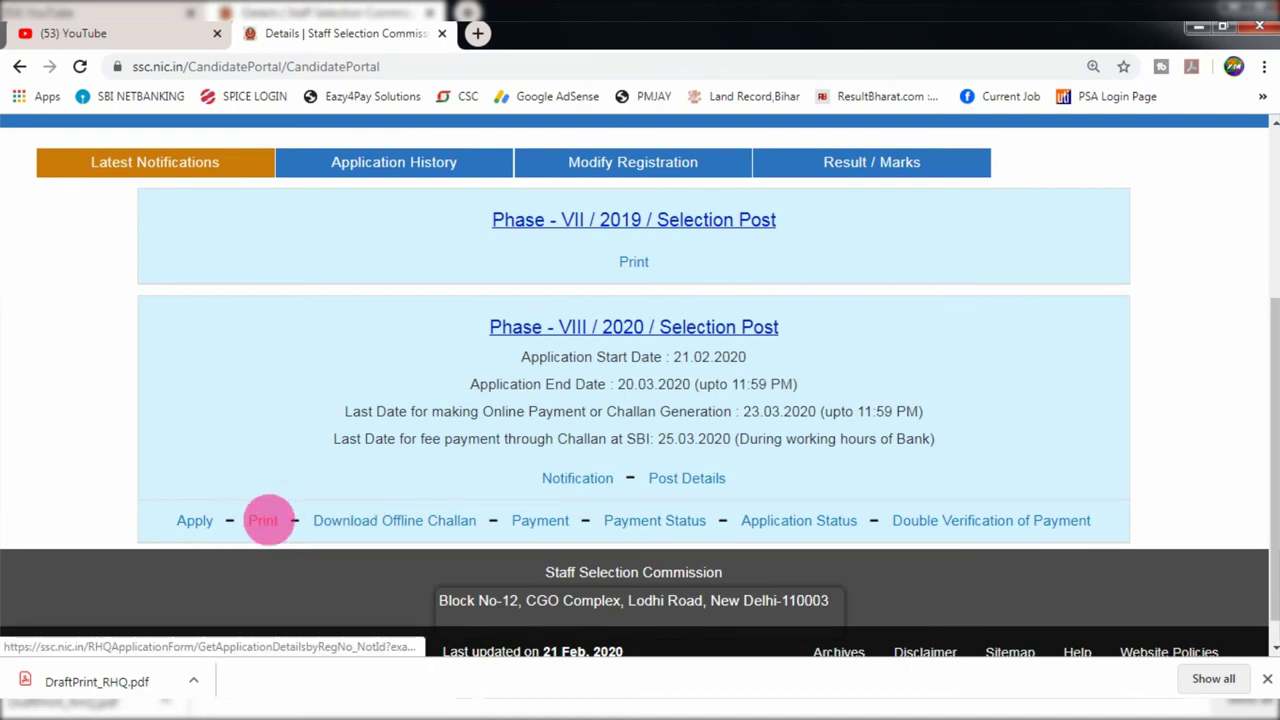
Log out of the candidate account to the SSC home page
{"action": "scroll", "coordinate": [908, 490], "scroll_direction": "up", "scroll_amount": 1}
{"action": "scroll", "coordinate": [906, 488], "scroll_direction": "up", "scroll_amount": 3}
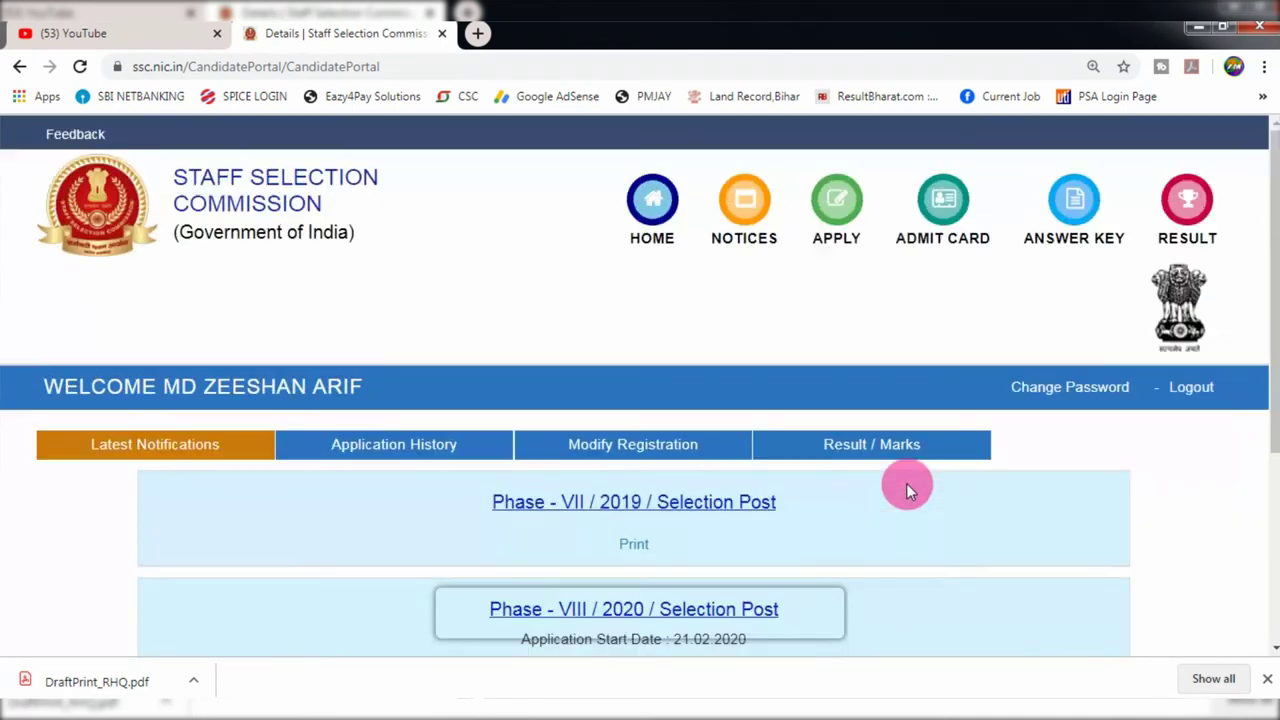
{"action": "left_click", "coordinate": [1190, 388]}
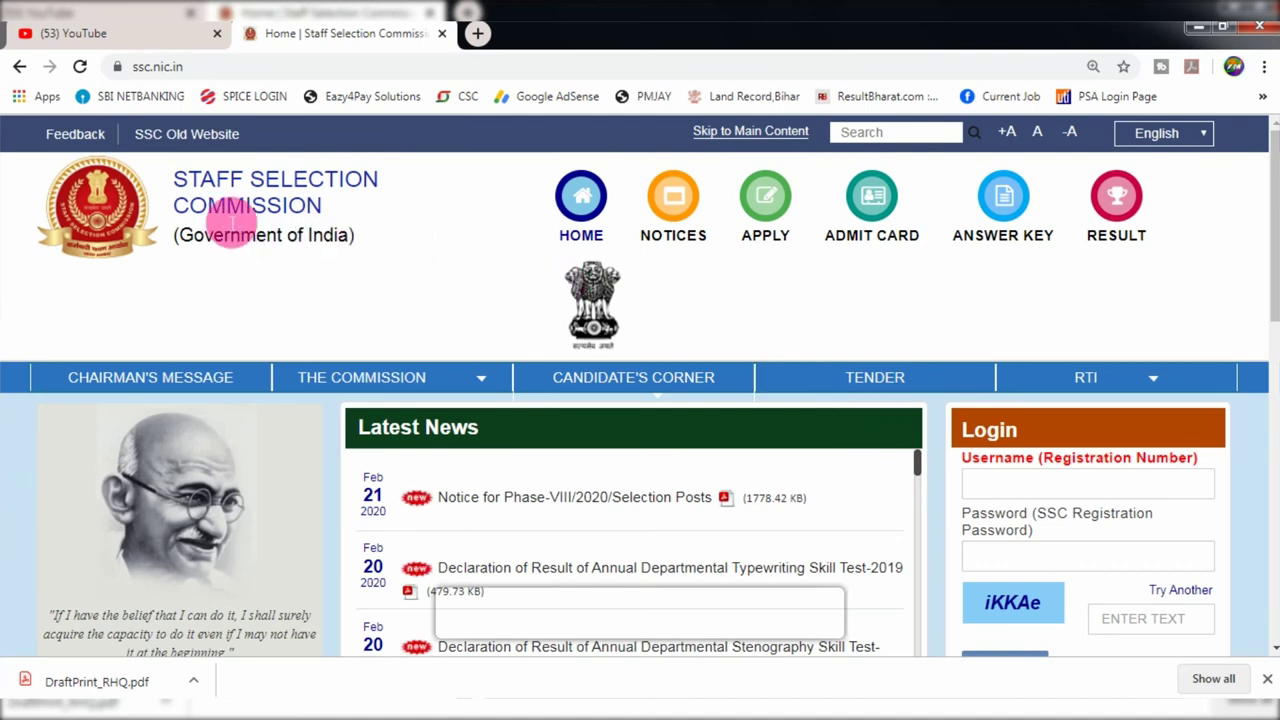
Open the Phase-VIII/2020 Selection Posts notice PDF at Annexure-III on page 54
{"action": "scroll", "coordinate": [232, 222], "scroll_direction": "down", "scroll_amount": 1}
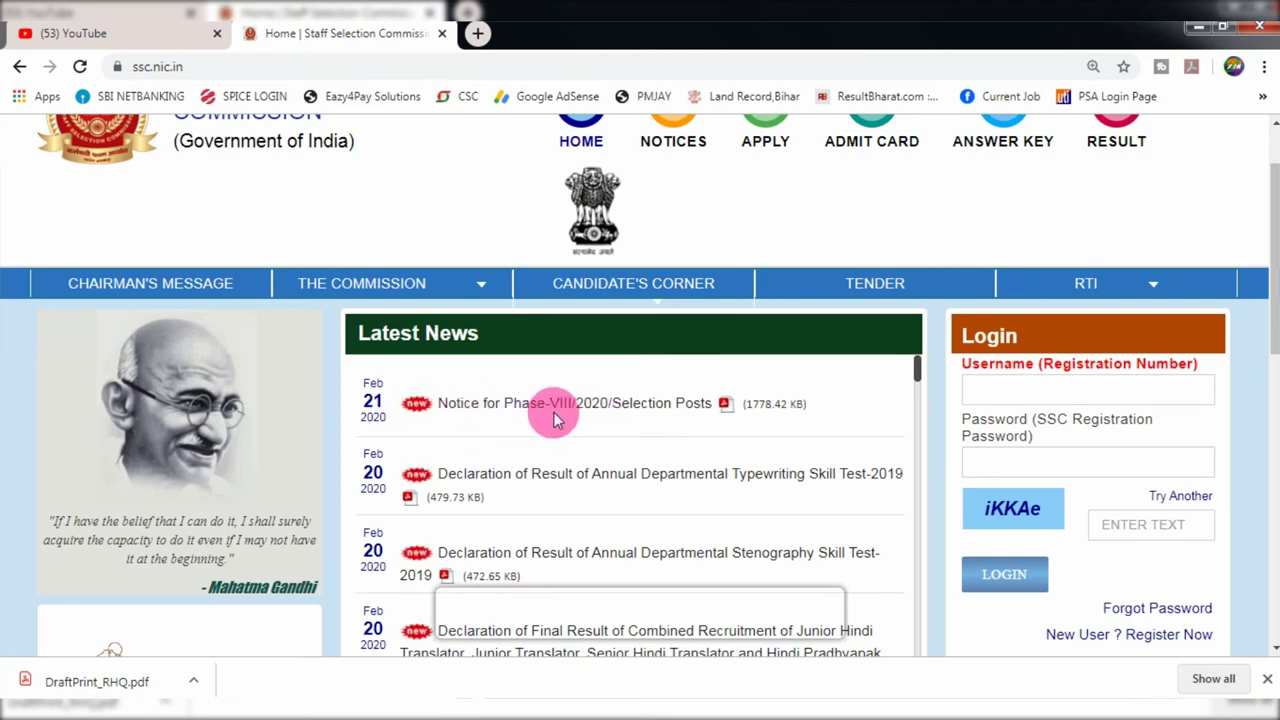
{"action": "left_click", "coordinate": [648, 405]}
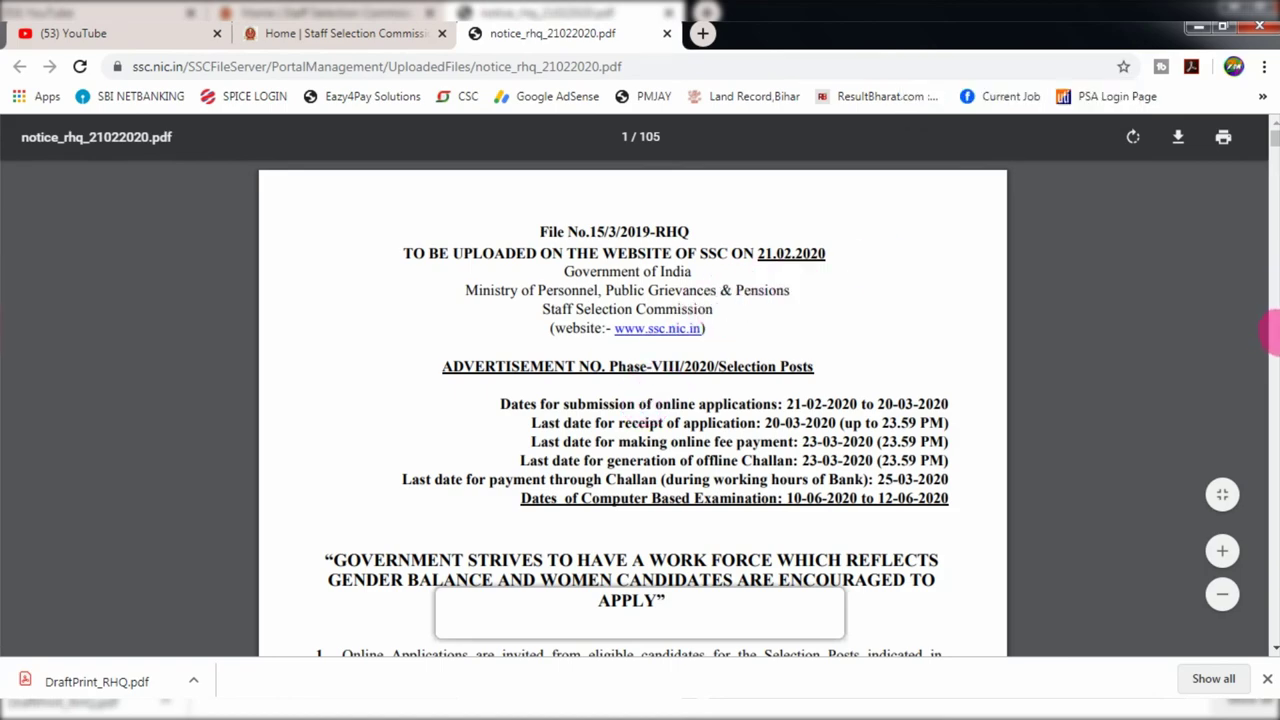
{"action": "left_click_drag", "start_coordinate": [1275, 365], "coordinate": [1275, 365]}
{"action": "scroll", "coordinate": [833, 271], "scroll_direction": "down", "scroll_amount": 1}
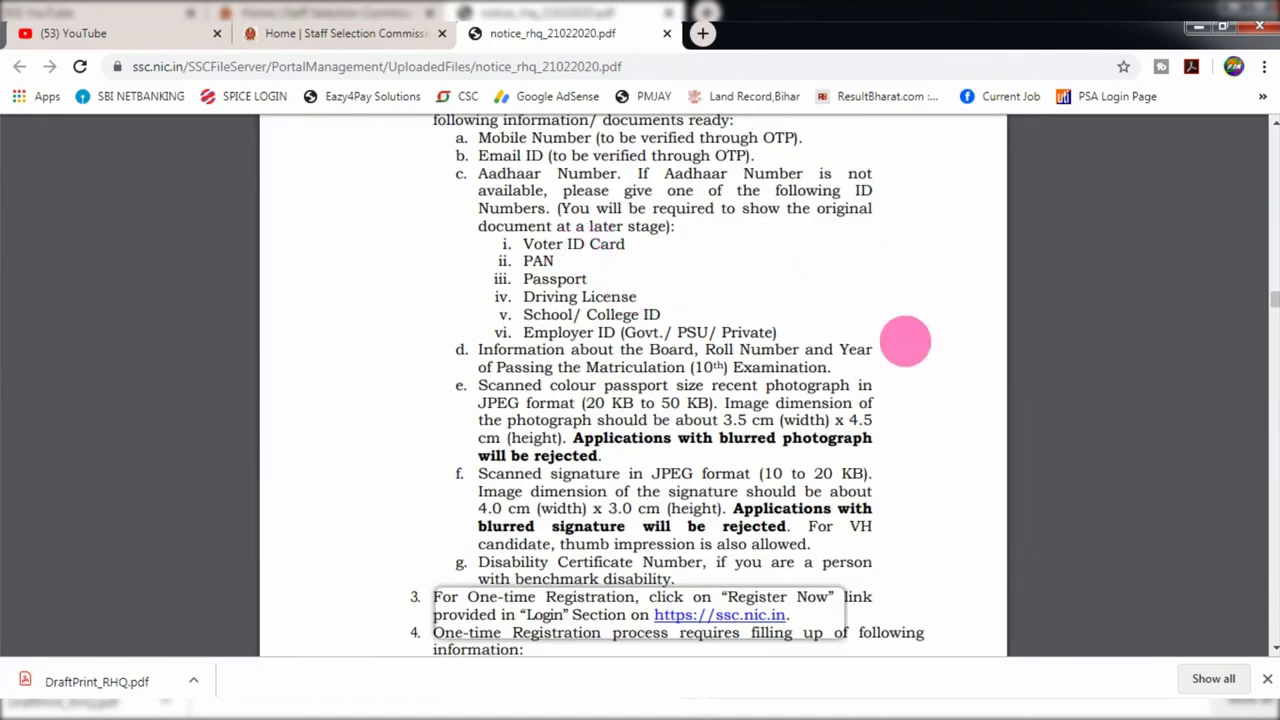
{"action": "scroll", "coordinate": [1268, 362], "scroll_direction": "down", "scroll_amount": 5}
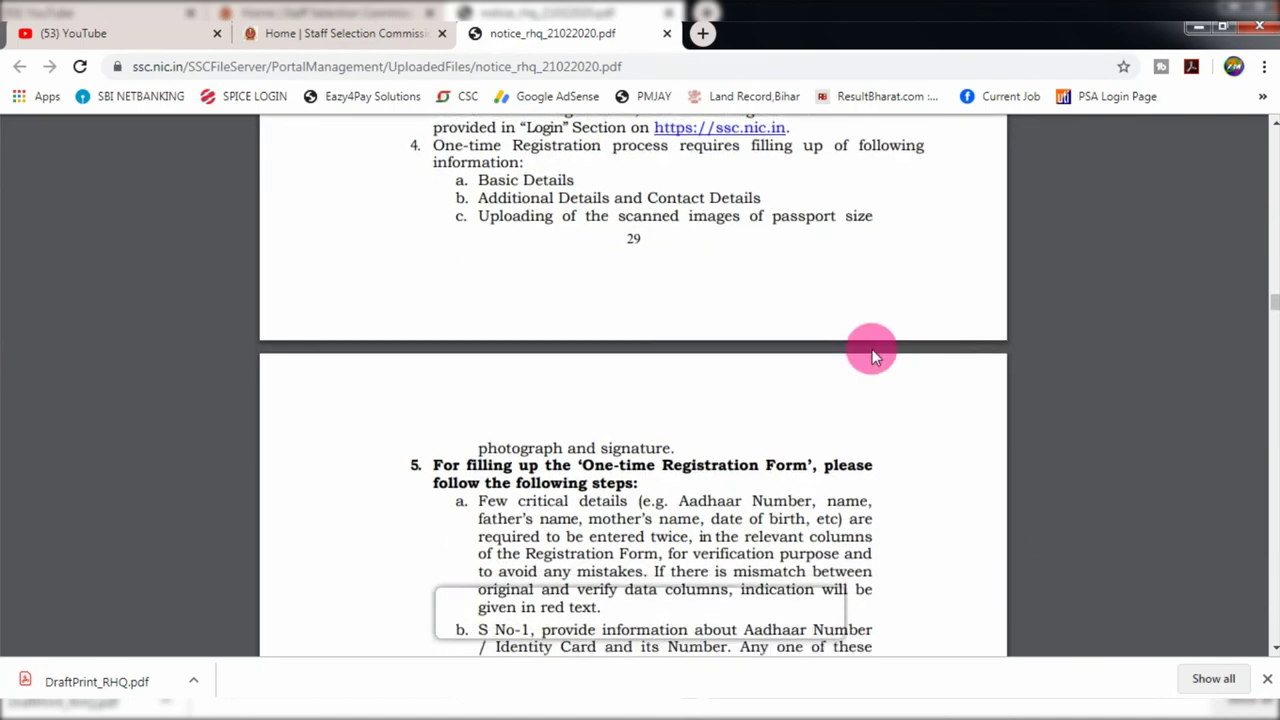
{"action": "scroll", "coordinate": [872, 349], "scroll_direction": "down", "scroll_amount": 5}
{"action": "scroll", "coordinate": [1110, 345], "scroll_direction": "down", "scroll_amount": 5}
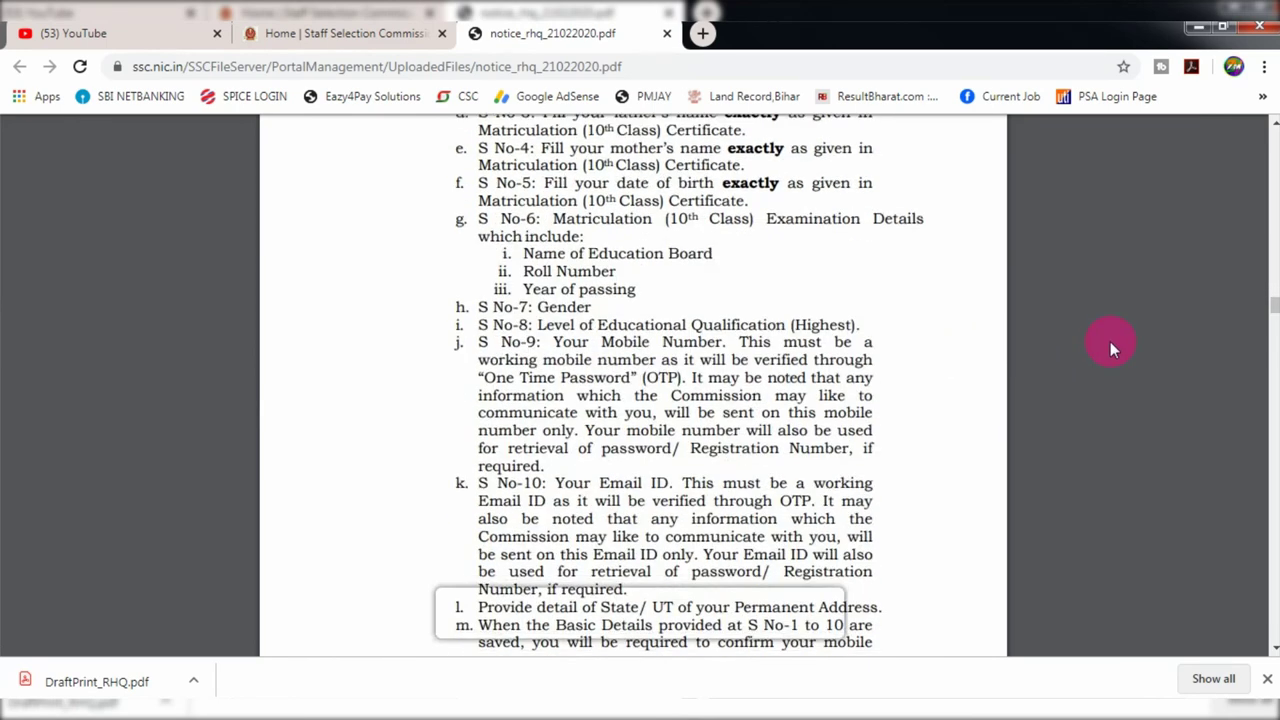
{"action": "scroll", "coordinate": [1110, 345], "scroll_direction": "down", "scroll_amount": 3}
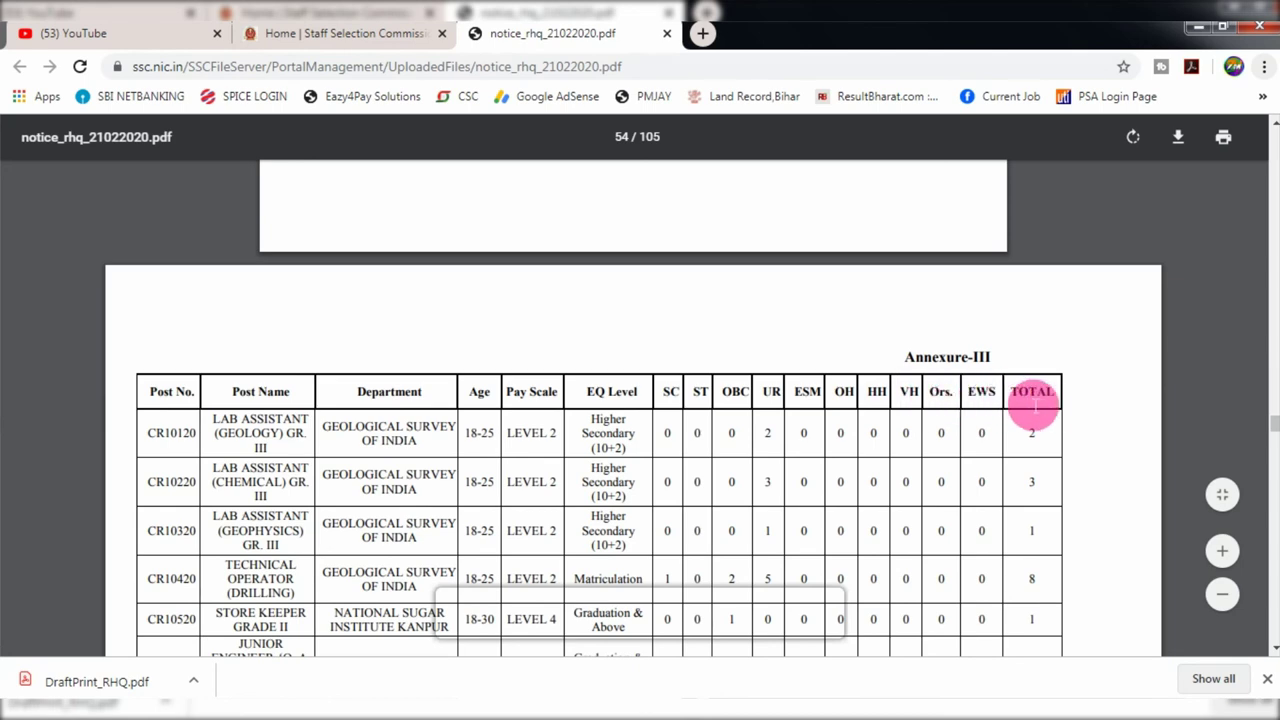
Scroll the Annexure-III vacancy table to page 91's Assistant Scientific Officer posts
{"action": "scroll", "coordinate": [1032, 392], "scroll_direction": "down", "scroll_amount": 1}
{"action": "scroll", "coordinate": [770, 385], "scroll_direction": "down", "scroll_amount": 8}
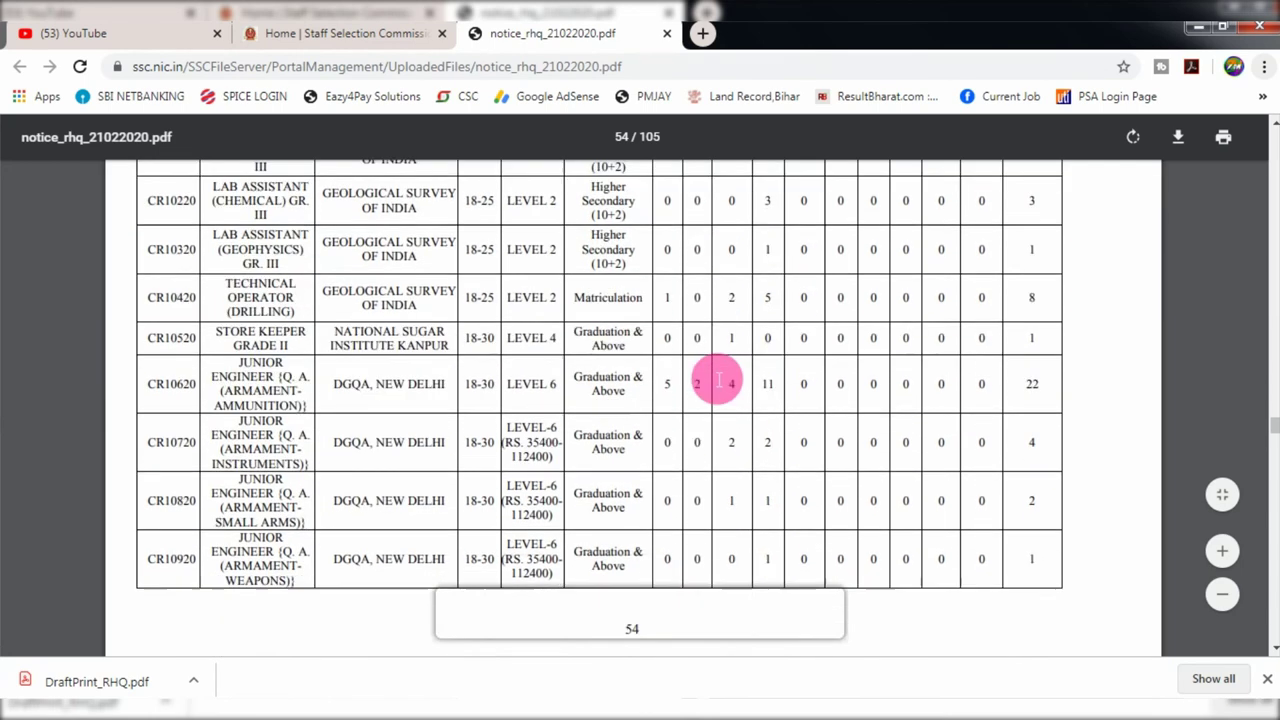
{"action": "scroll", "coordinate": [708, 368], "scroll_direction": "down", "scroll_amount": 7}
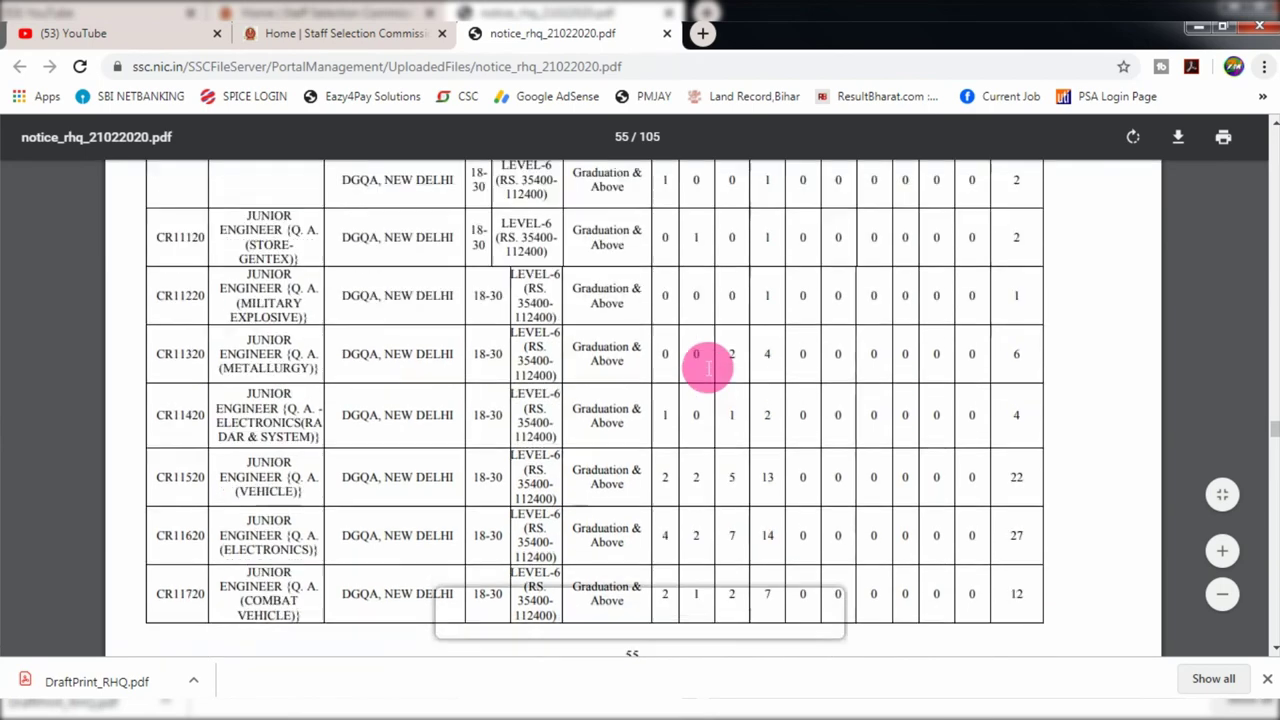
{"action": "scroll", "coordinate": [708, 368], "scroll_direction": "down", "scroll_amount": 9}
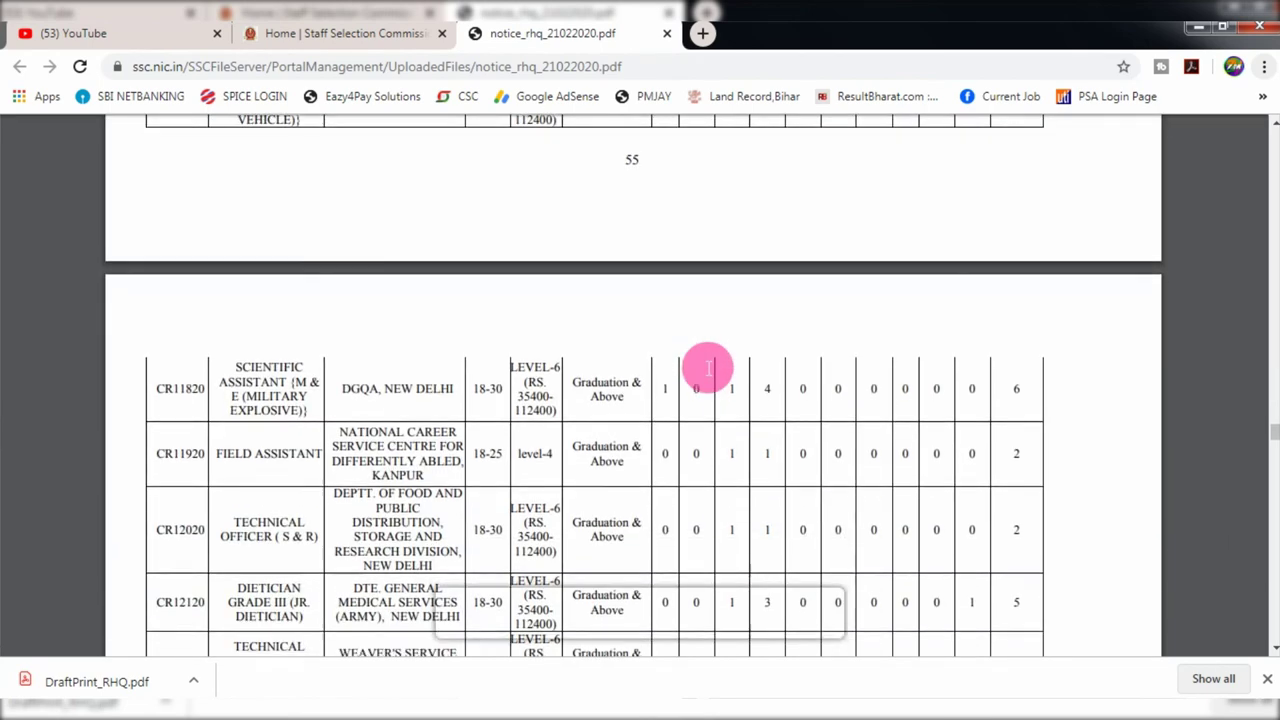
{"action": "scroll", "coordinate": [708, 368], "scroll_direction": "down", "scroll_amount": 8}
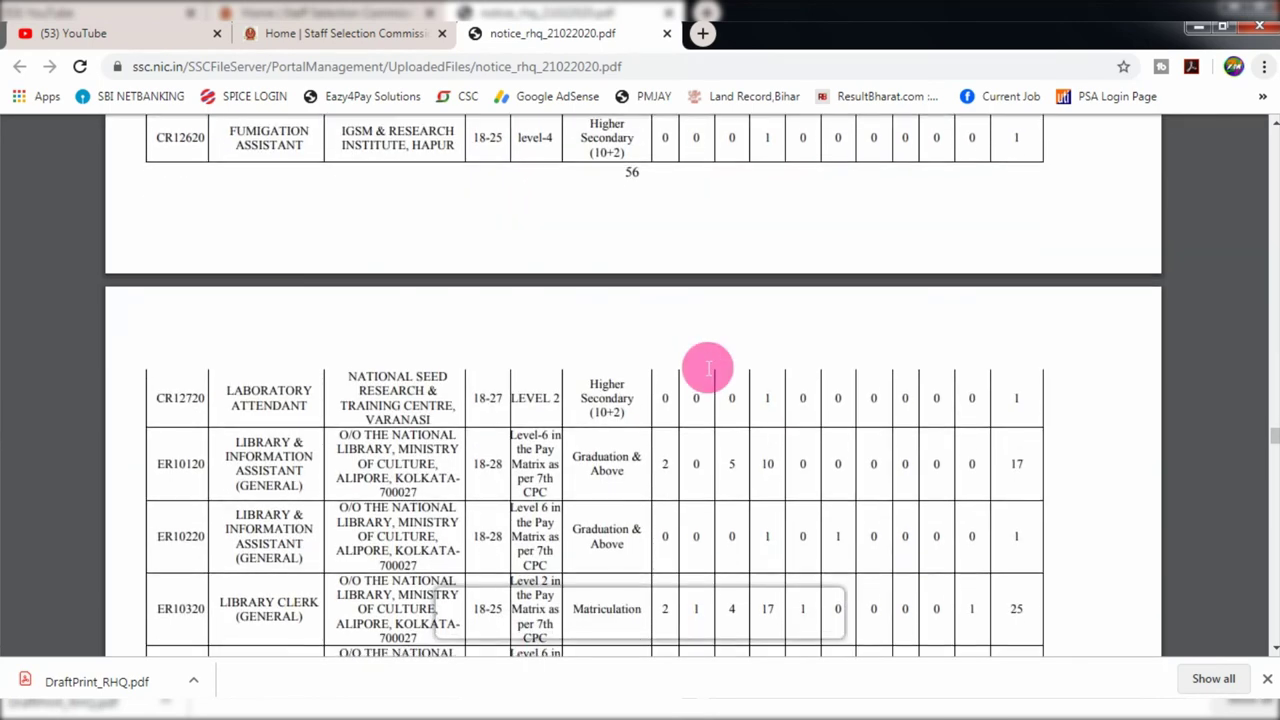
{"action": "scroll", "coordinate": [708, 368], "scroll_direction": "down", "scroll_amount": 8}
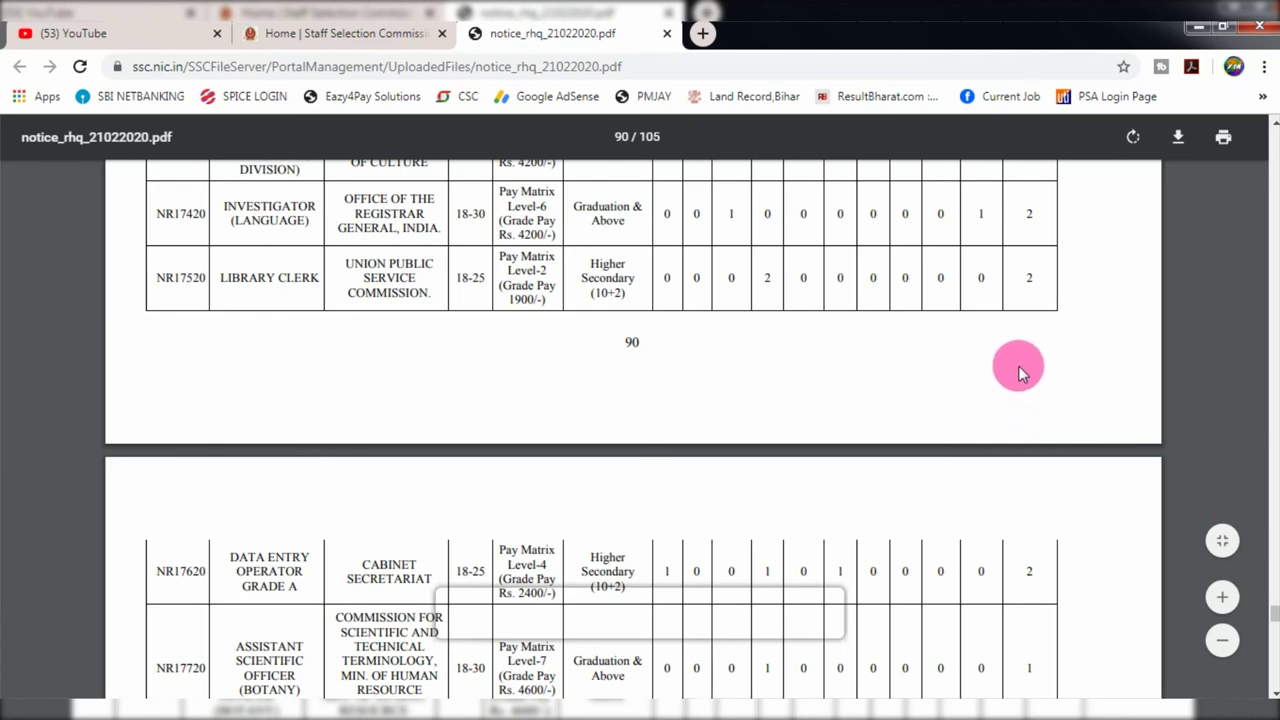
{"action": "scroll", "coordinate": [1018, 370], "scroll_direction": "up", "scroll_amount": 4}
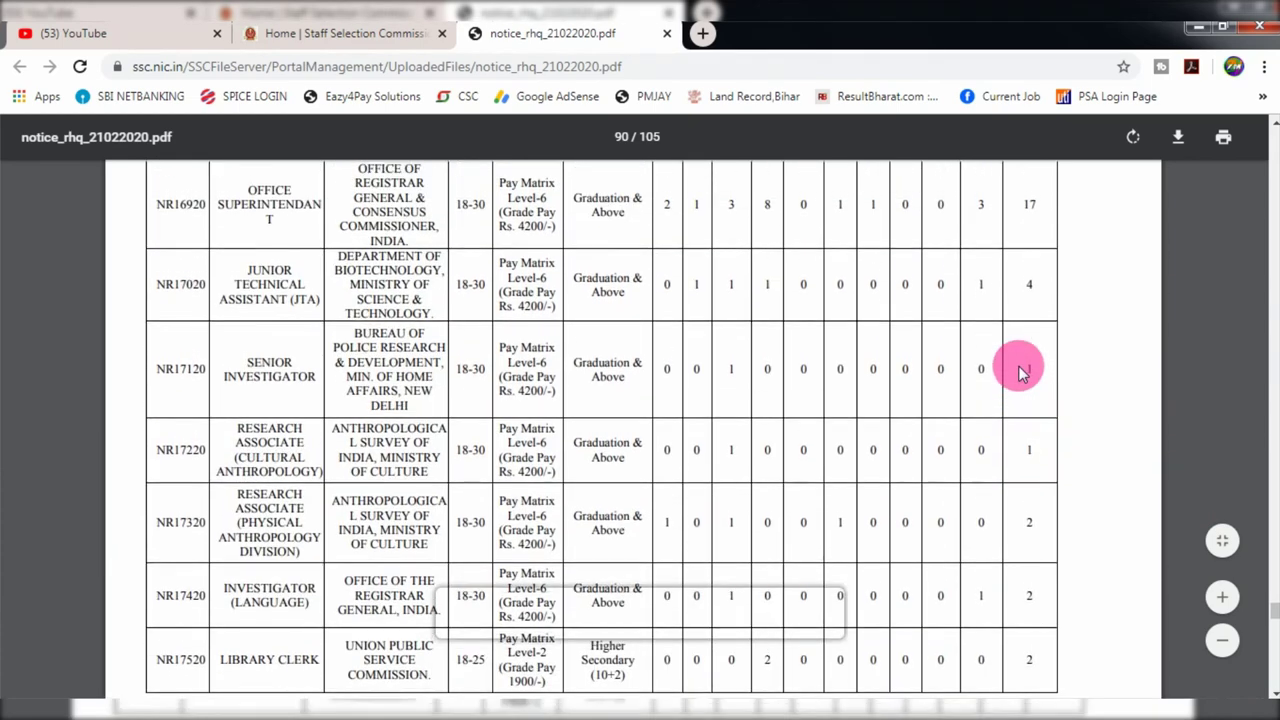
{"action": "scroll", "coordinate": [1018, 370], "scroll_direction": "up", "scroll_amount": 6}
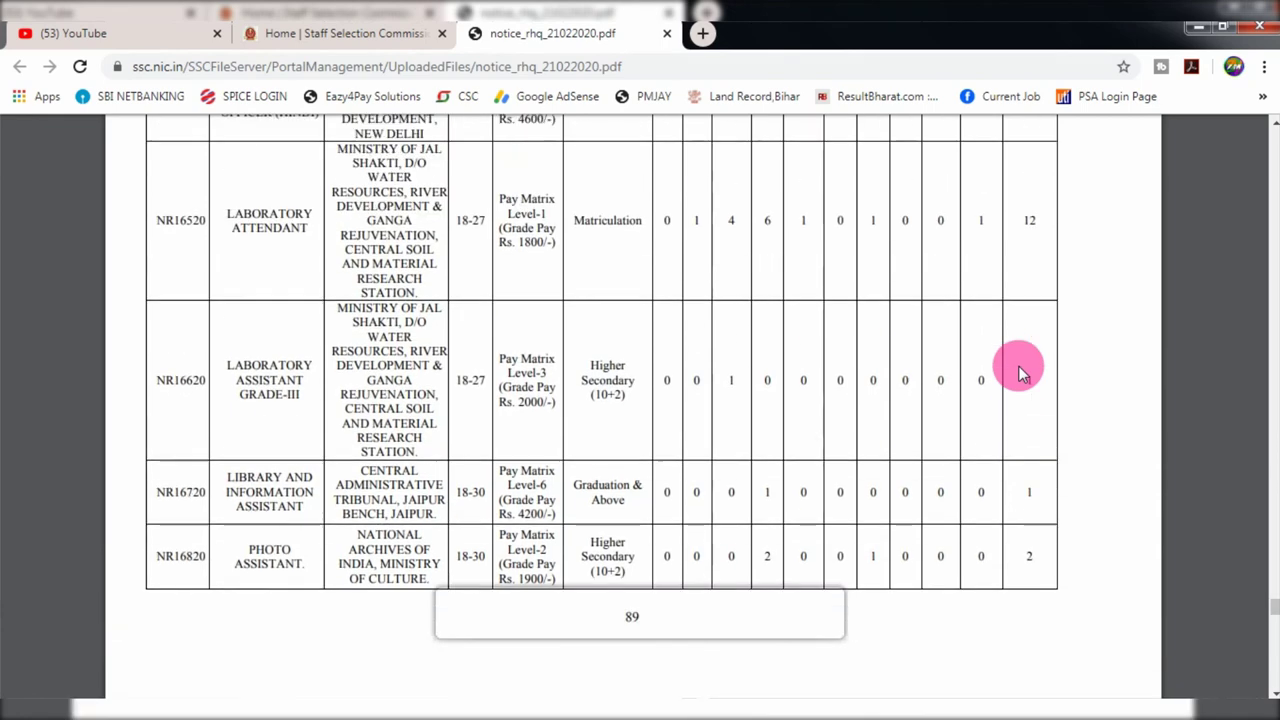
{"action": "scroll", "coordinate": [1018, 370], "scroll_direction": "up", "scroll_amount": 3}
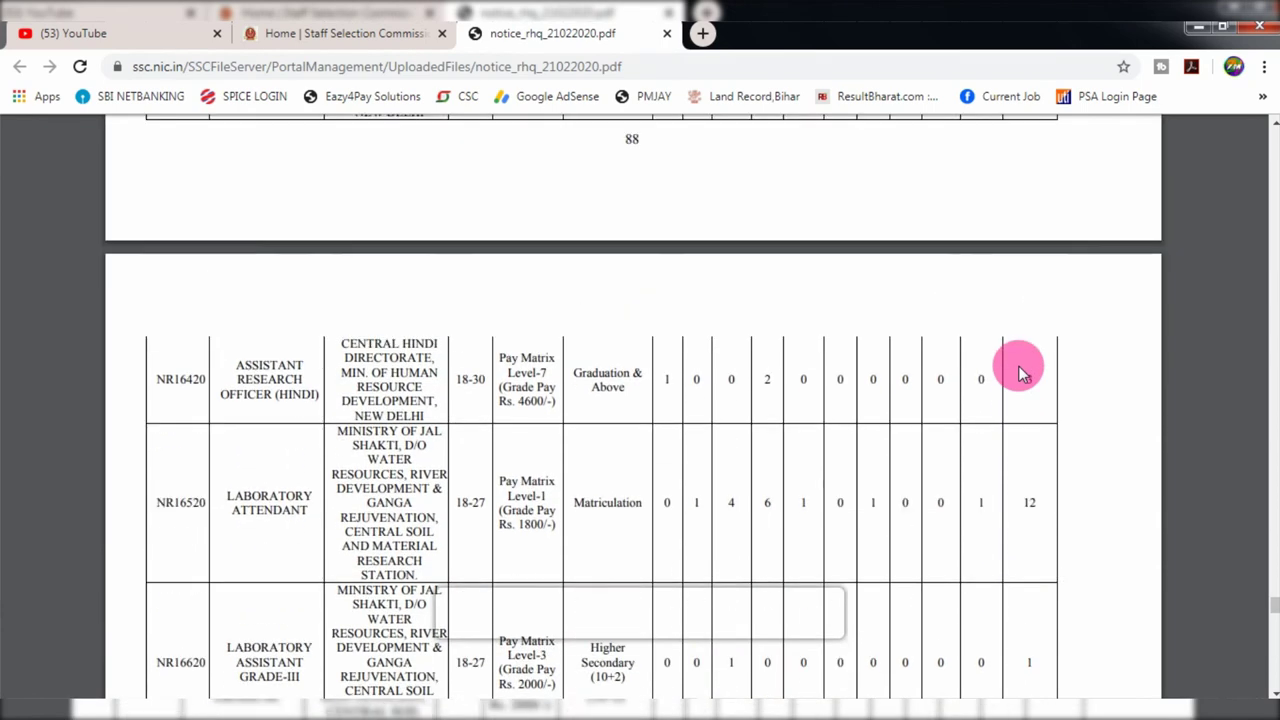
{"action": "scroll", "coordinate": [1020, 372], "scroll_direction": "up", "scroll_amount": 4}
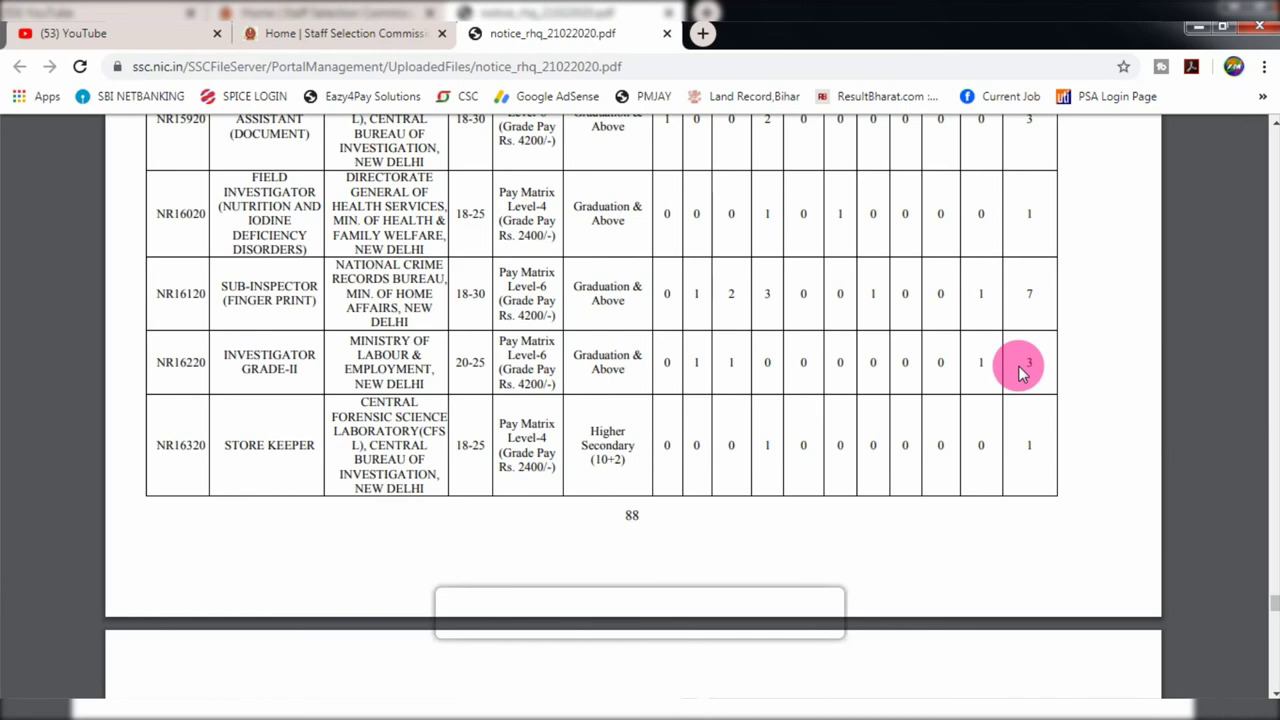
{"action": "scroll", "coordinate": [1020, 372], "scroll_direction": "down", "scroll_amount": 10}
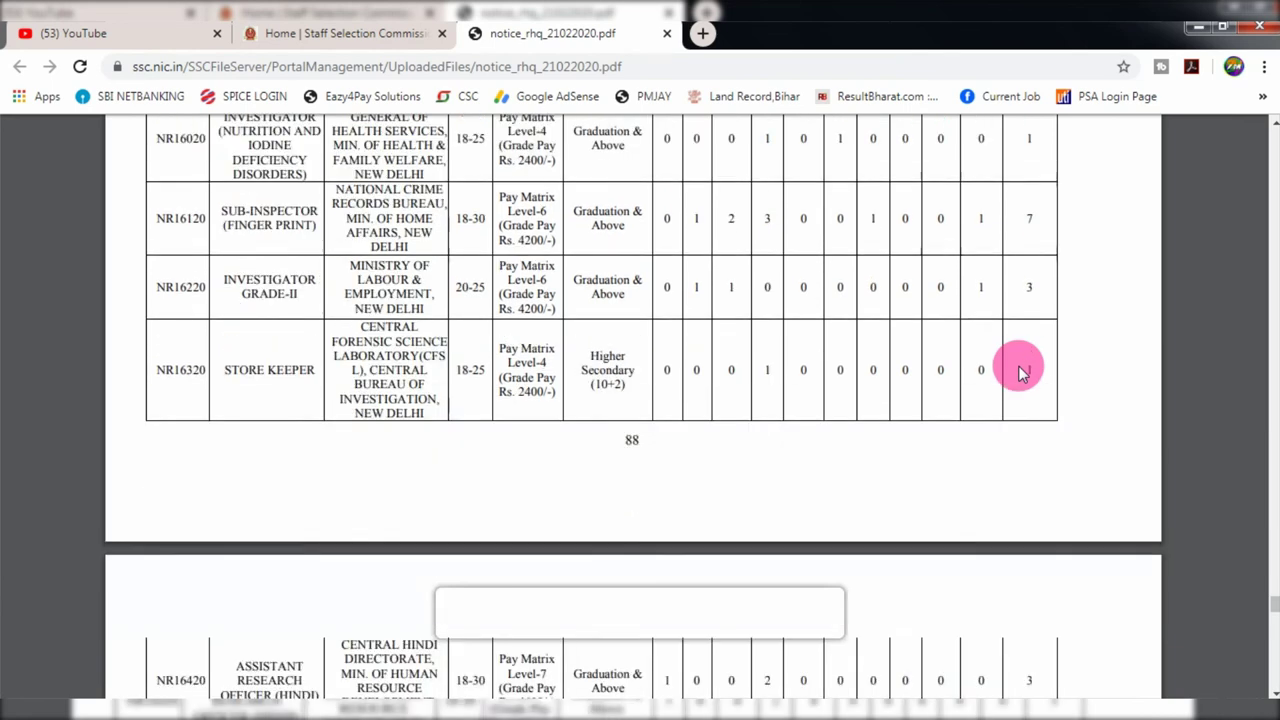
{"action": "scroll", "coordinate": [1019, 370], "scroll_direction": "down", "scroll_amount": 1}
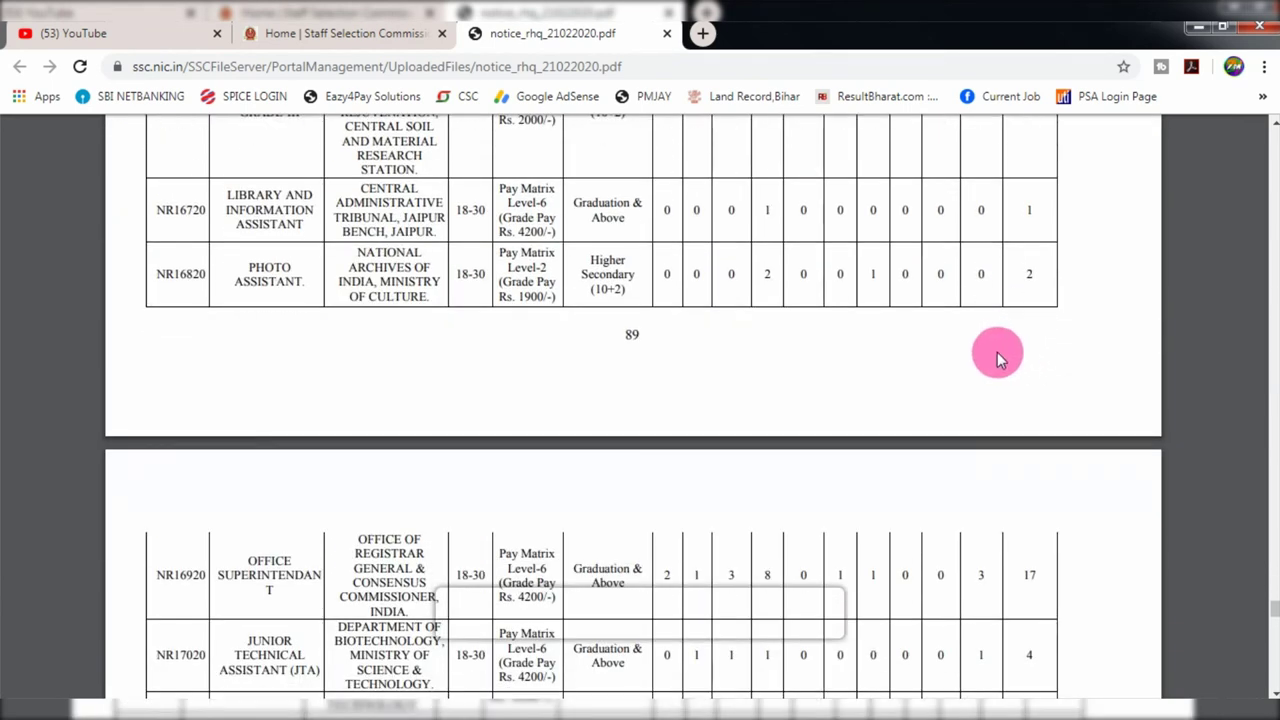
{"action": "scroll", "coordinate": [740, 366], "scroll_direction": "down", "scroll_amount": 12}
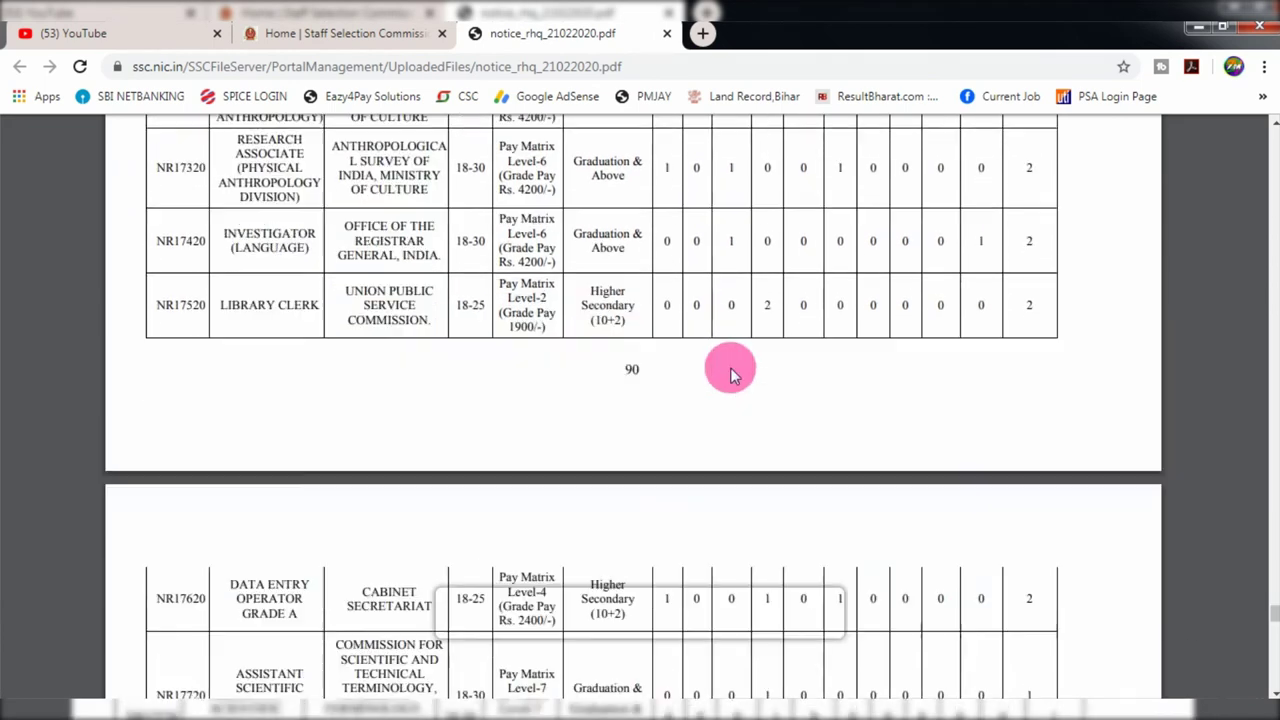
{"action": "scroll", "coordinate": [730, 374], "scroll_direction": "down", "scroll_amount": 6}
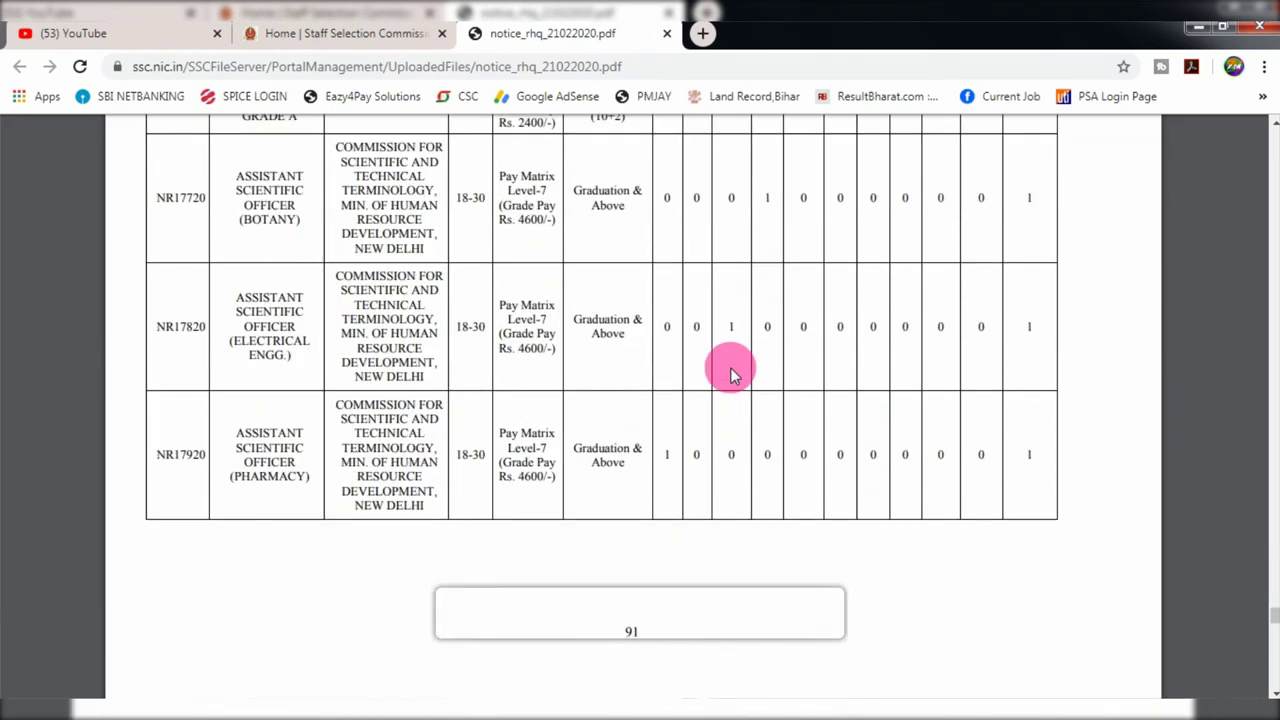